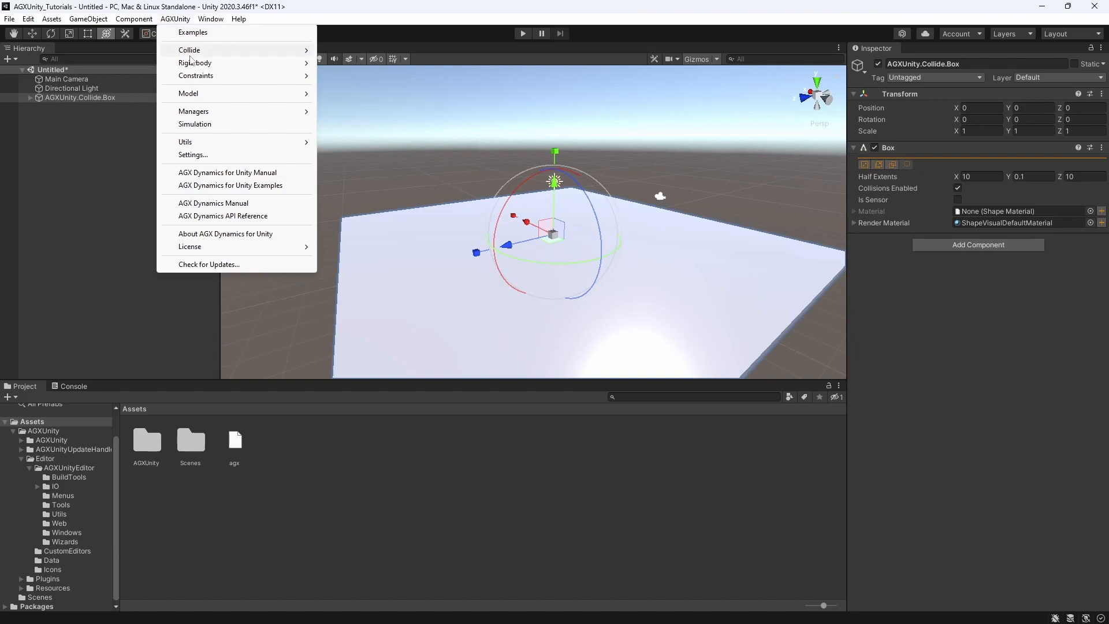
# Add a sphere rigid body to the scene and raise it above the box to a Y position of about 4.34
pyautogui.moveTo(195, 63)
pyautogui.click(345, 76)
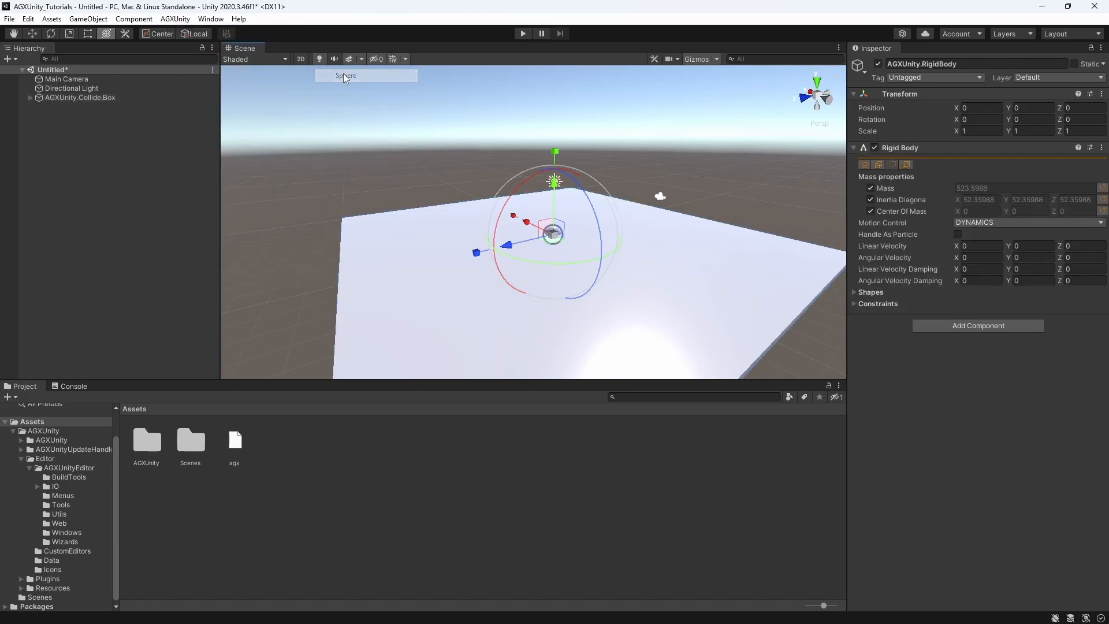
pyautogui.moveTo(560, 173); pyautogui.dragTo(576, 99)
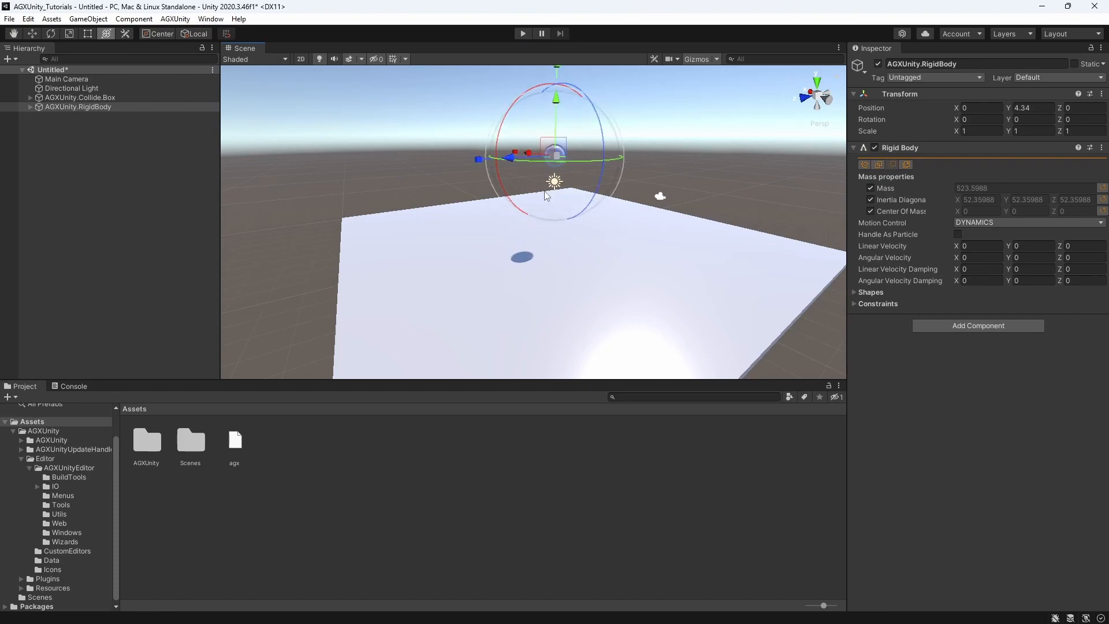
# Run the simulation to watch the sphere fall onto the box, and stop it once the sphere has landed
pyautogui.moveTo(553, 191); pyautogui.dragTo(527, 155, button='middle')
pyautogui.moveTo(549, 190); pyautogui.dragTo(514, 162, button='right')
pyautogui.moveTo(539, 193); pyautogui.dragTo(564, 170, button='middle')
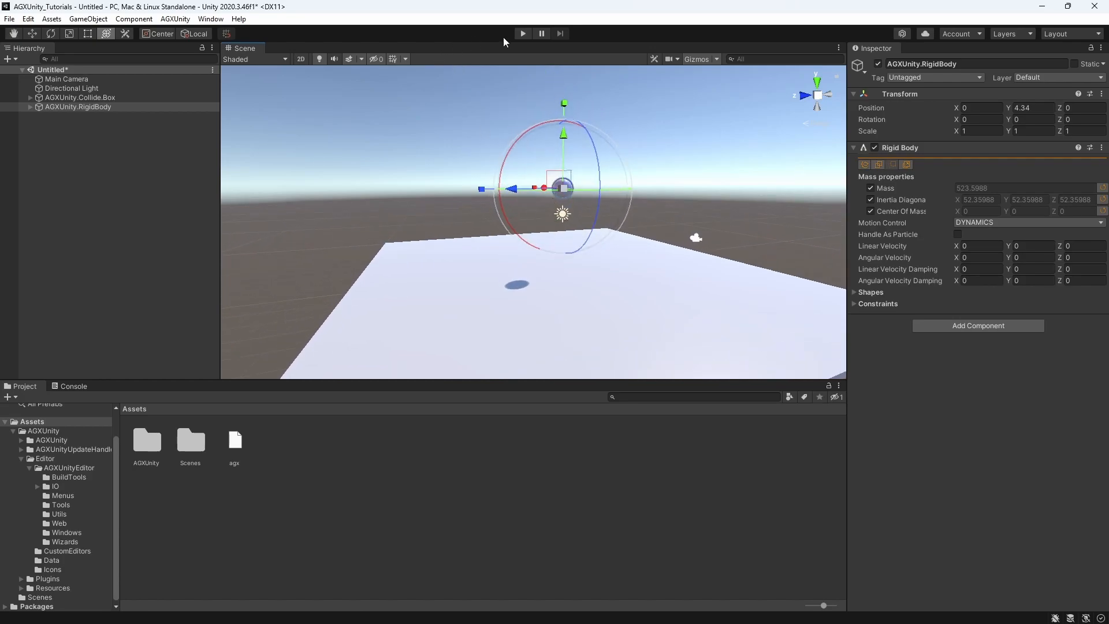
pyautogui.click(523, 33)
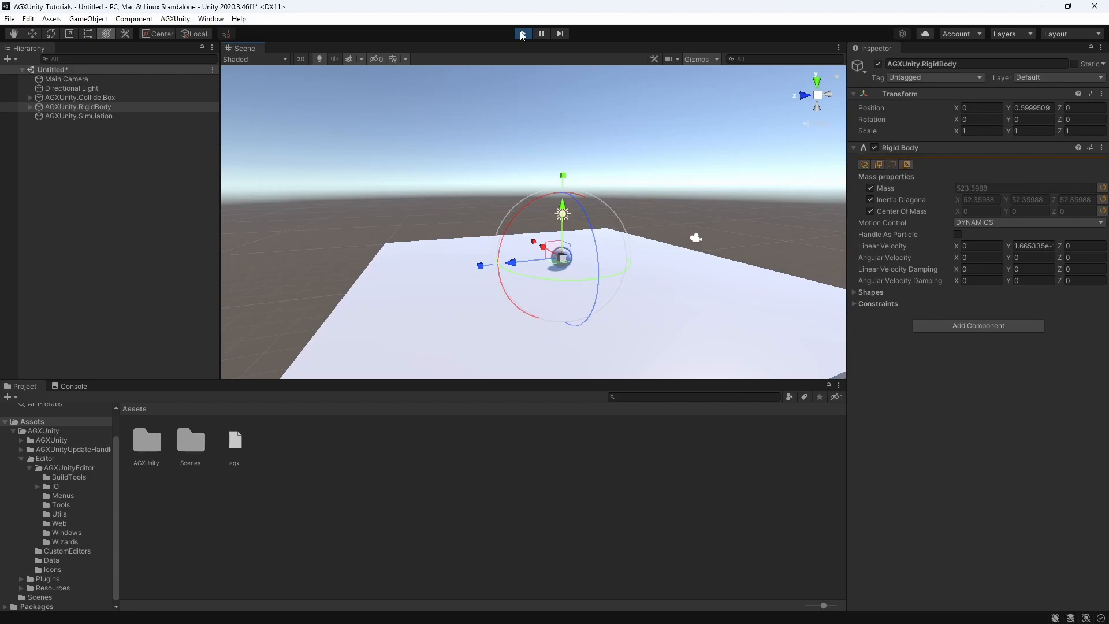
pyautogui.click(522, 33)
# Create a new shape material for the box and save it as BoxShapeMaterial in the Assets folder
pyautogui.keyDown('alt'); pyautogui.moveTo(550, 303); pyautogui.dragTo(594, 305); pyautogui.keyUp('alt')
pyautogui.click(540, 297)
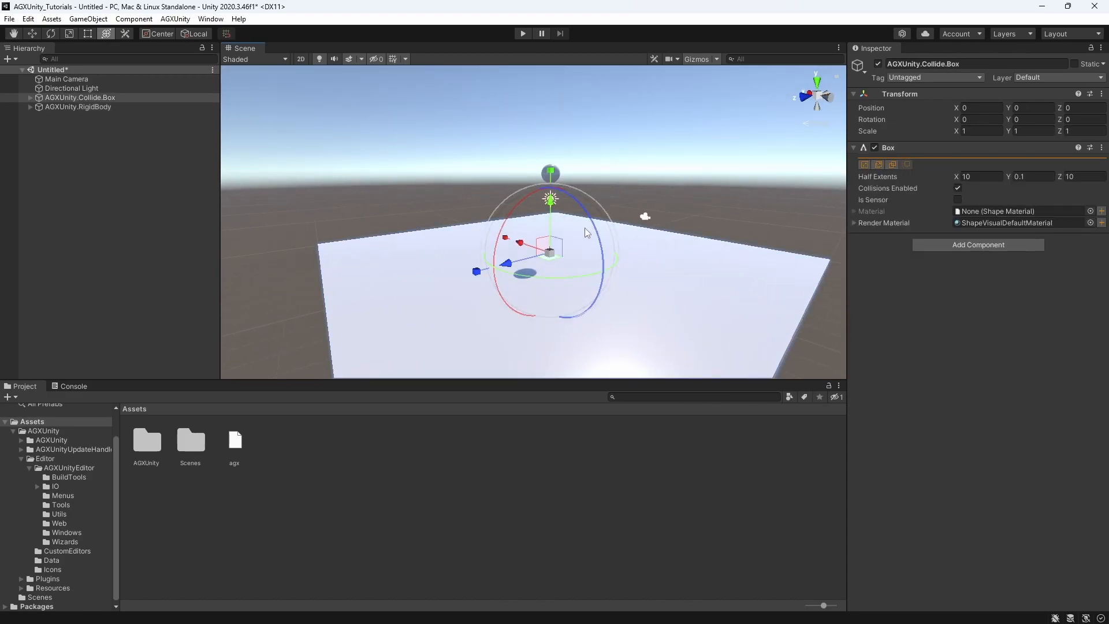
pyautogui.click(1101, 212)
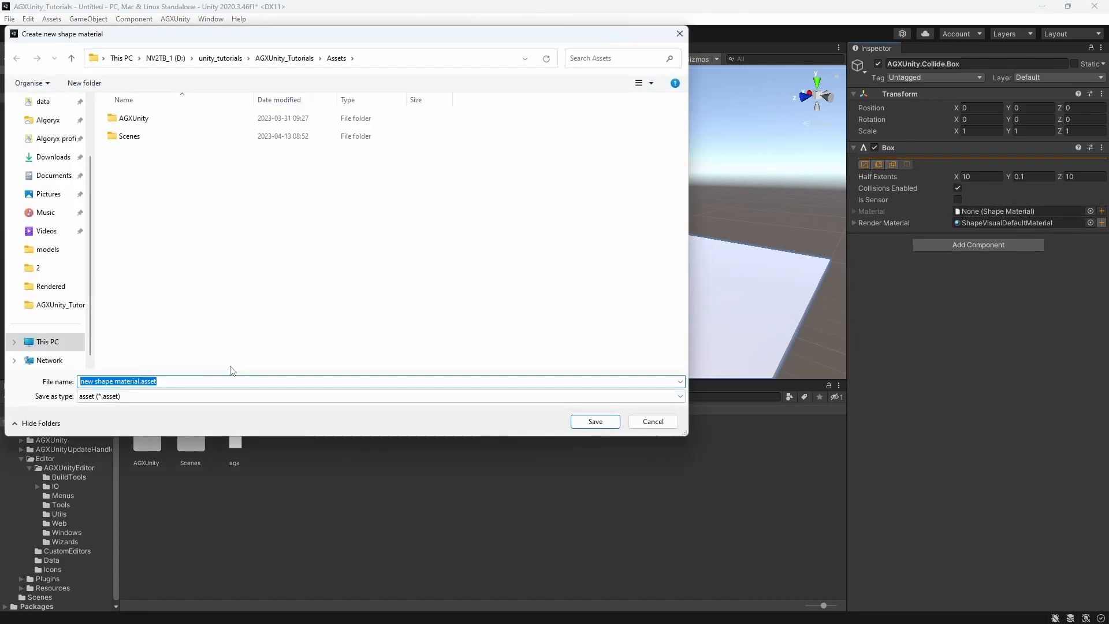
pyautogui.write('BoxS')
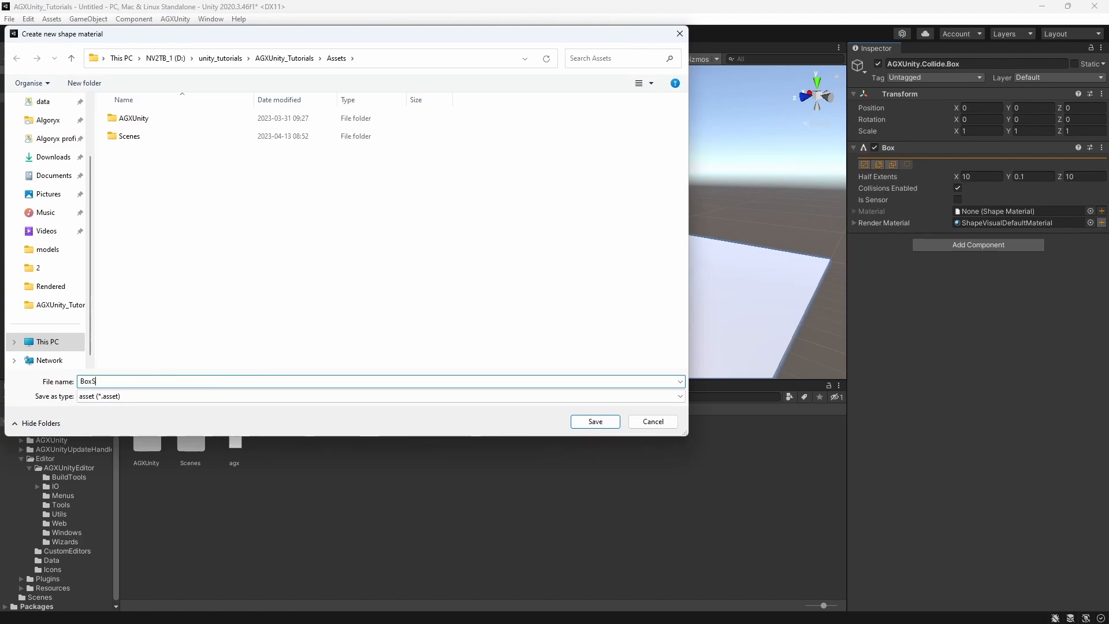
pyautogui.write('hapeMaterial')
pyautogui.press('Return')
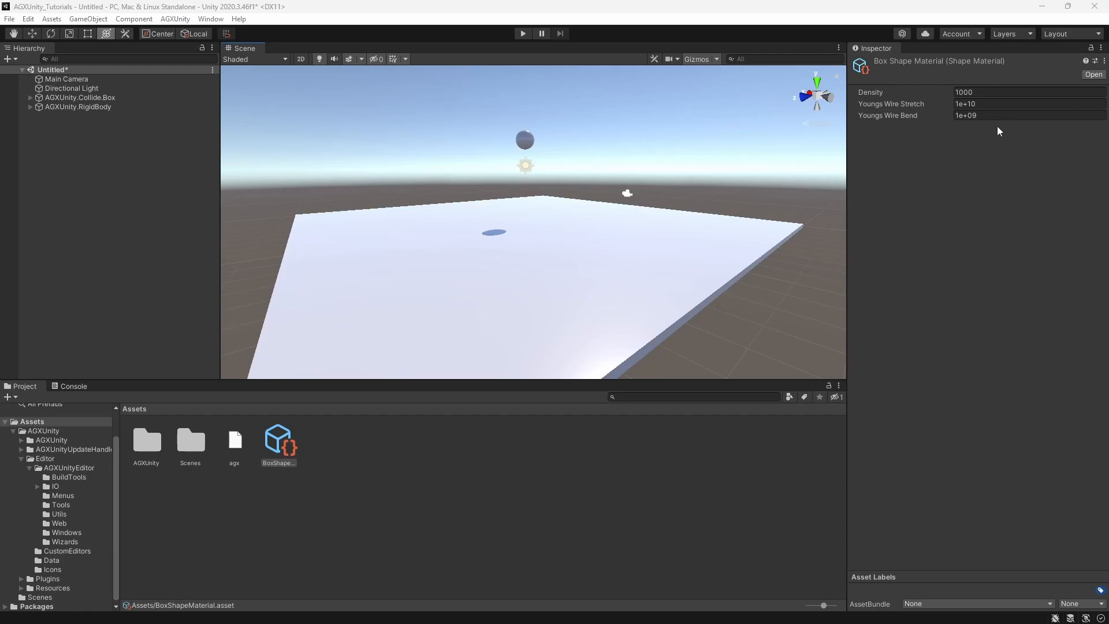
# Examine the Density, Youngs Wire Stretch and Youngs Wire Bend parameters of the box shape material
pyautogui.click(989, 94)
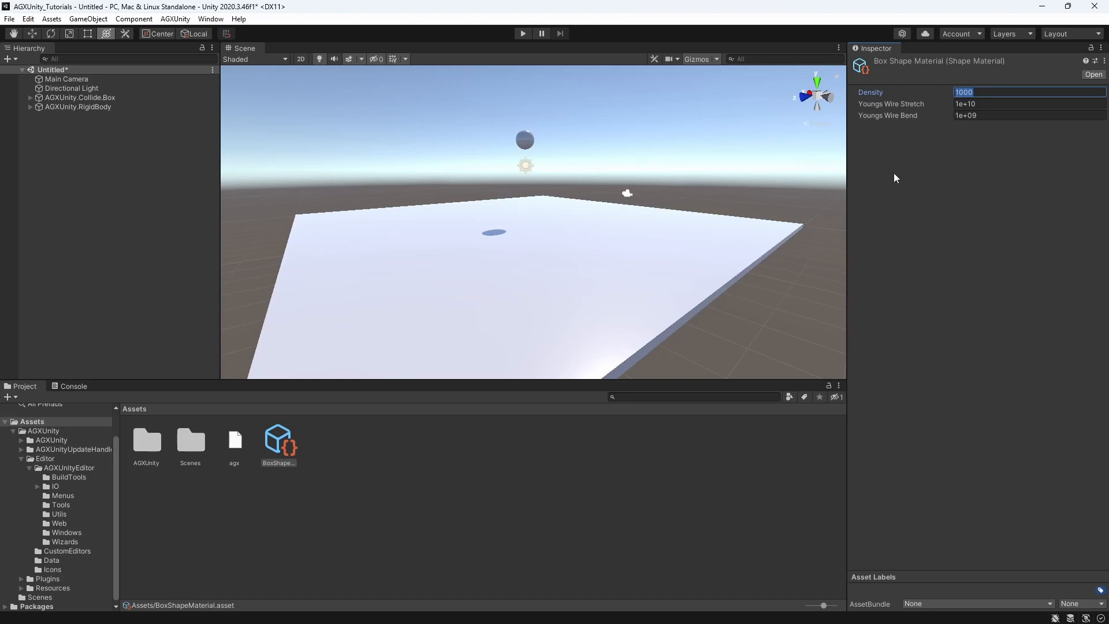
pyautogui.click(1010, 101)
pyautogui.click(995, 113)
pyautogui.click(993, 104)
pyautogui.click(987, 115)
pyautogui.click(985, 103)
pyautogui.click(989, 117)
pyautogui.click(989, 103)
pyautogui.click(990, 116)
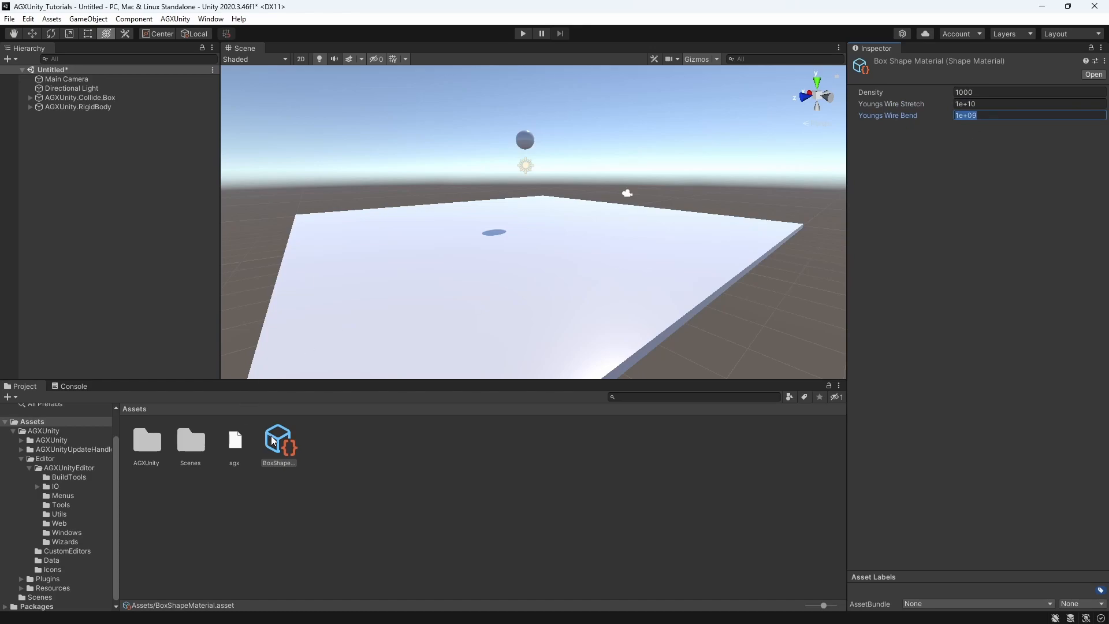
# Create a new shape material for the sphere and save it as SphereShapeMaterial in the Assets folder
pyautogui.click(392, 317)
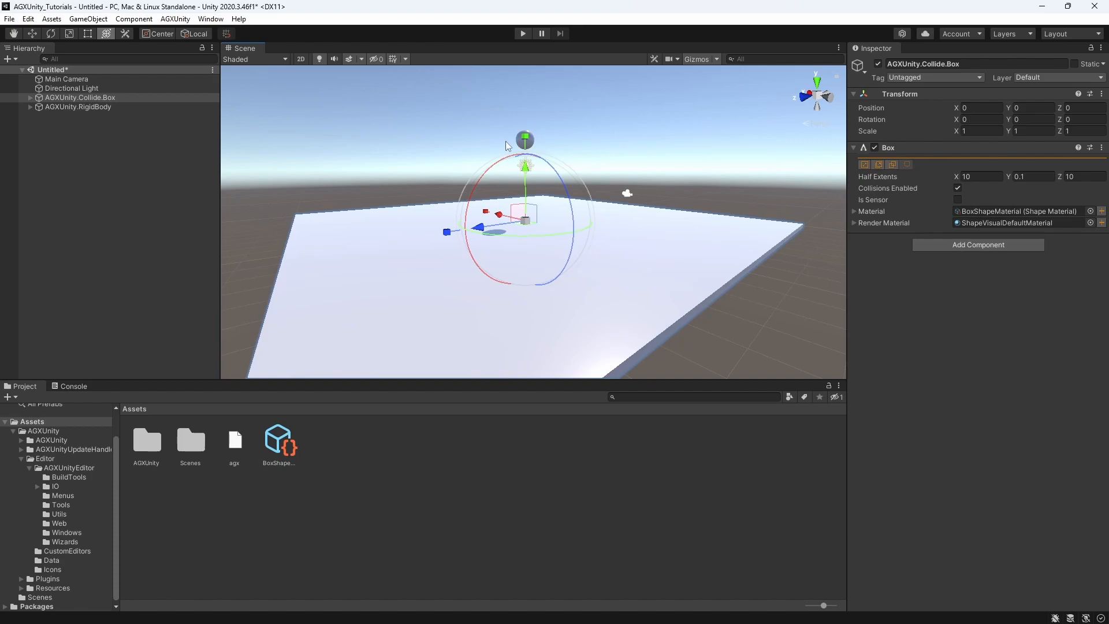
pyautogui.click(522, 142)
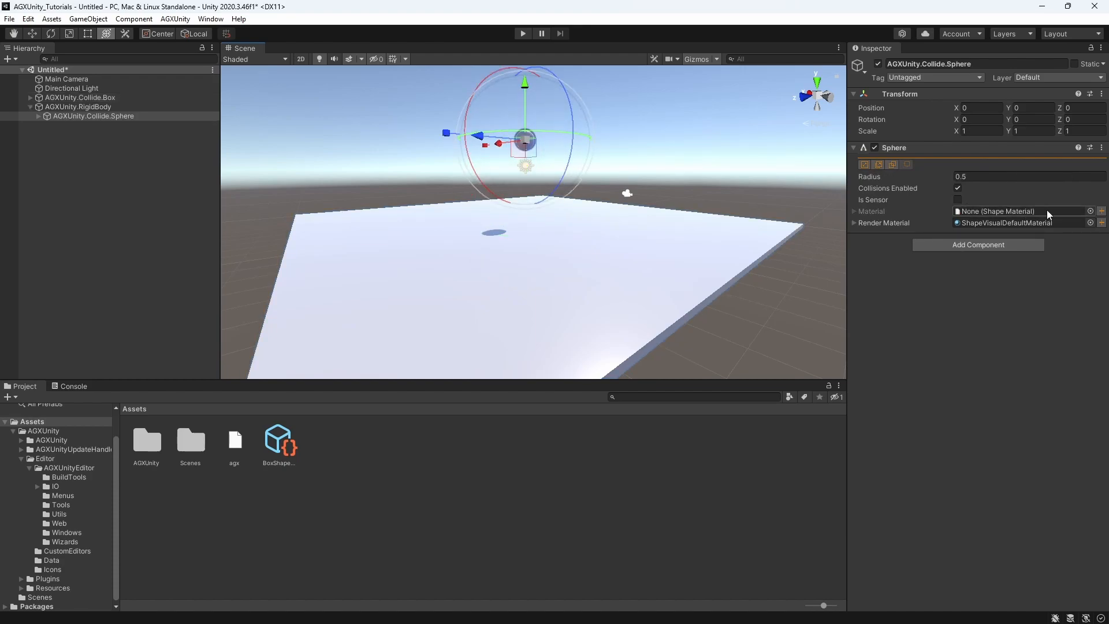
pyautogui.click(1102, 212)
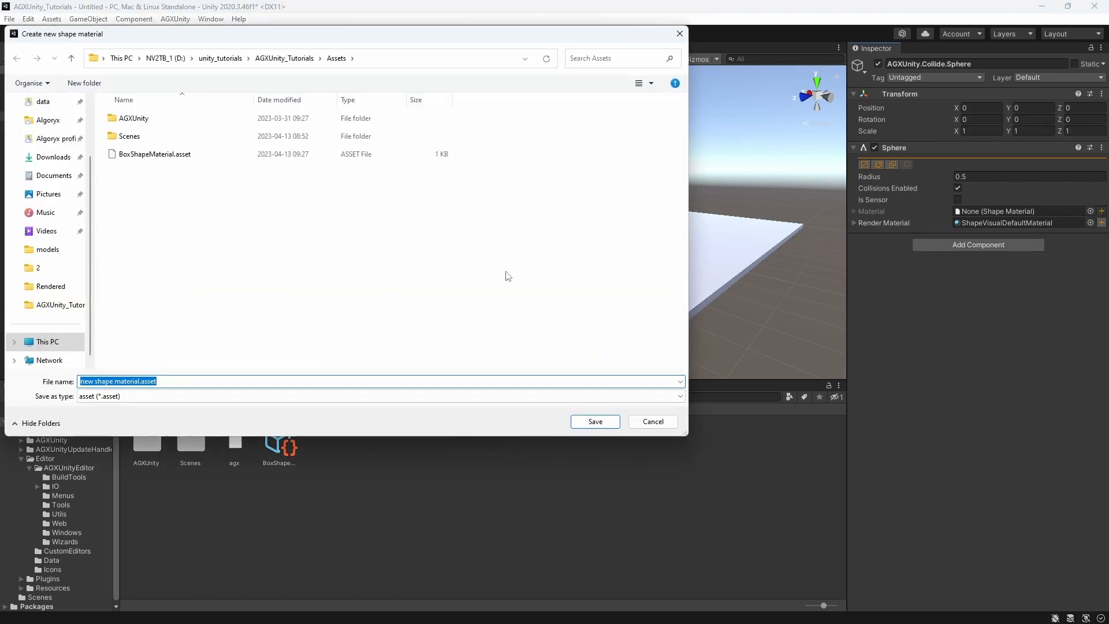
pyautogui.write('S')
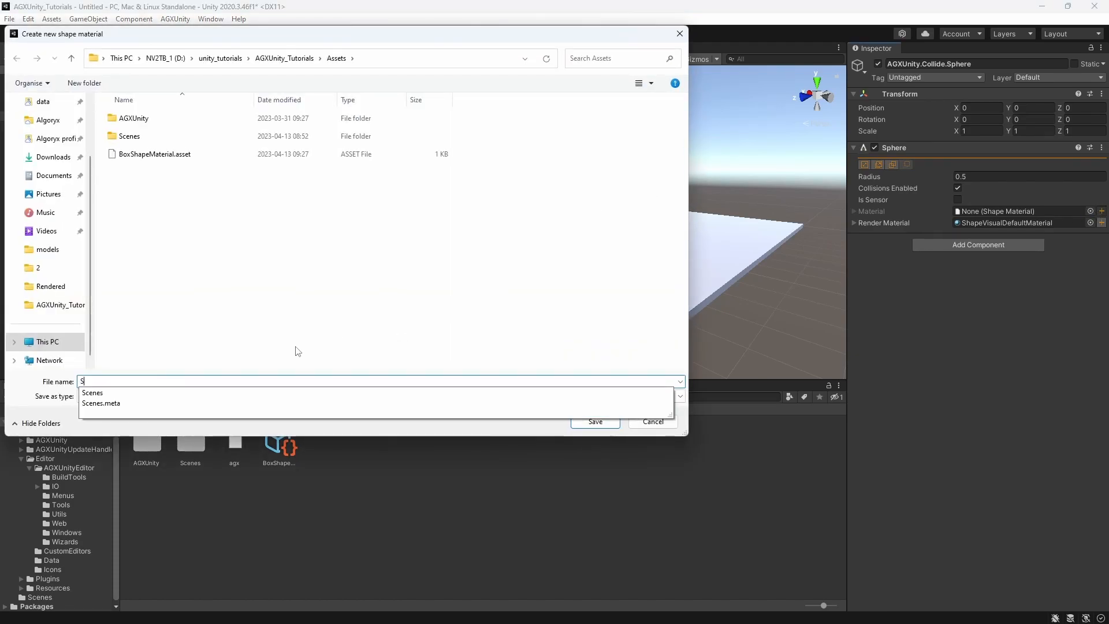
pyautogui.write('phereShapeMaterial')
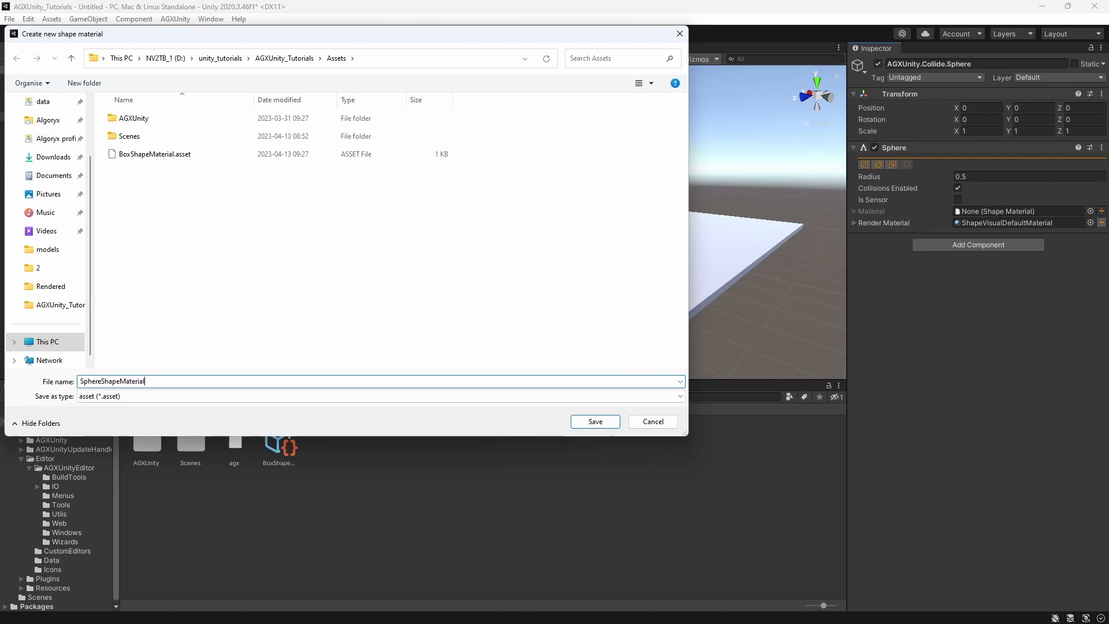
pyautogui.press('Return')
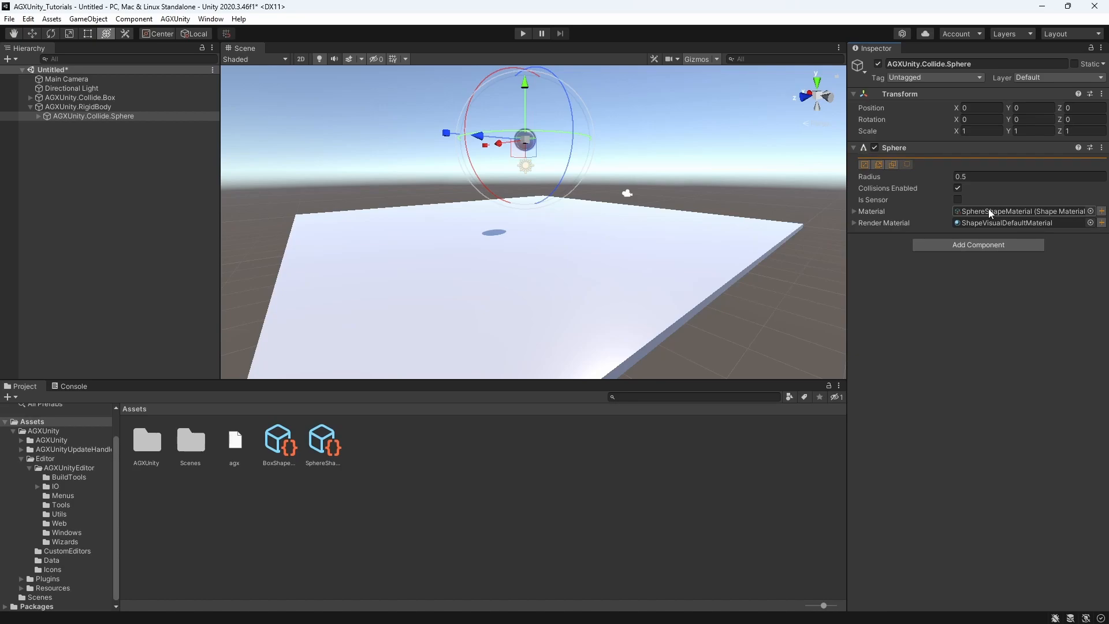
# Set the collision sphere's radius to 0.46 and check the rigid body's mass
pyautogui.click(71, 107)
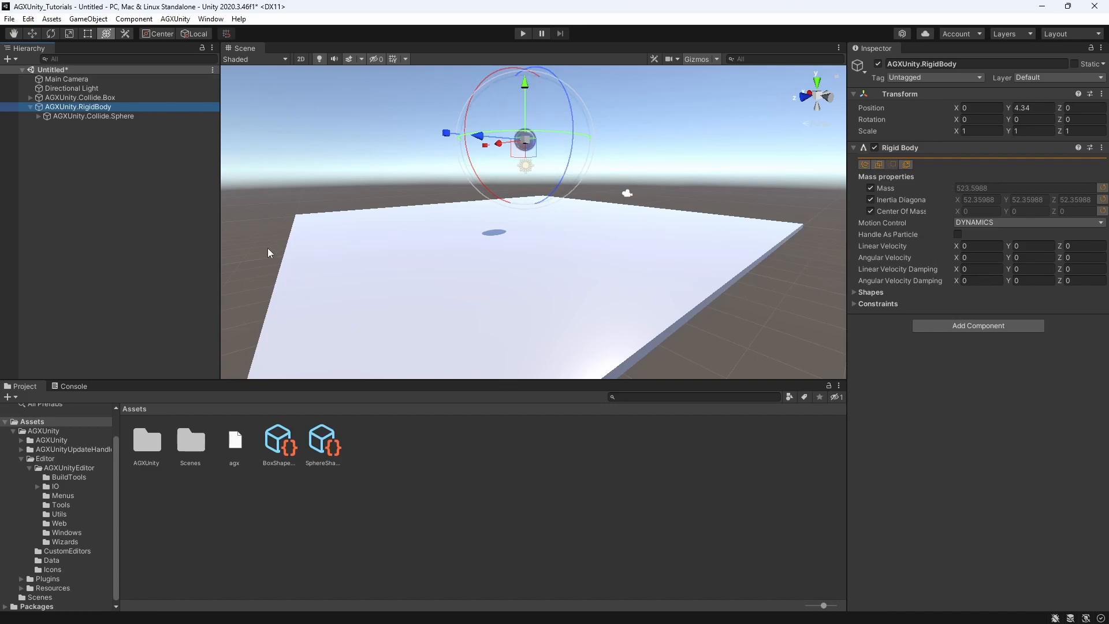
pyautogui.click(76, 115)
pyautogui.click(959, 176)
pyautogui.write('0.46')
pyautogui.press('Return')
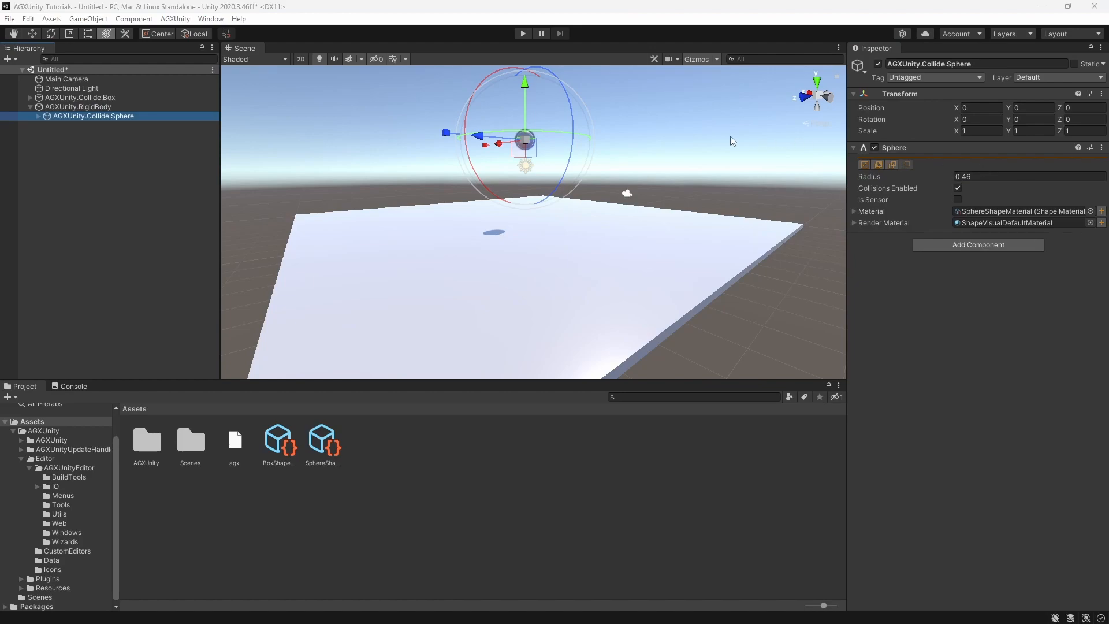
pyautogui.click(78, 107)
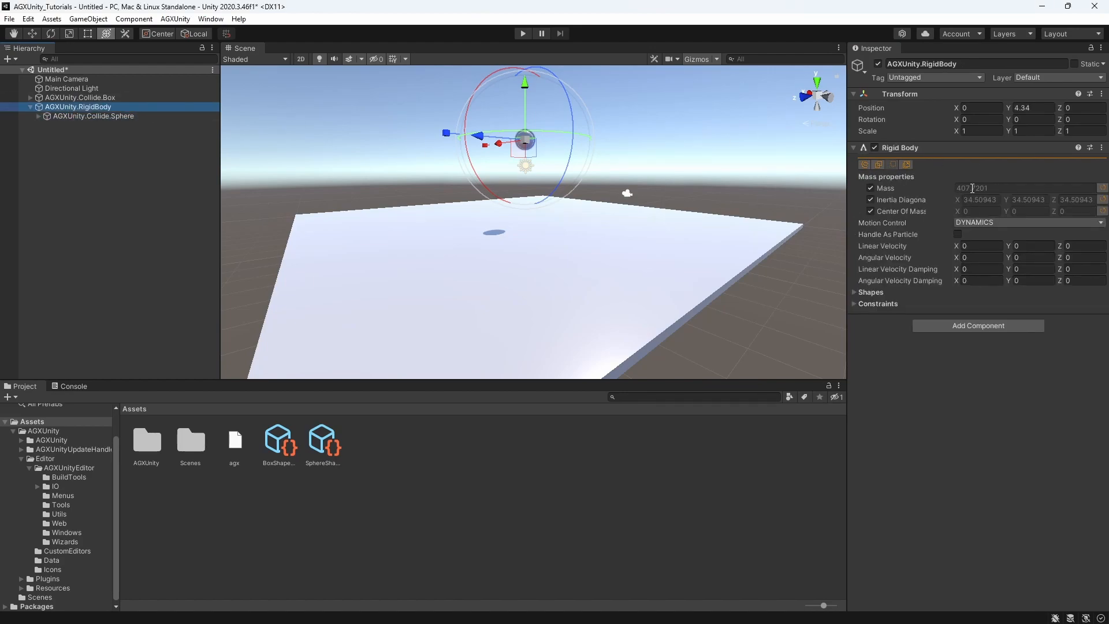
# Set the density of SphereShapeMaterial to 7800 and check the rigid body's mass
pyautogui.click(323, 445)
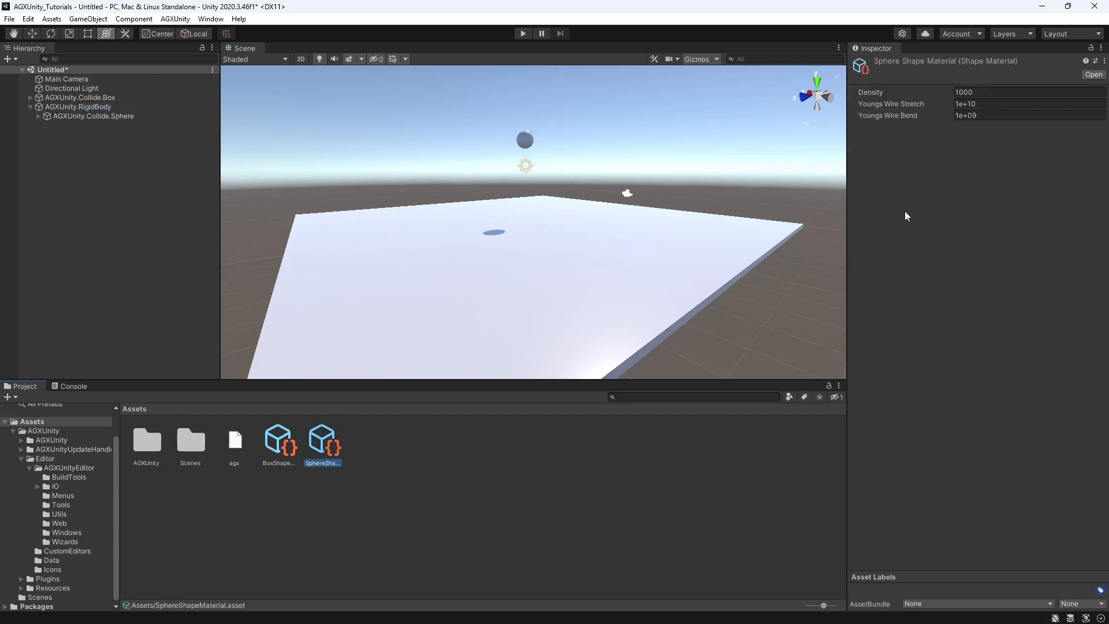
pyautogui.click(983, 91)
pyautogui.write('7800')
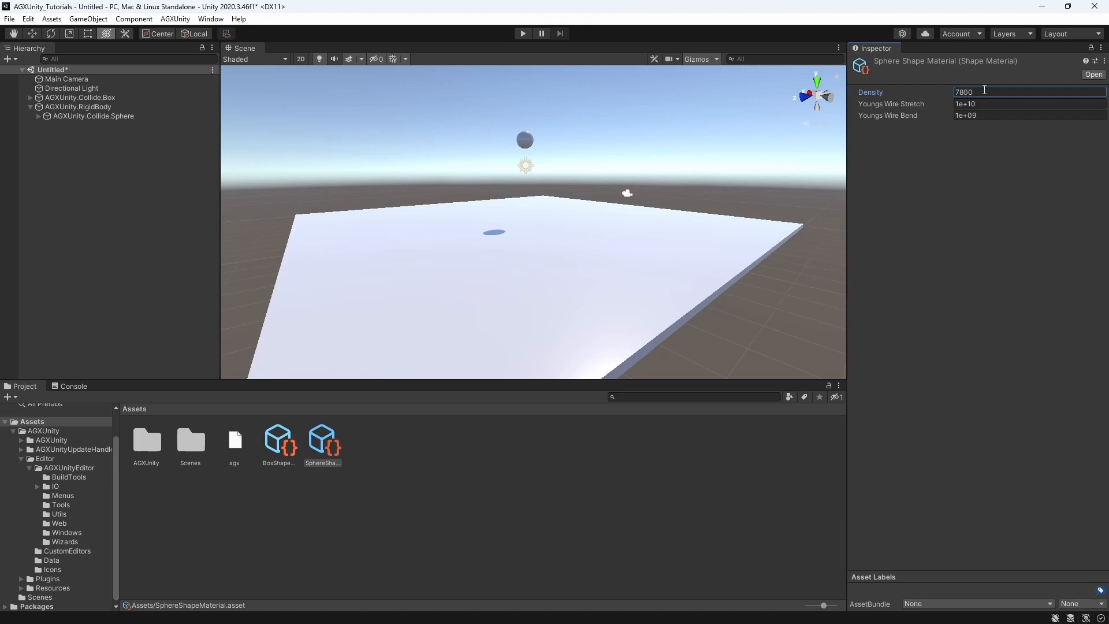
pyautogui.click(78, 106)
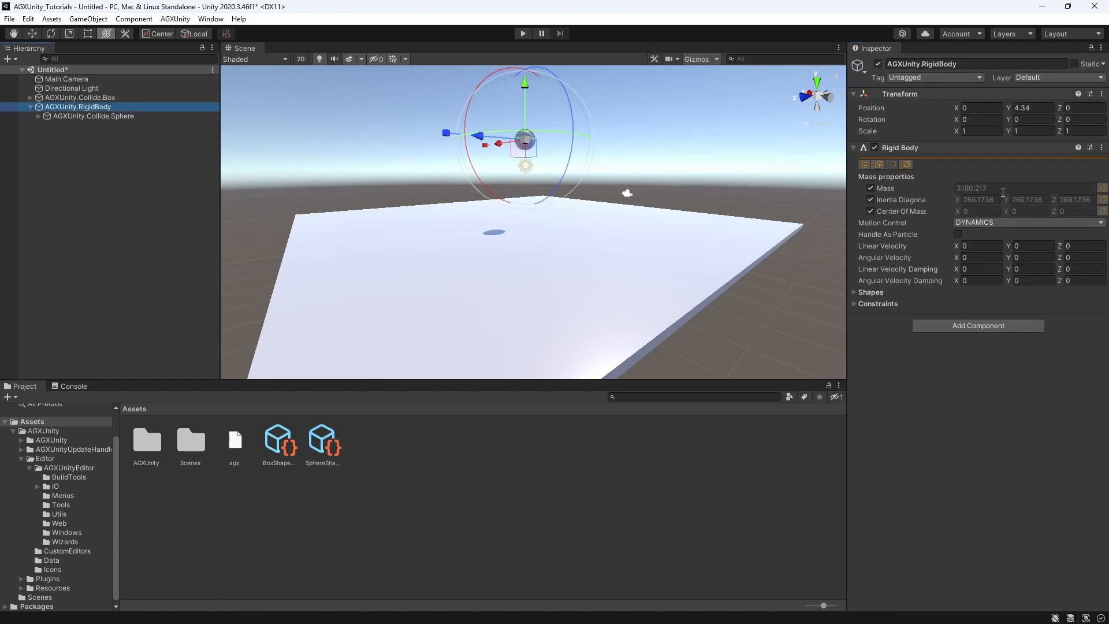
# Check the materials assigned to the box and the sphere, and test them with a short simulation run
pyautogui.click(567, 226)
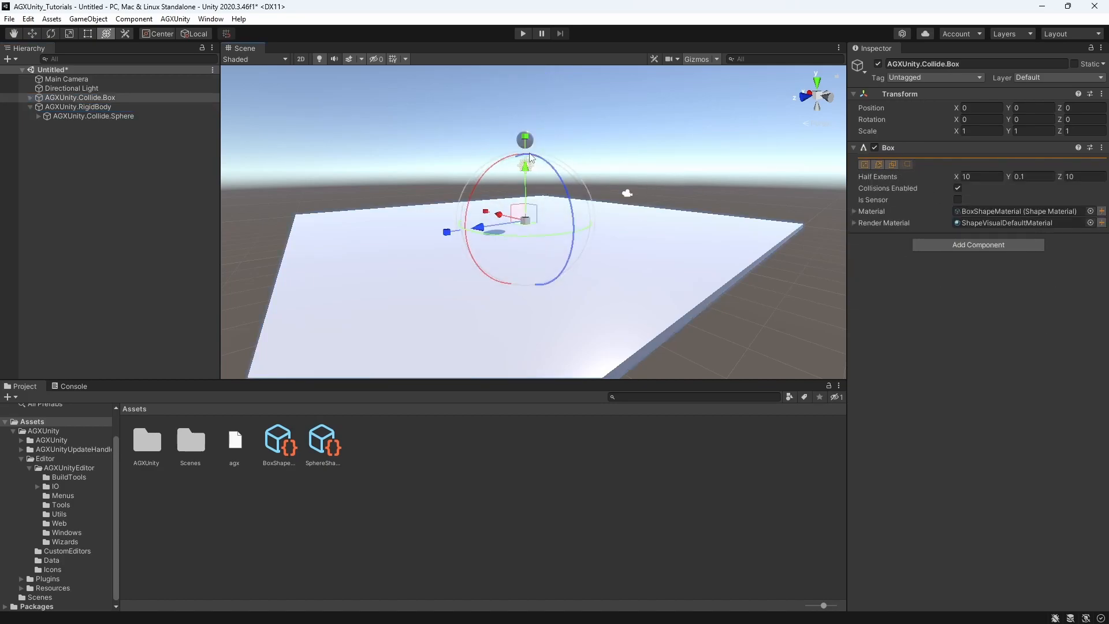
pyautogui.click(522, 143)
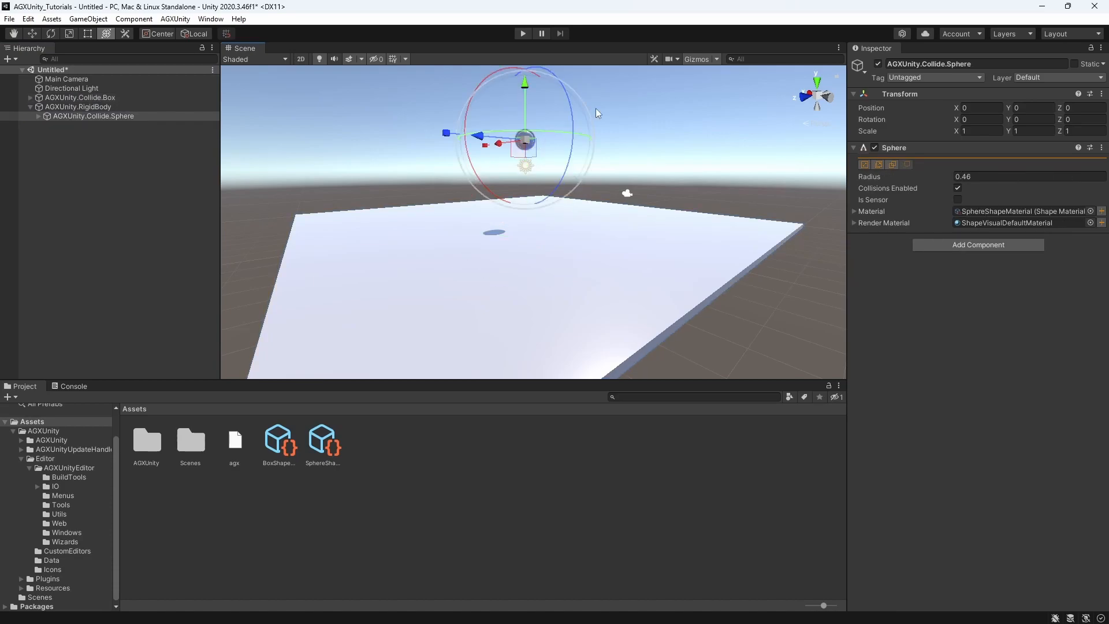
pyautogui.click(524, 33)
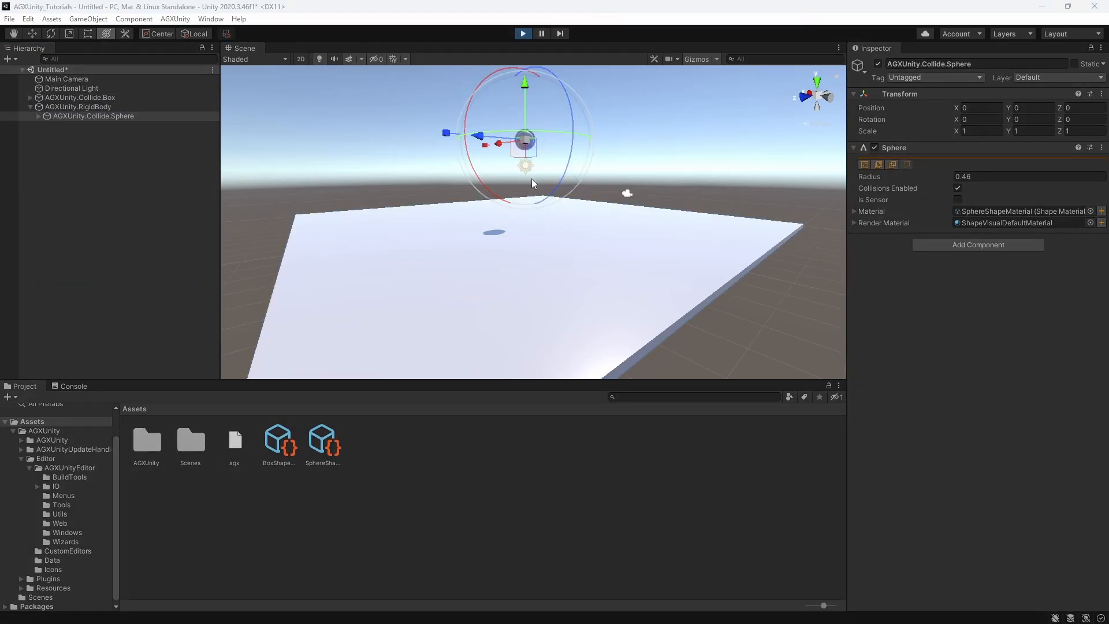
pyautogui.click(522, 33)
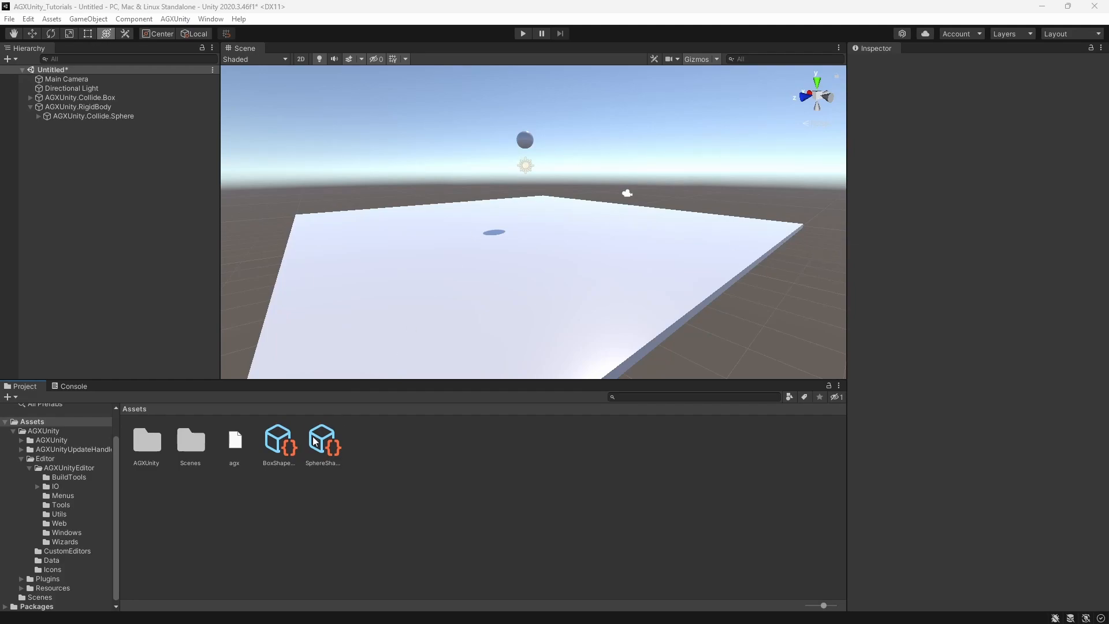
# Create an AGXUnity contact material asset and rename it SphereBoxContactMaterial
pyautogui.rightClick(407, 449)
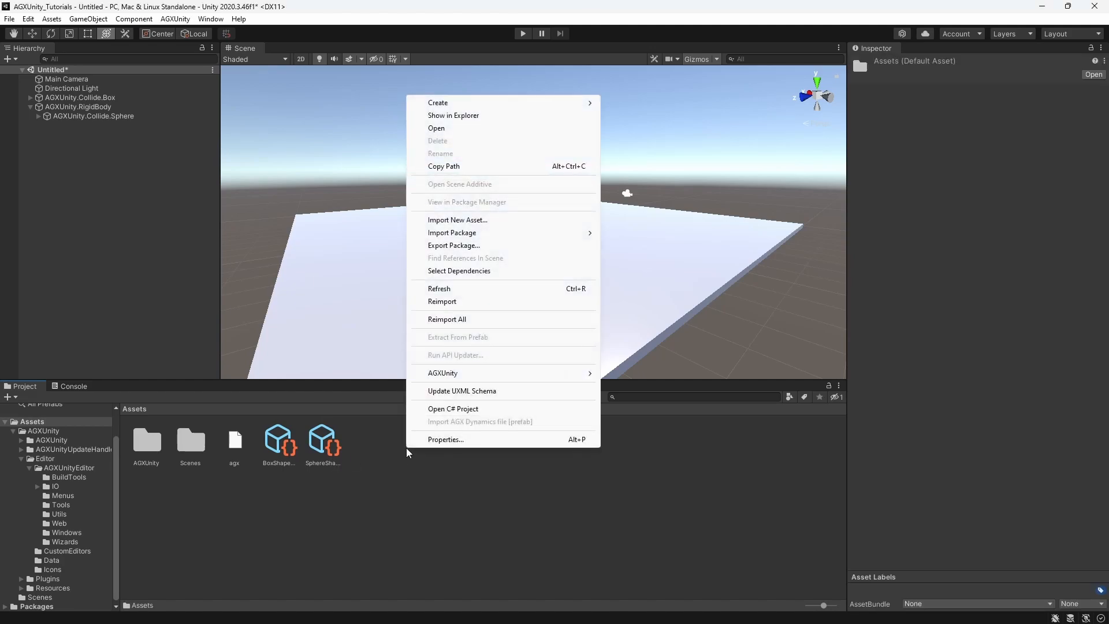
pyautogui.moveTo(474, 373)
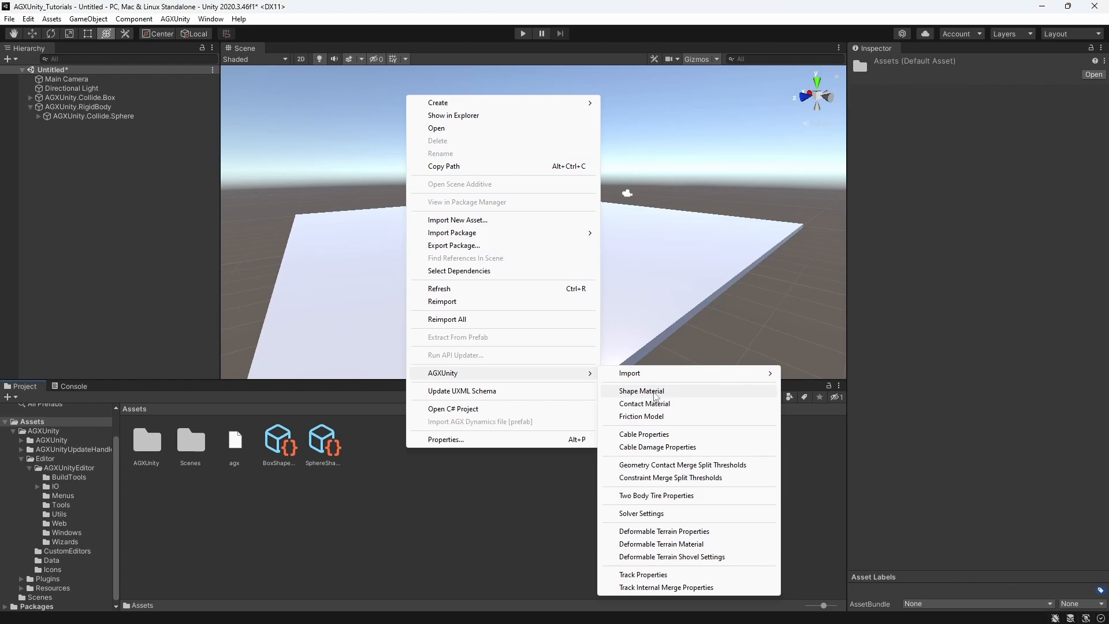
pyautogui.click(654, 404)
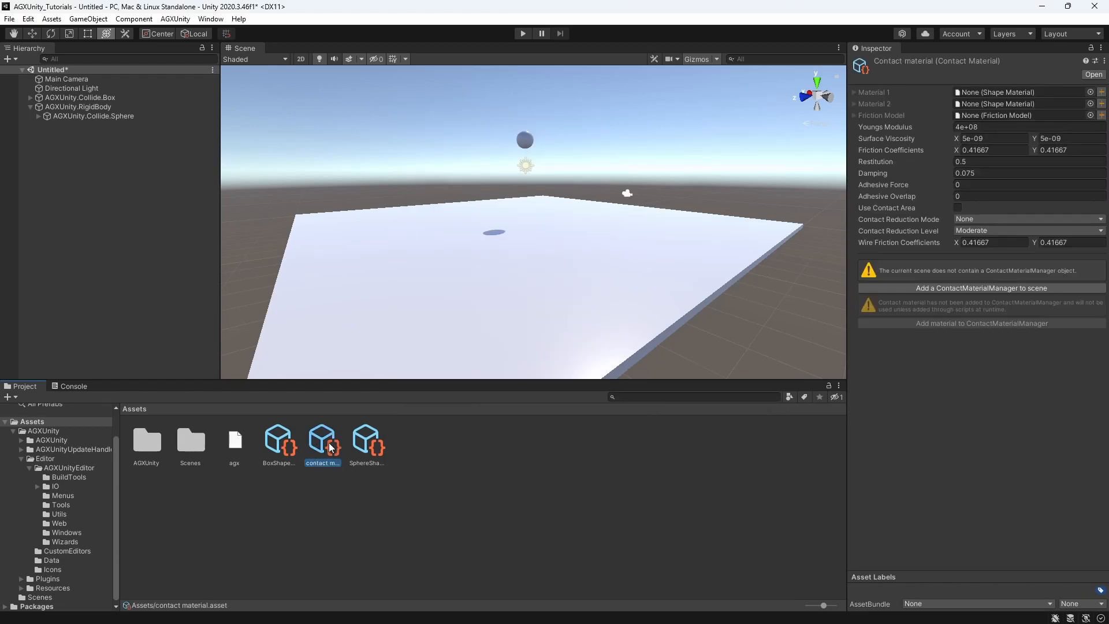
pyautogui.press('F2')
pyautogui.write('Sphe')
pyautogui.write('re')
pyautogui.write('BoxContactMat')
pyautogui.write('erial')
pyautogui.press('Return')
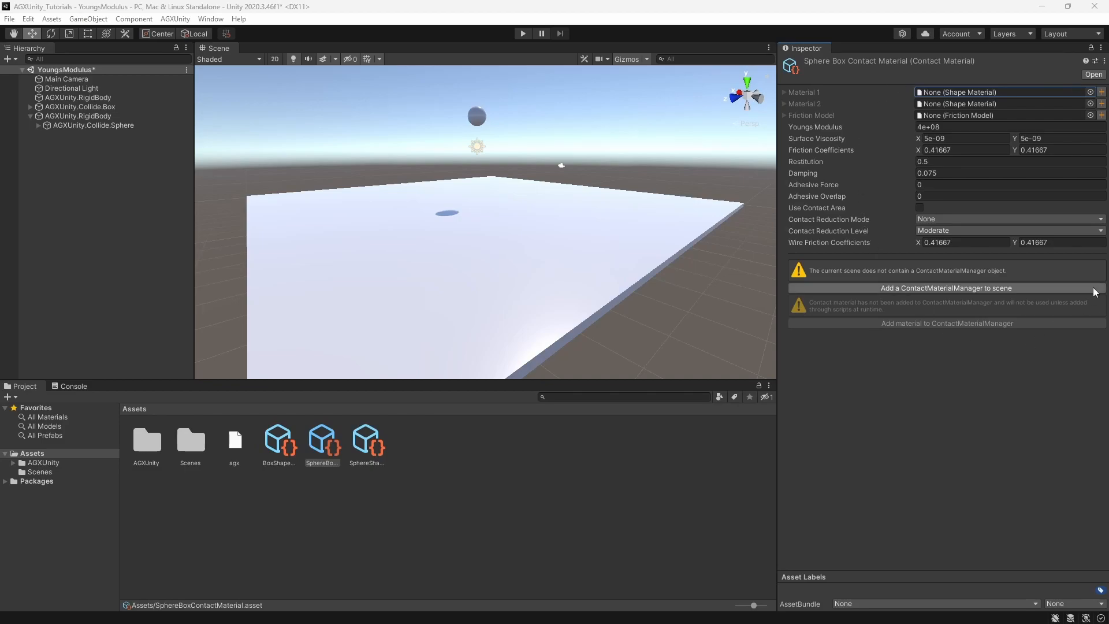
# Assign BoxShapeMaterial as Material 1 and SphereShapeMaterial as Material 2 of the contact material
pyautogui.click(1090, 92)
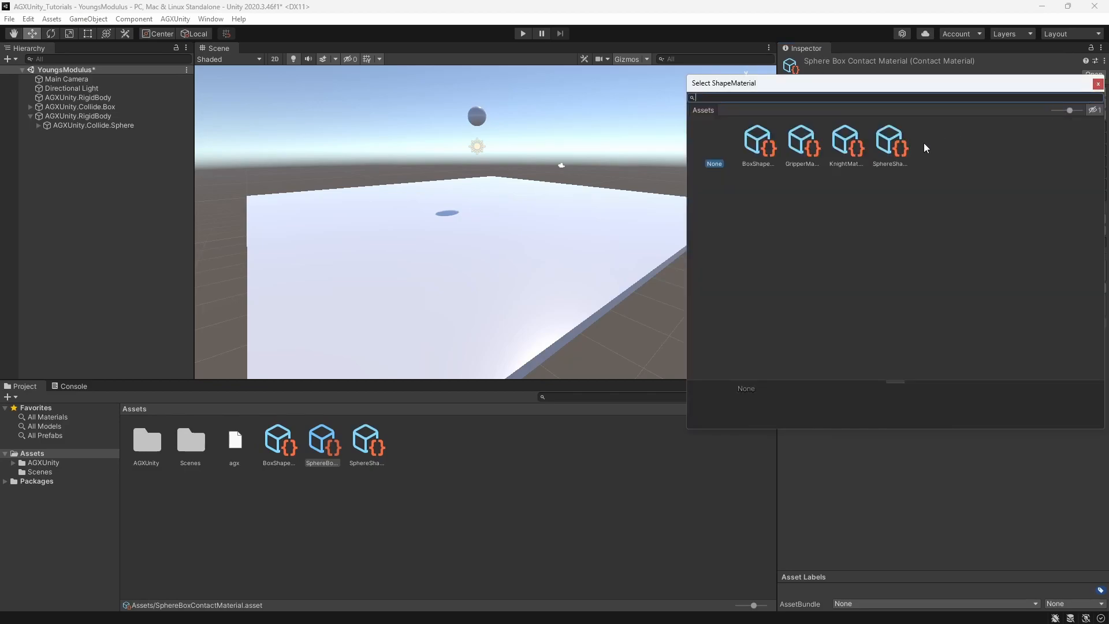
pyautogui.doubleClick(758, 149)
pyautogui.click(1090, 104)
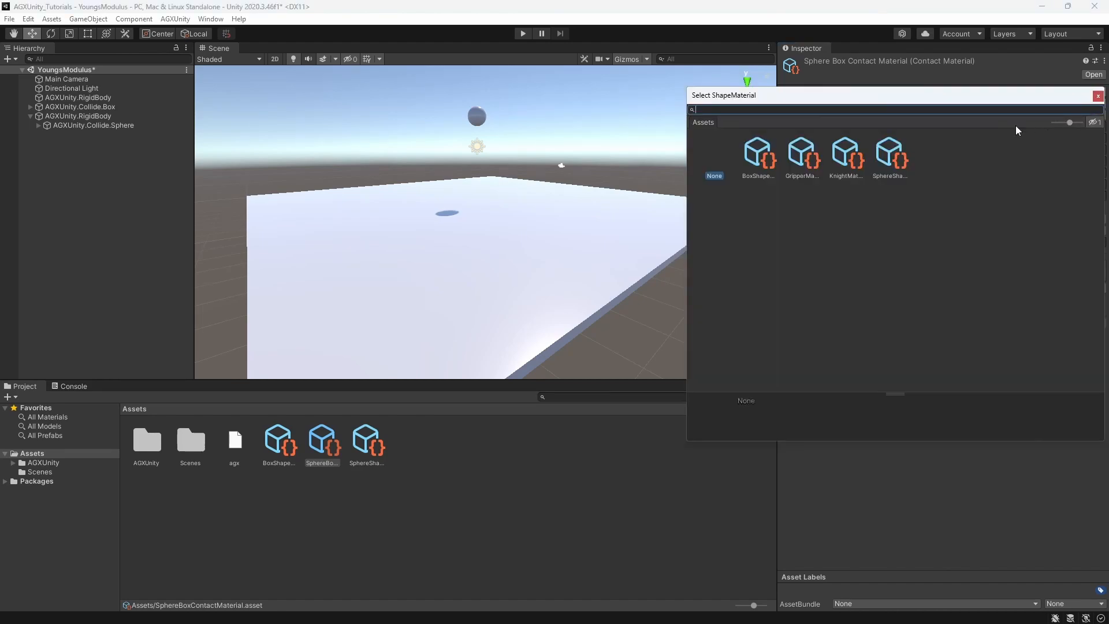
pyautogui.doubleClick(892, 148)
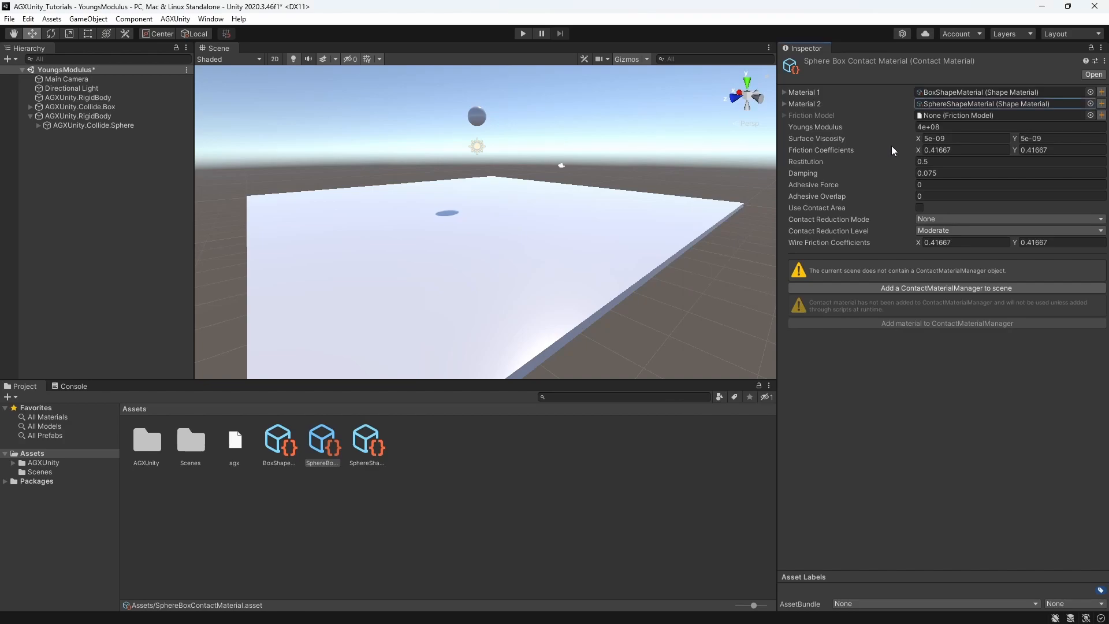
pyautogui.click(957, 128)
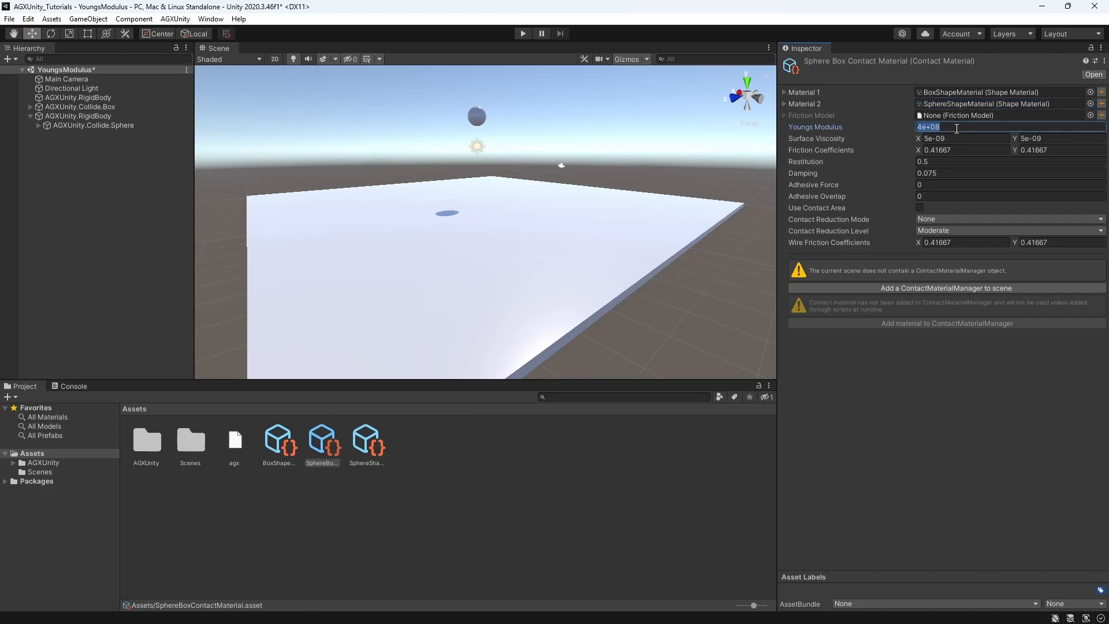
pyautogui.write('200e9')
pyautogui.press('Escape')
# Examine the X and Y values of the surface viscosity and friction coefficients of SphereBoxContactMaterial
pyautogui.click(955, 138)
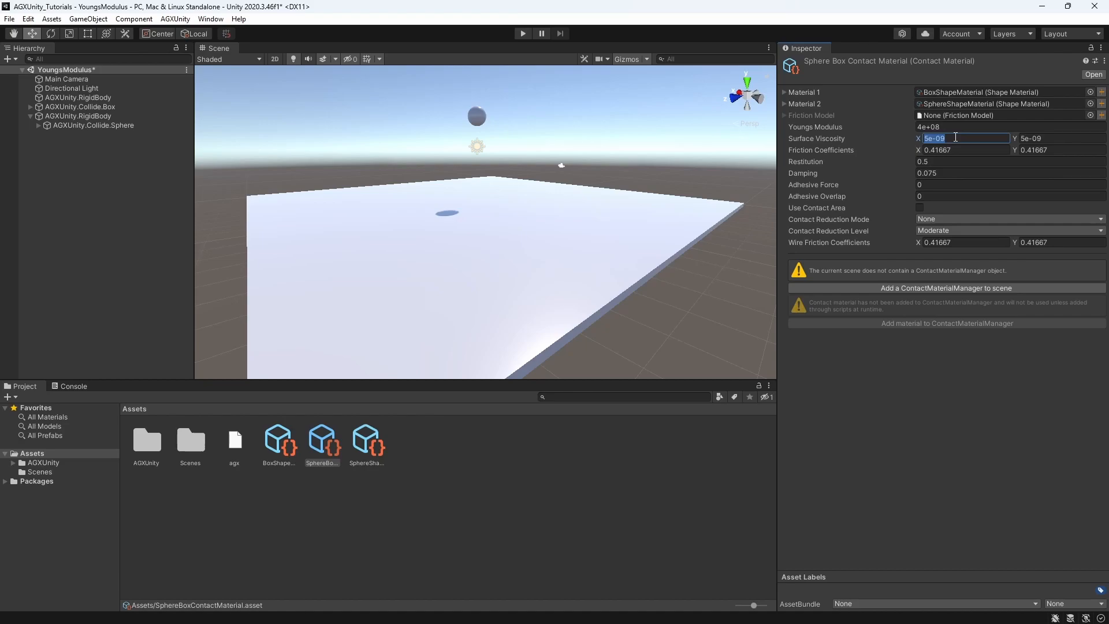
pyautogui.click(1054, 139)
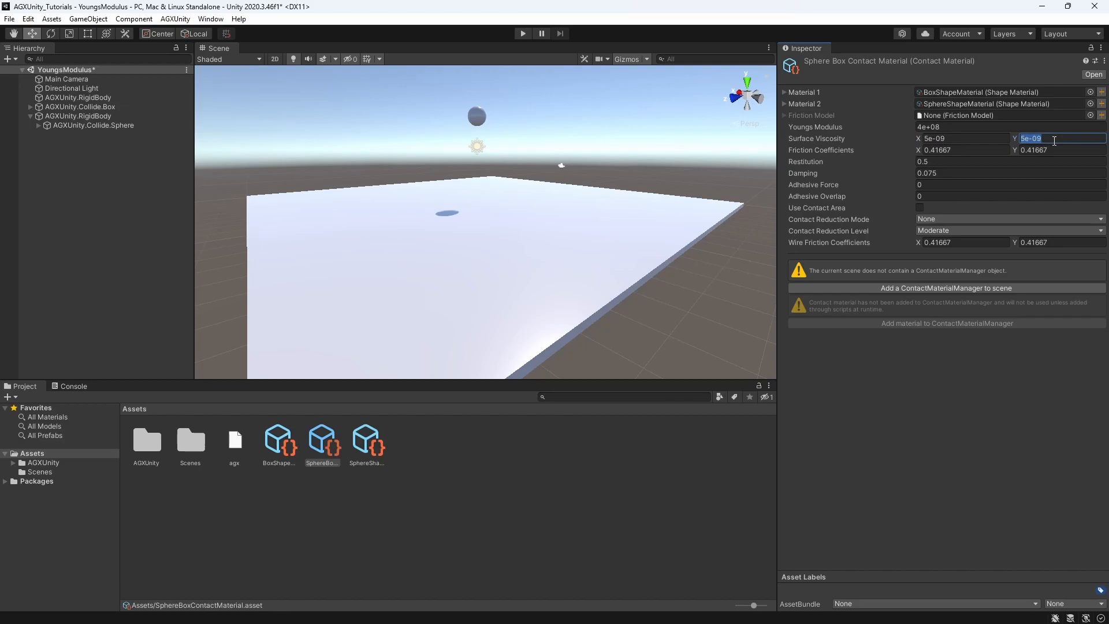
pyautogui.press('Tab')
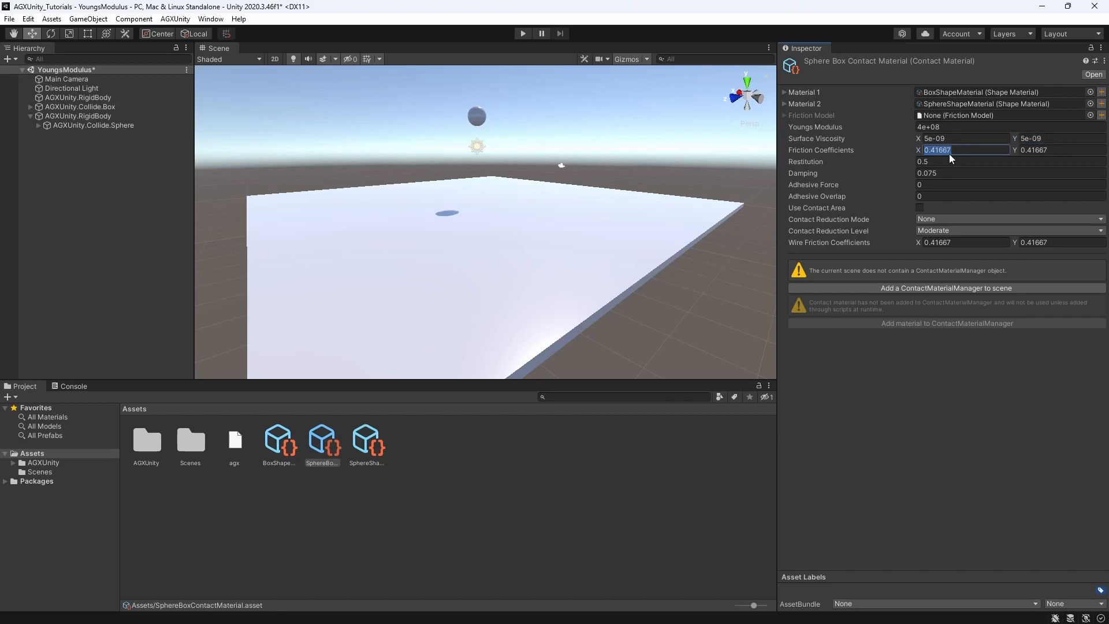
pyautogui.press('Tab')
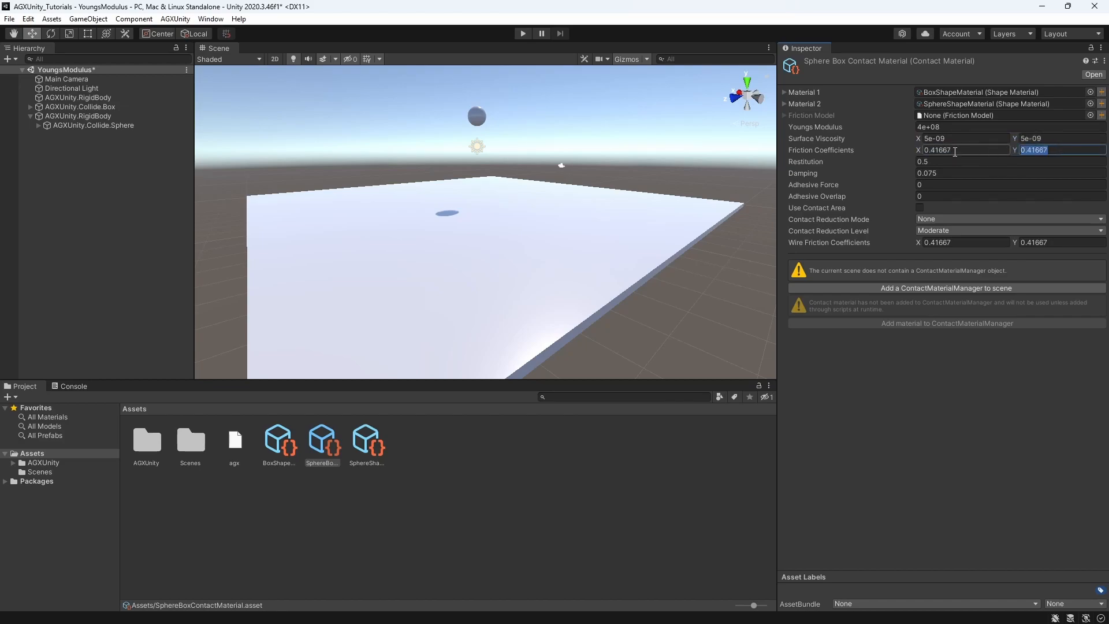
pyautogui.click(985, 151)
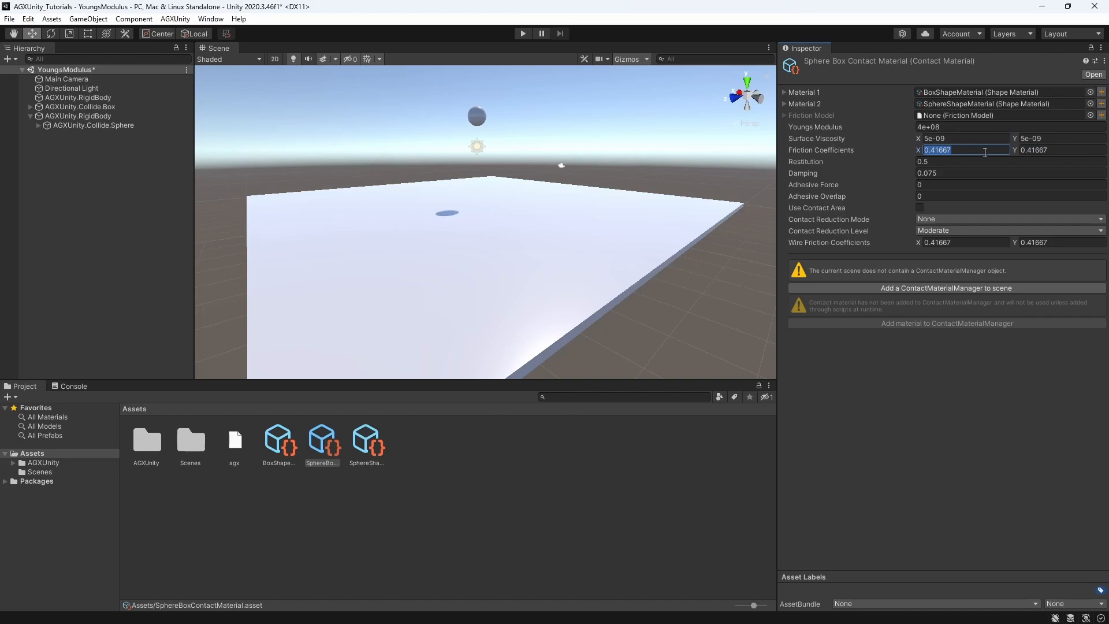
pyautogui.click(964, 152)
pyautogui.doubleClick(955, 149)
pyautogui.click(1067, 149)
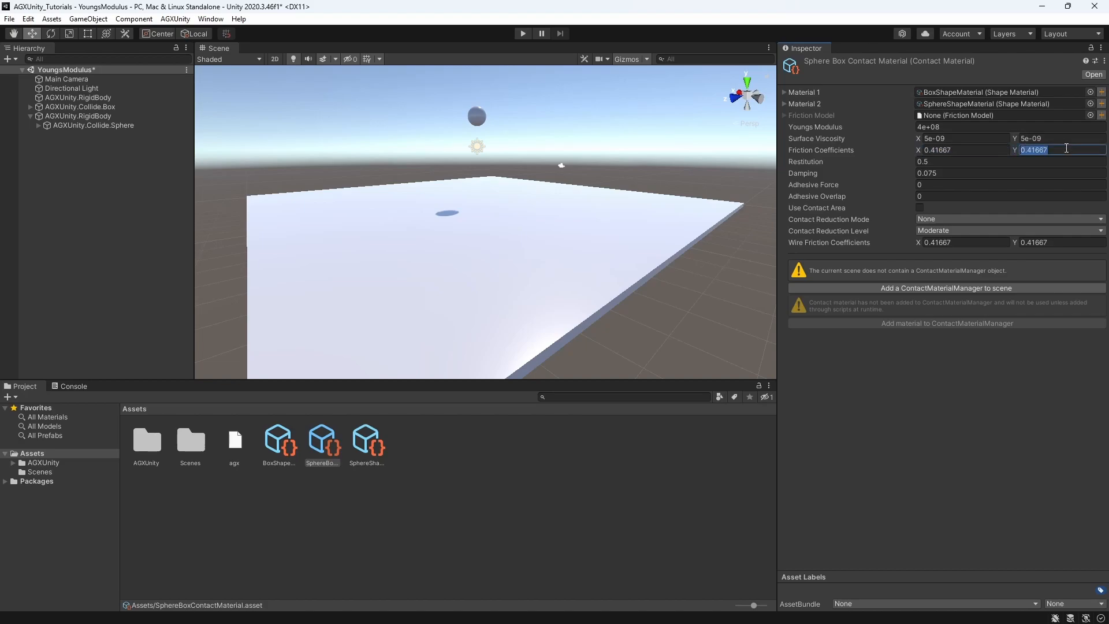
pyautogui.click(976, 153)
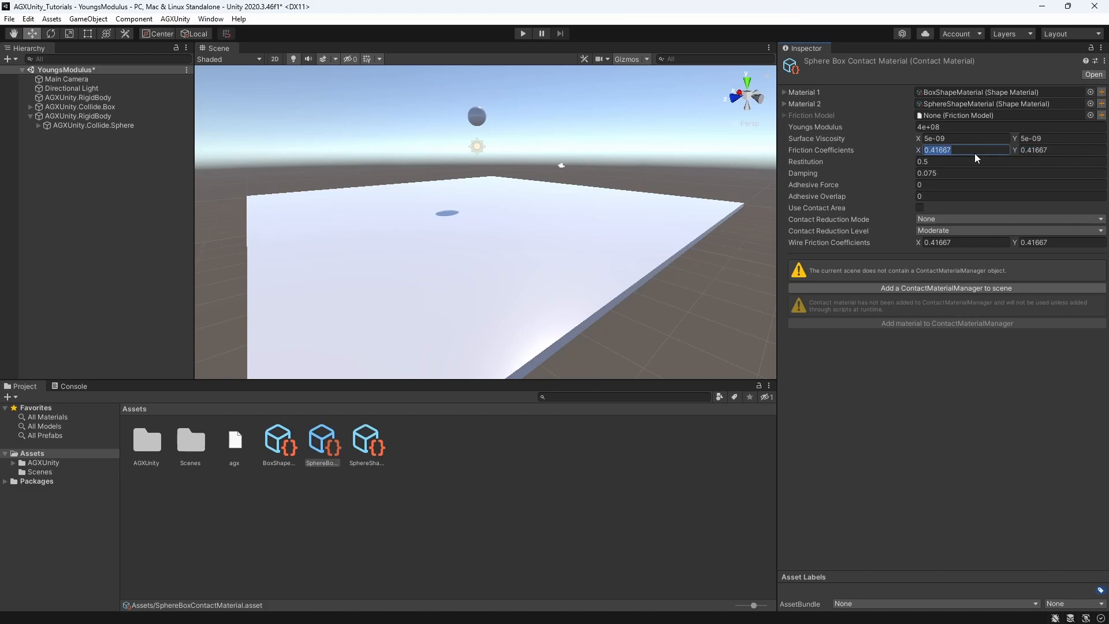
pyautogui.click(1063, 149)
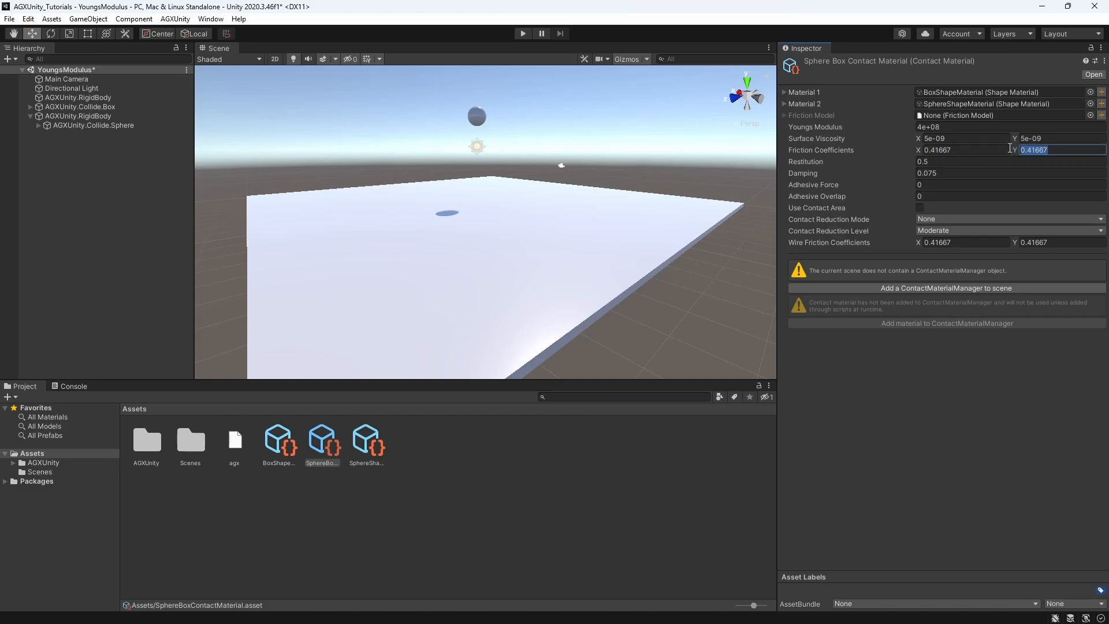
# Examine the restitution, damping and adhesive force settings of SphereBoxContactMaterial
pyautogui.click(964, 162)
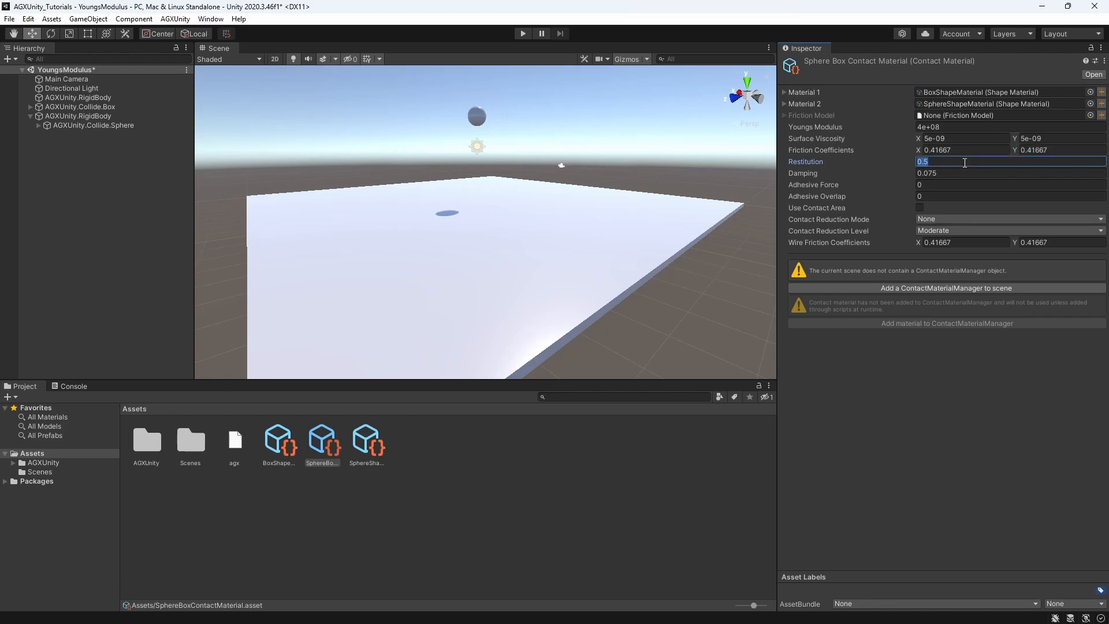
pyautogui.write('0')
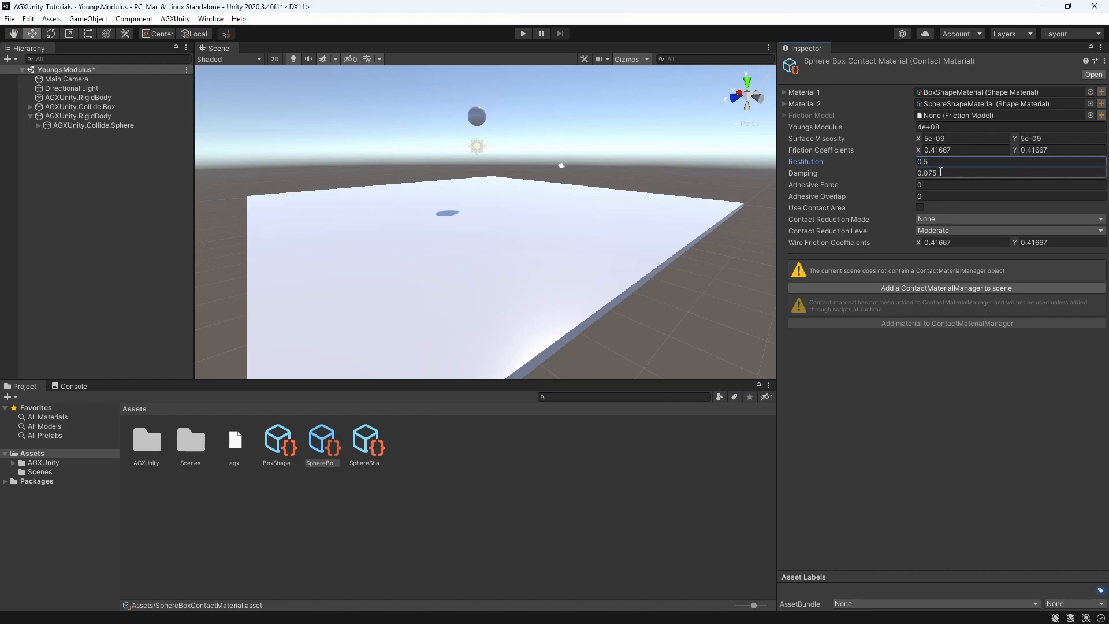
pyautogui.click(940, 172)
pyautogui.click(944, 173)
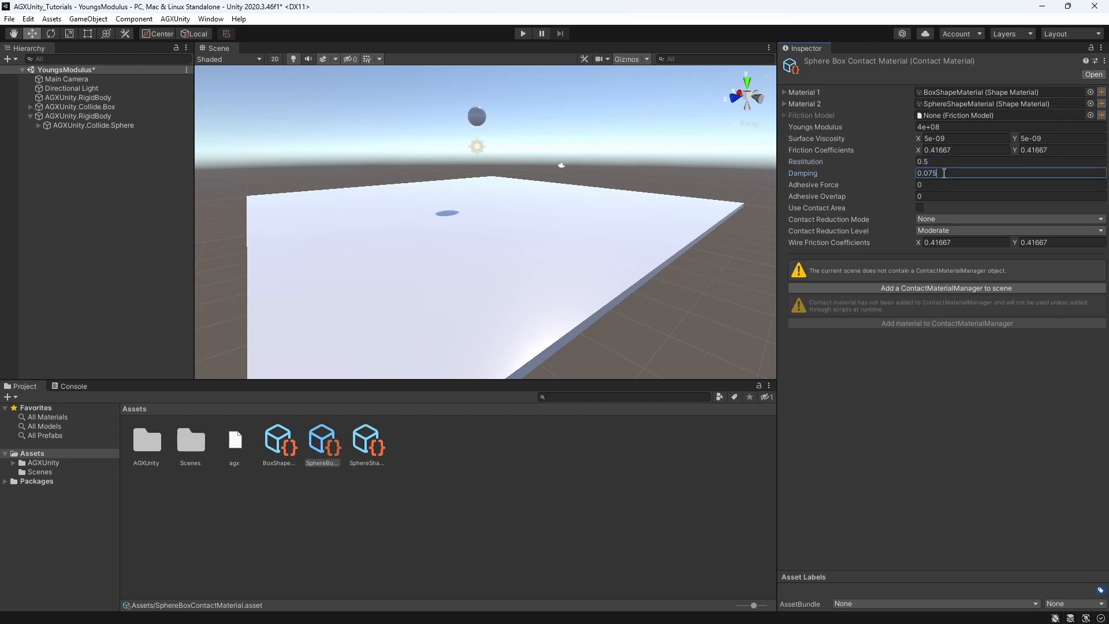
pyautogui.doubleClick(944, 173)
pyautogui.click(961, 184)
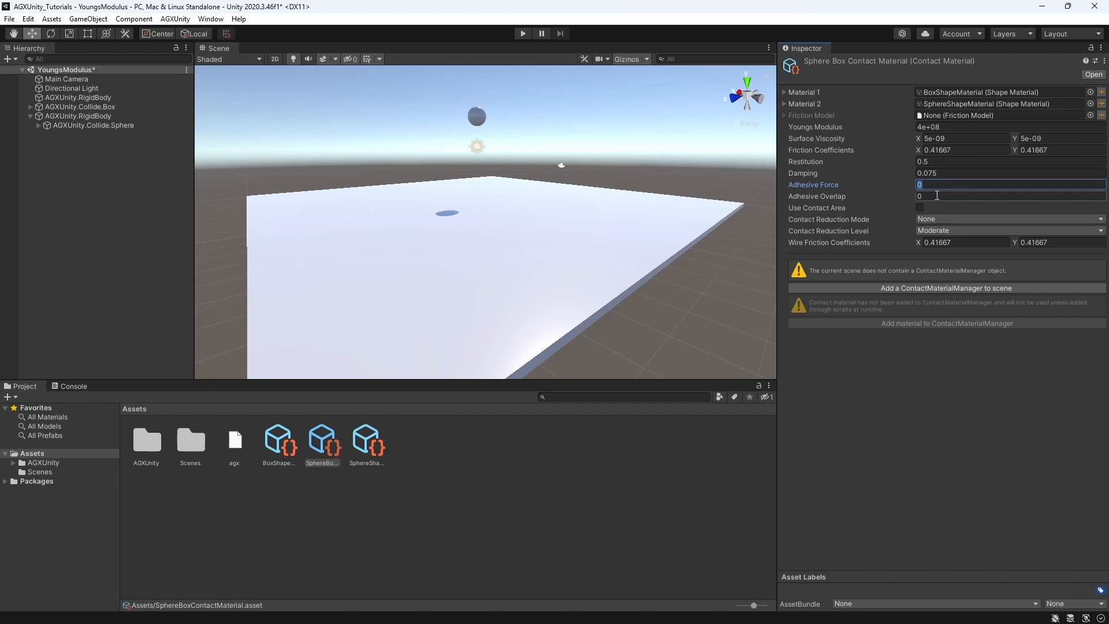
# Enable Use Contact Area on SphereBoxContactMaterial and review its contact reduction modes and wire friction coefficients
pyautogui.click(919, 207)
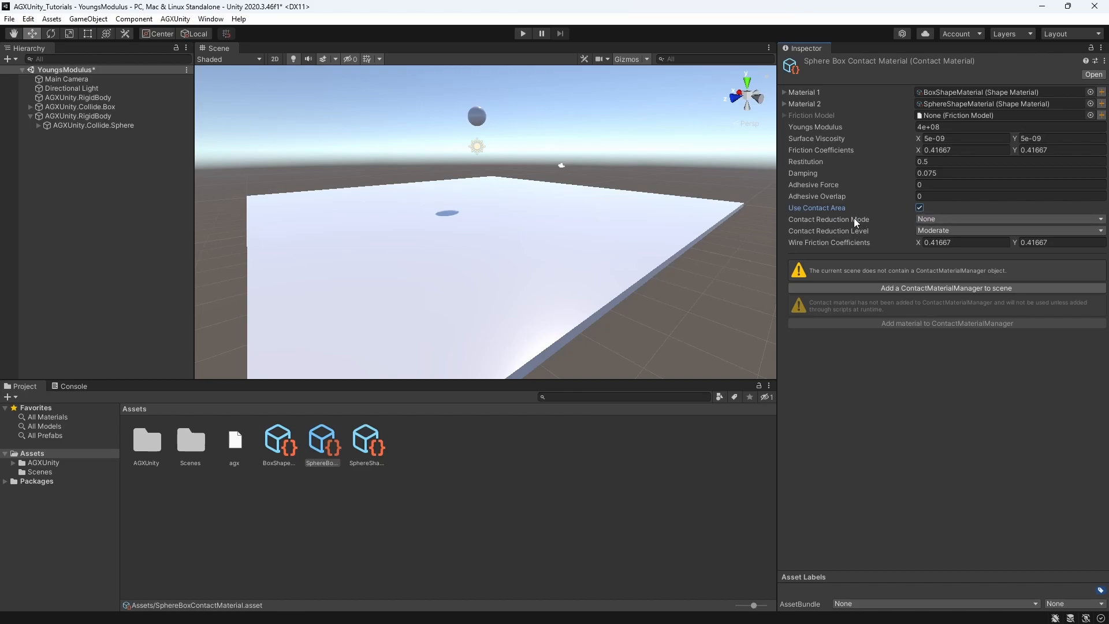
pyautogui.click(937, 218)
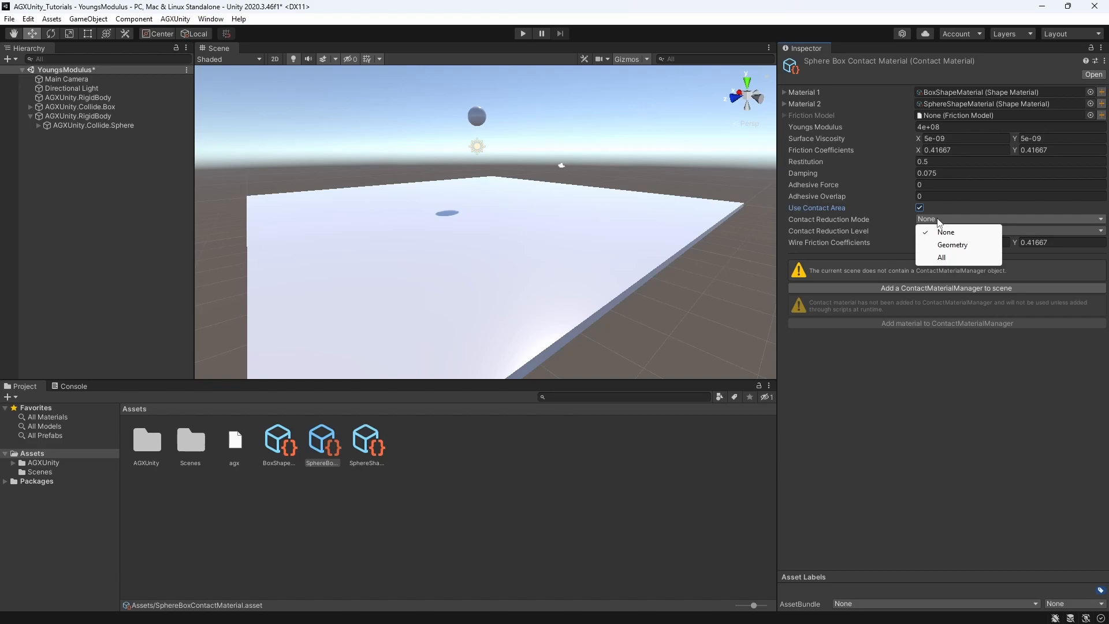
pyautogui.click(876, 221)
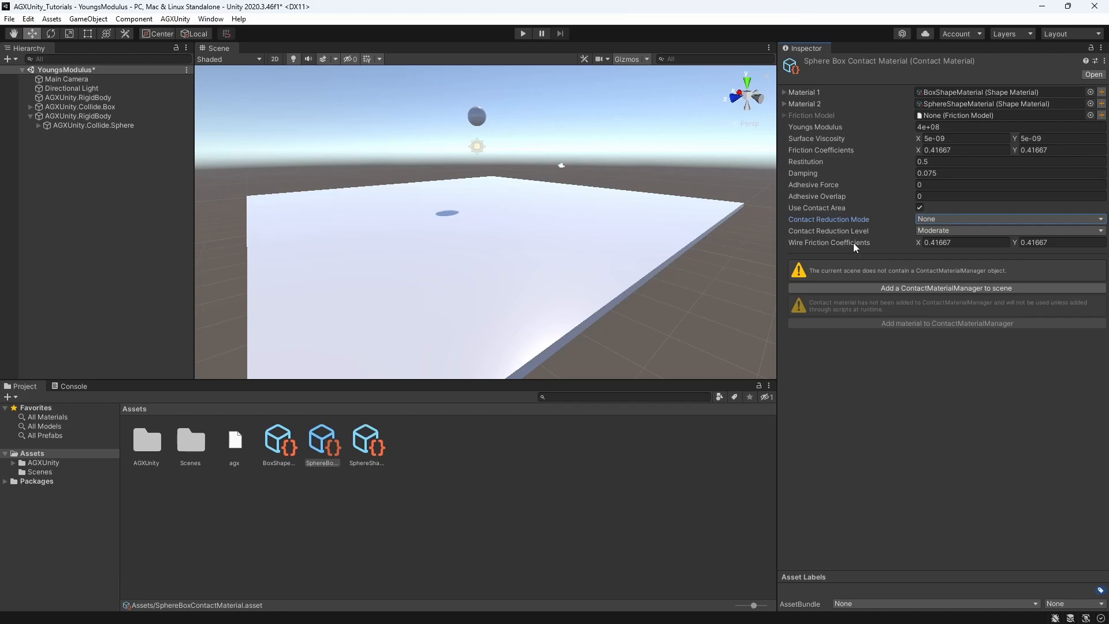
pyautogui.click(961, 243)
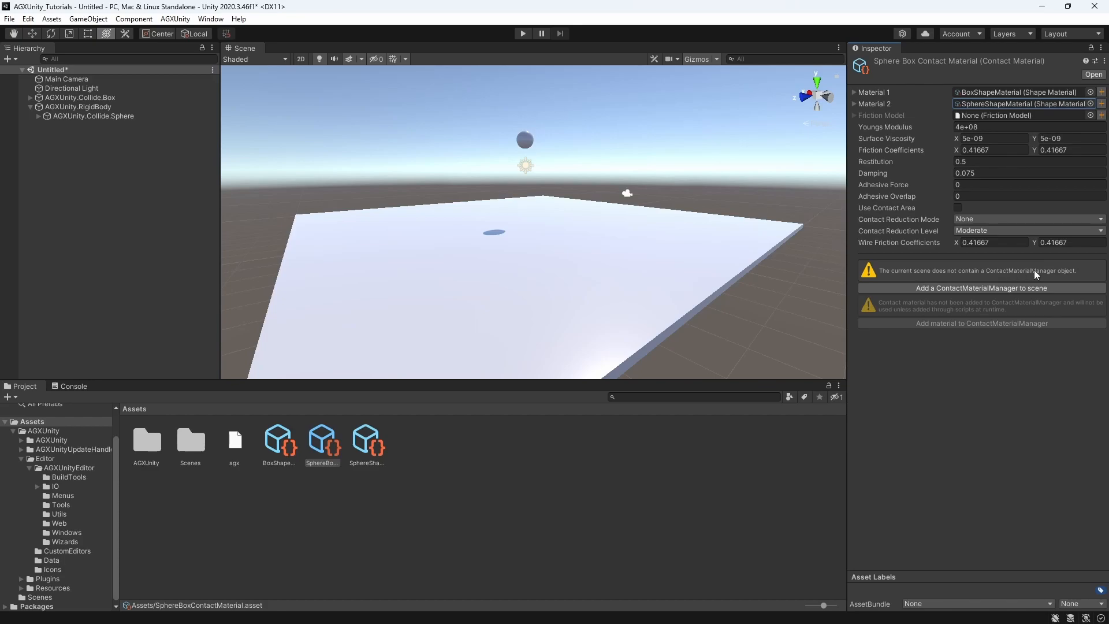
# Add a ContactMaterialManager to the scene and show its contact materials list
pyautogui.click(930, 288)
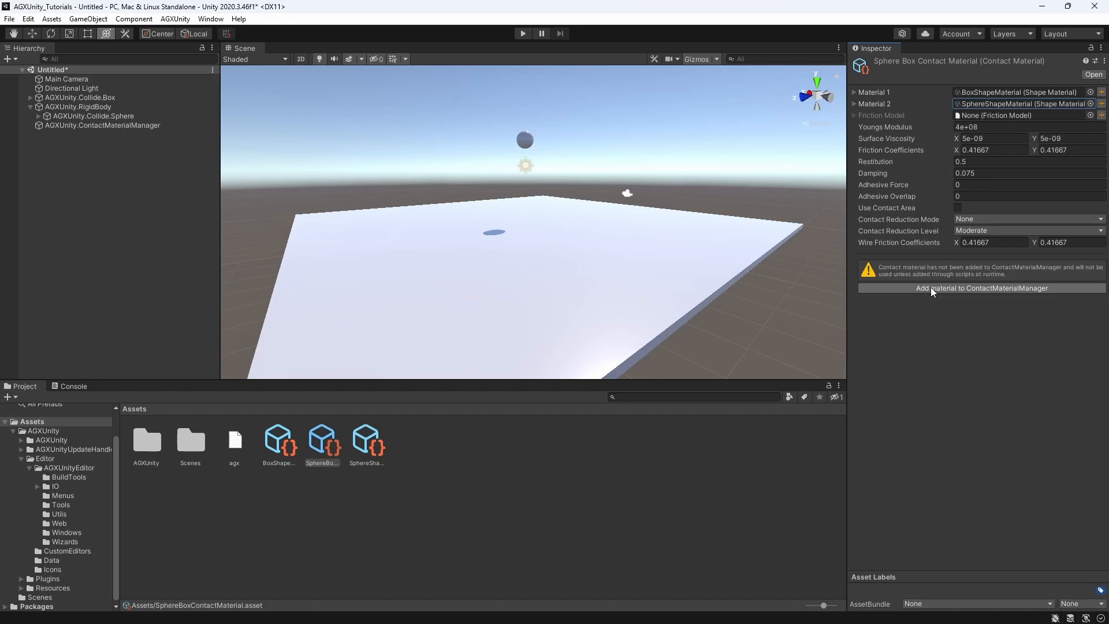
pyautogui.click(175, 18)
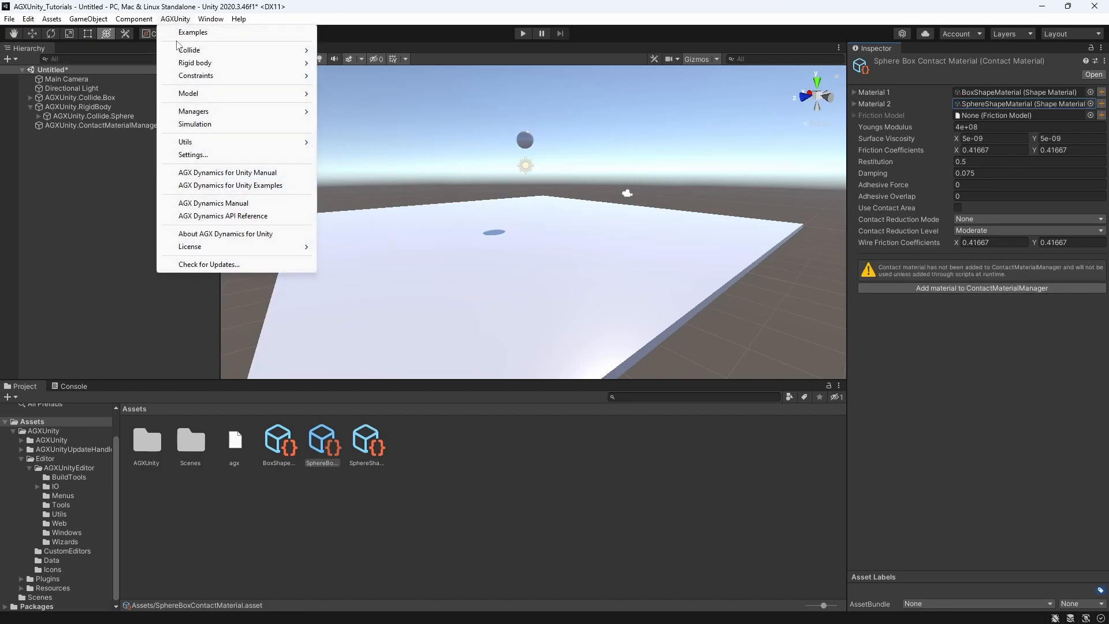
pyautogui.moveTo(222, 113)
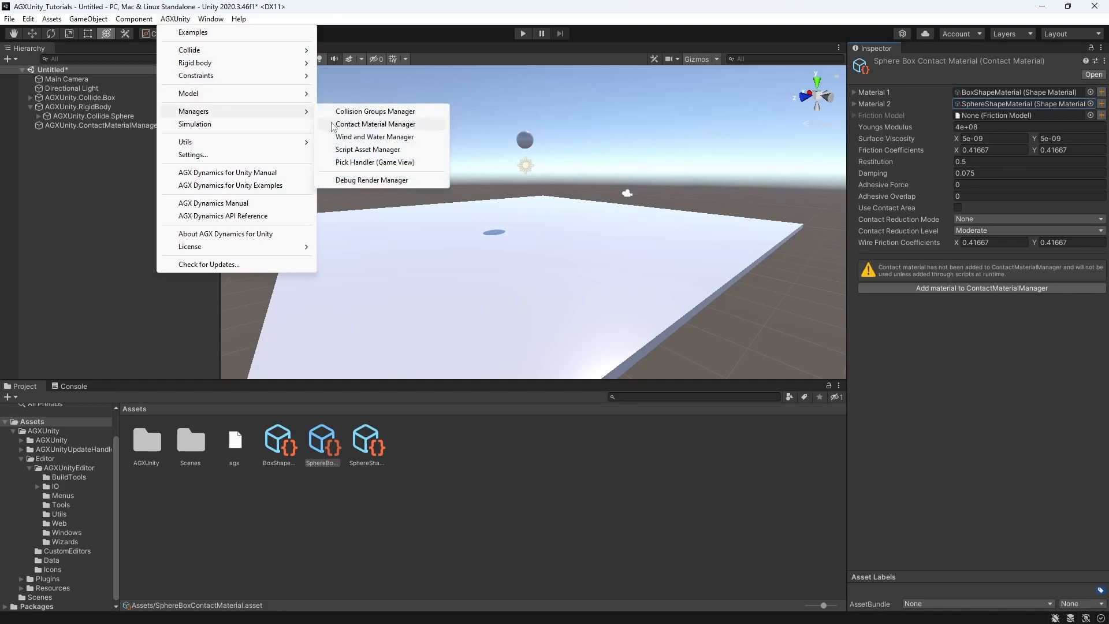
pyautogui.click(373, 124)
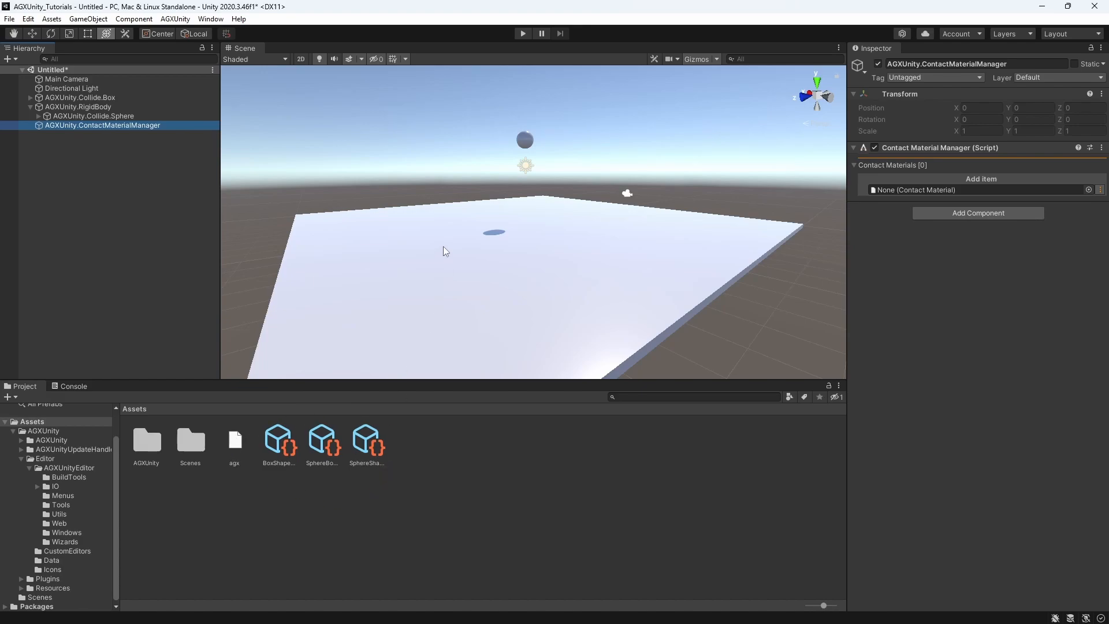
# Add SphereBoxContactMaterial to the ContactMaterialManager's contact materials and expand its properties
pyautogui.click(128, 126)
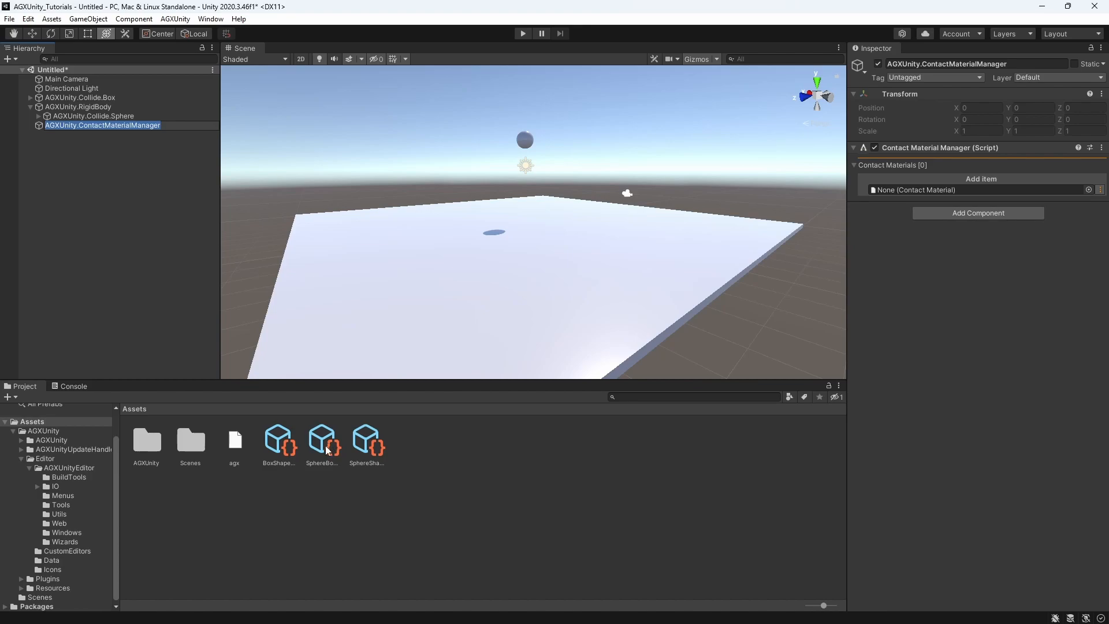
pyautogui.moveTo(328, 449); pyautogui.dragTo(926, 193)
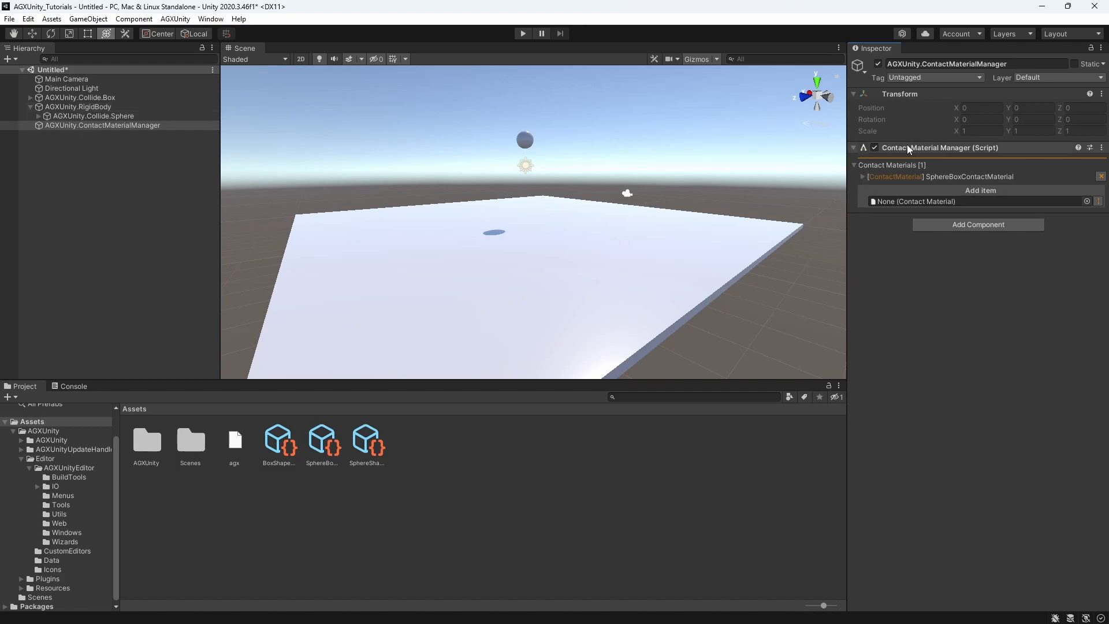
pyautogui.click(863, 177)
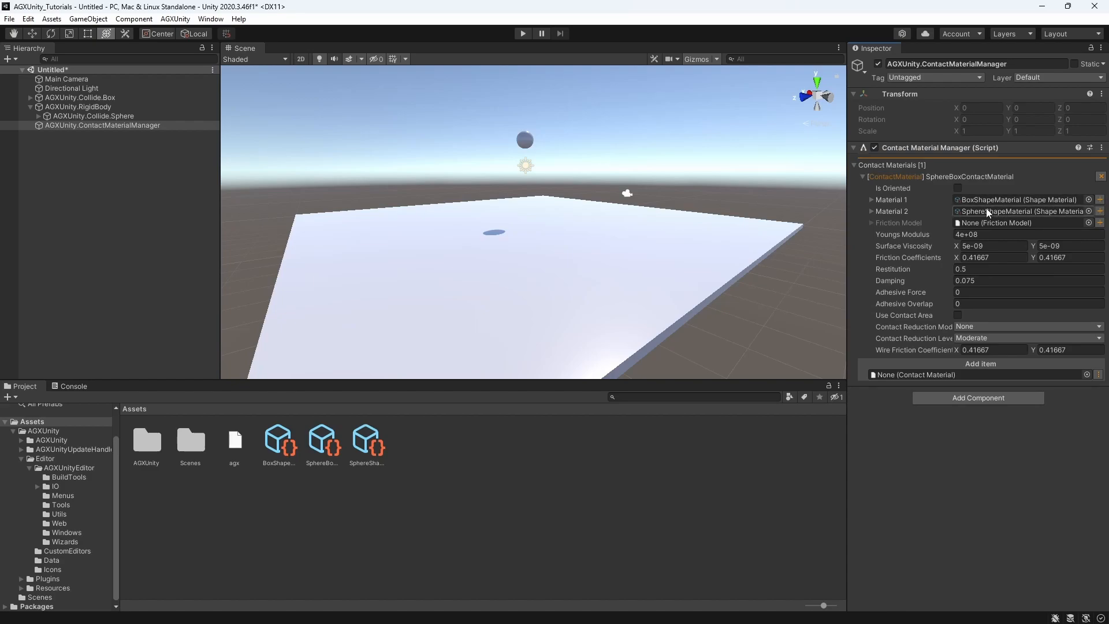
# Set the restitution of SphereBoxContactMaterial to 0 and test the sphere's impact with a short simulation run
pyautogui.click(968, 269)
pyautogui.write('0')
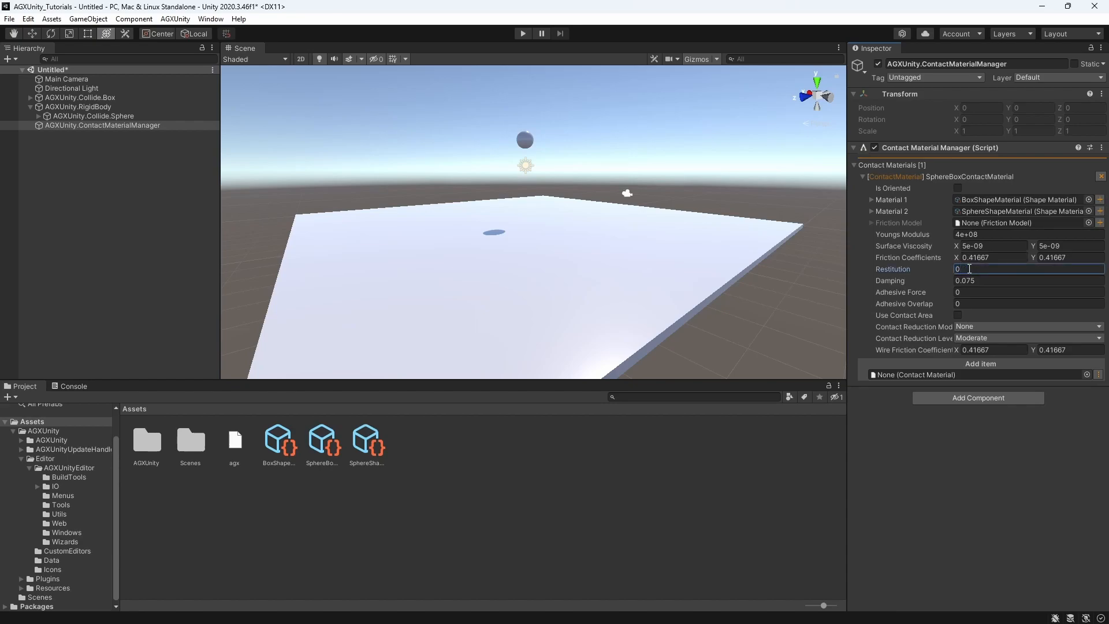
pyautogui.click(523, 33)
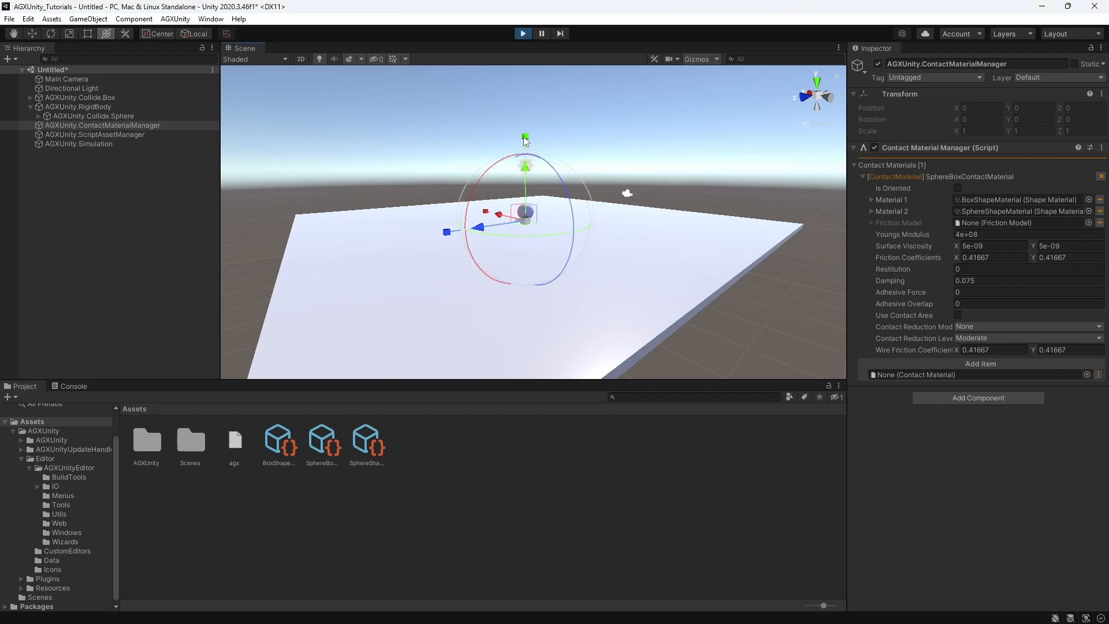
pyautogui.click(522, 33)
# Set the contact material's restitution to 1 and test the sphere's bounce with a short simulation run
pyautogui.click(971, 269)
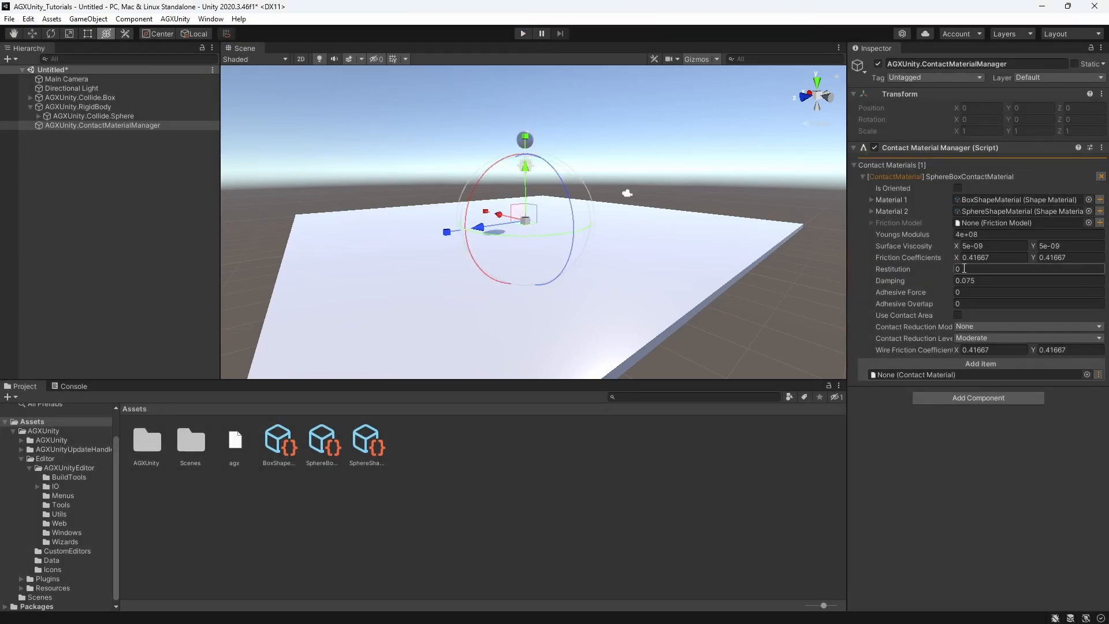
pyautogui.press('BackSpace')
pyautogui.write('1')
pyautogui.click(523, 34)
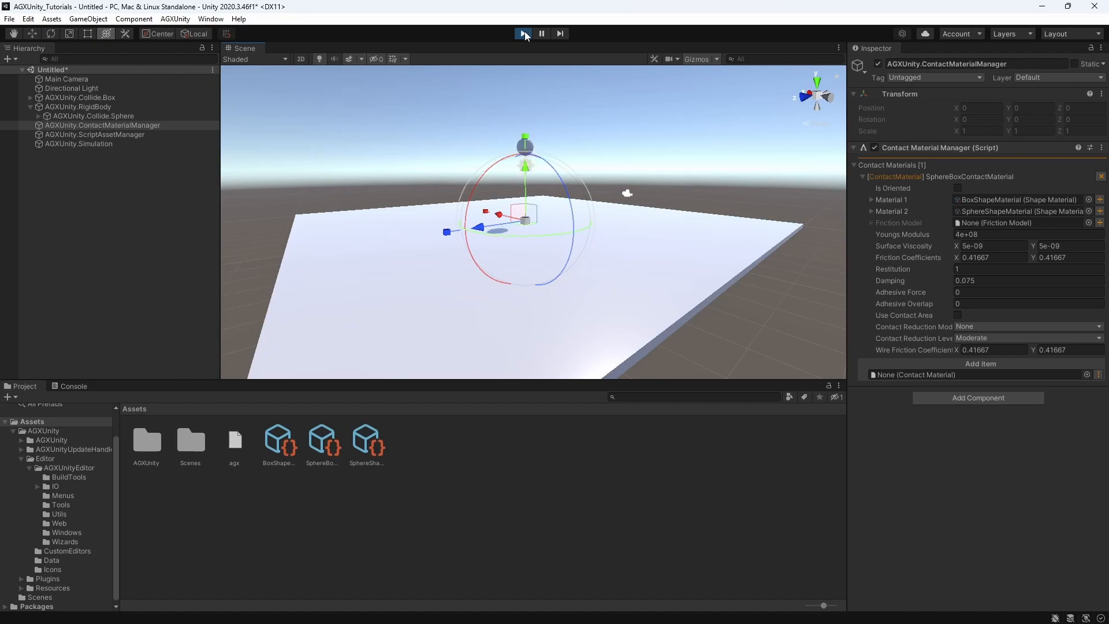
pyautogui.click(523, 33)
# Set the contact material's restitution to 1.2 and start the simulation to test the bounce
pyautogui.click(963, 268)
pyautogui.write('1.2')
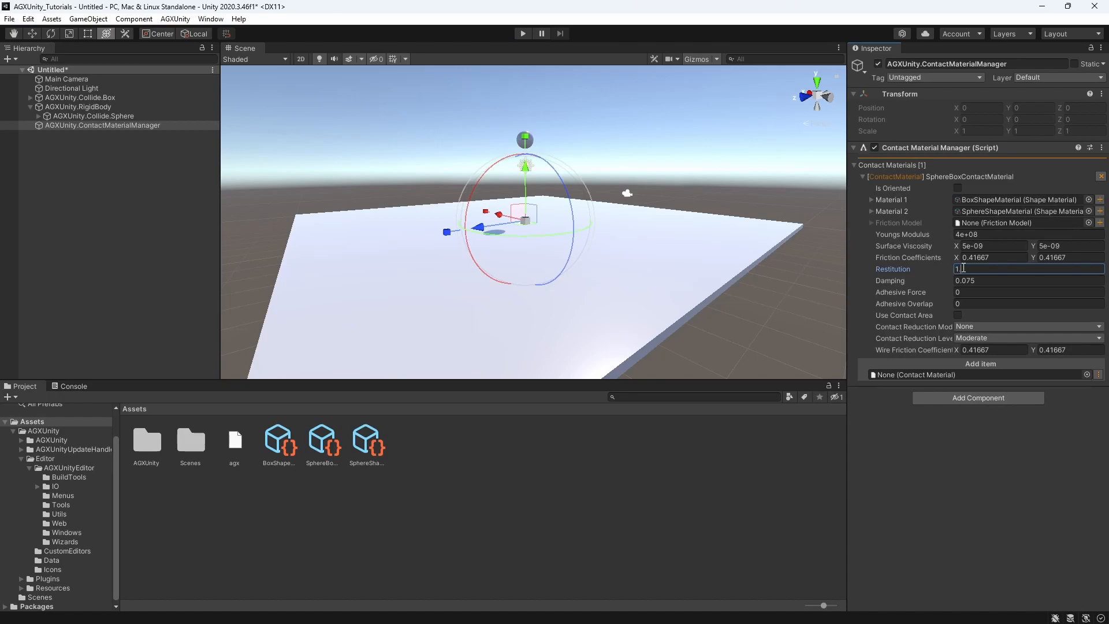
pyautogui.click(524, 34)
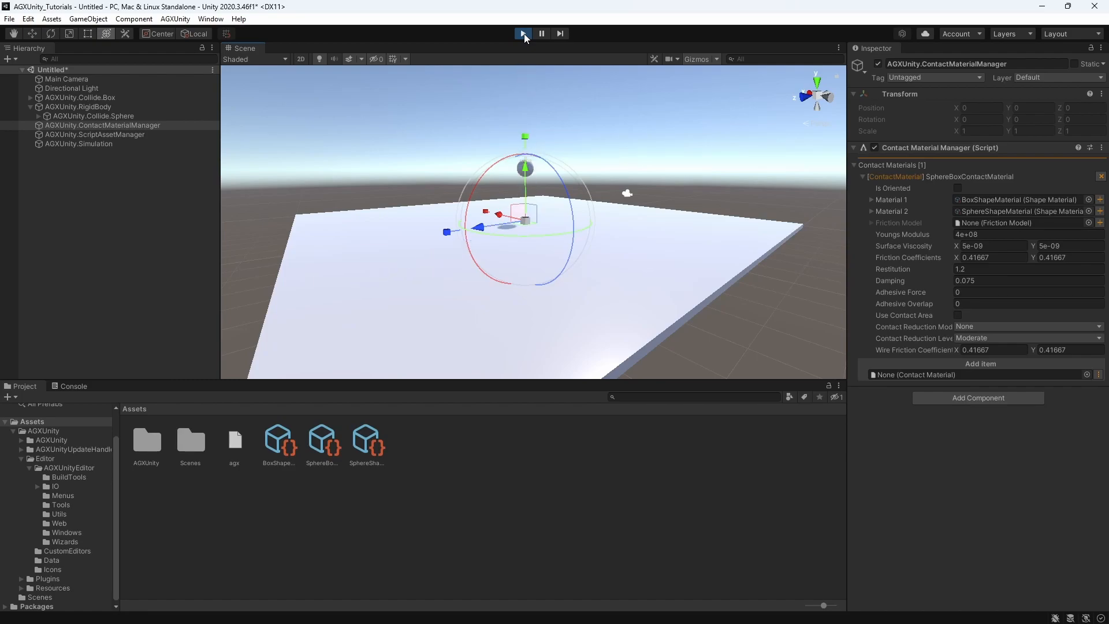
# Set the restitution to 0 while the simulation runs, then stop it and check the value stored in the SphereBoxContactMaterial asset
pyautogui.click(978, 269)
pyautogui.write('0')
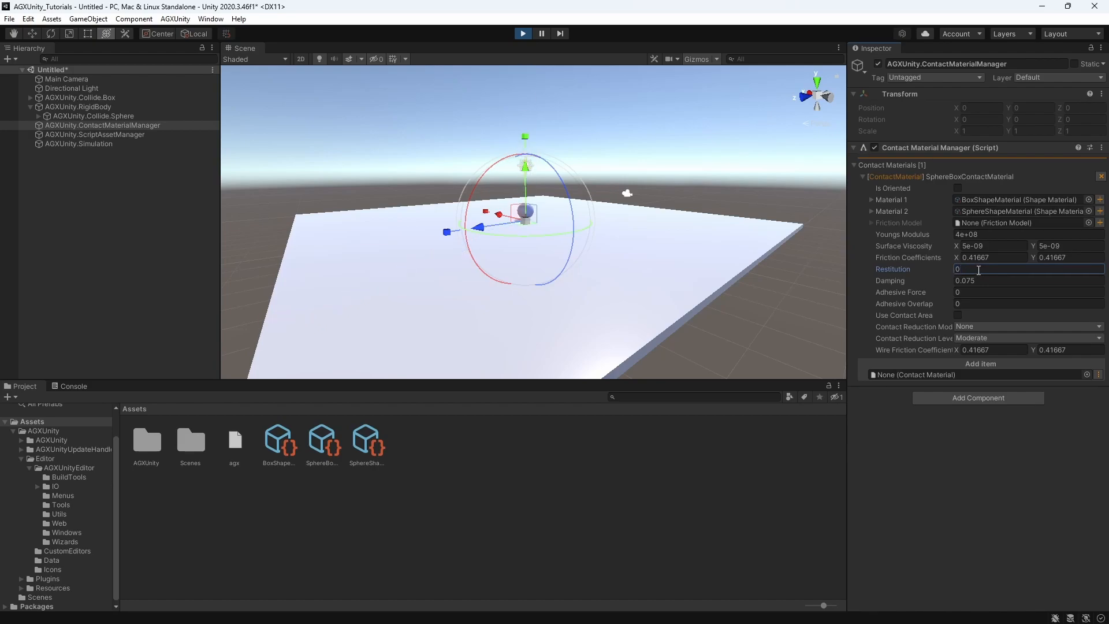
pyautogui.click(321, 441)
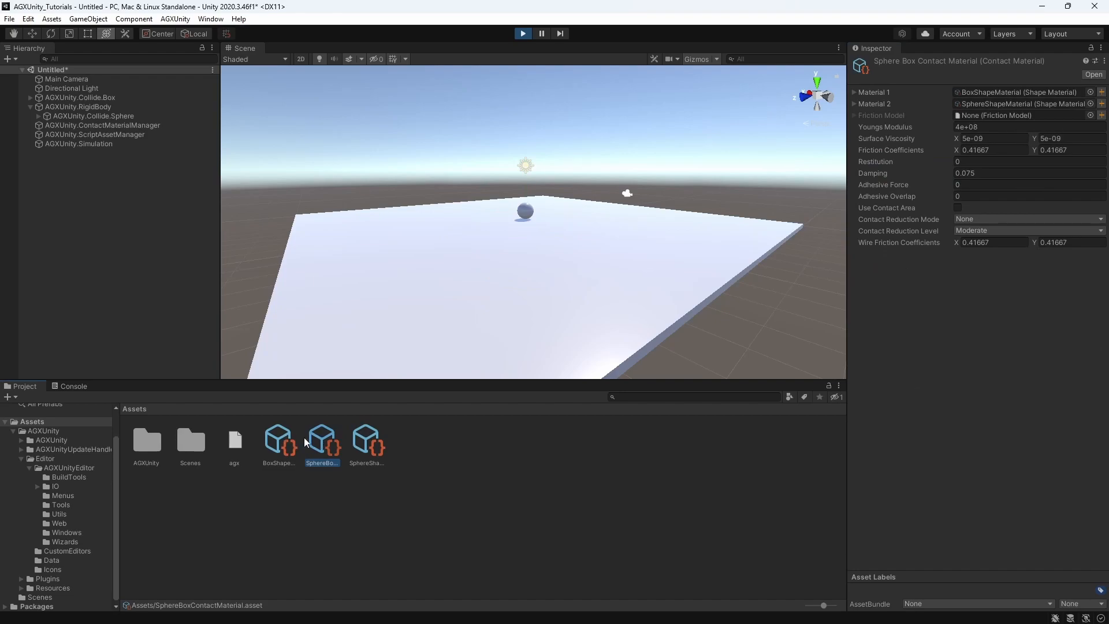
pyautogui.click(523, 33)
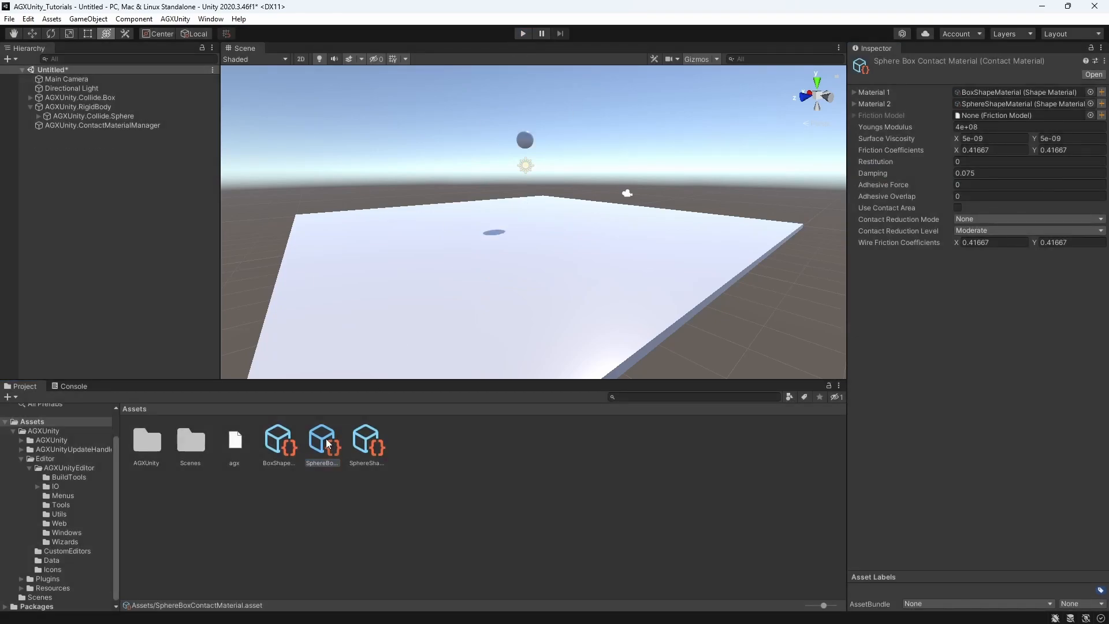
pyautogui.click(969, 162)
pyautogui.doubleClick(964, 161)
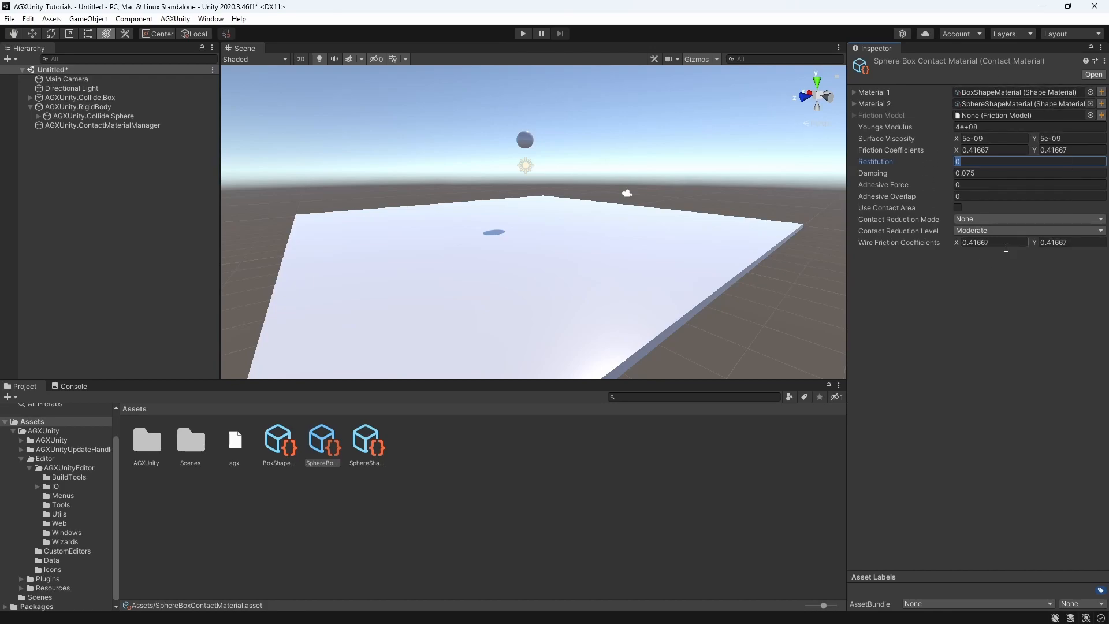
# Run the simulation, override the sphere rigid body's mass with 1 while it falls, and stop the run
pyautogui.click(91, 107)
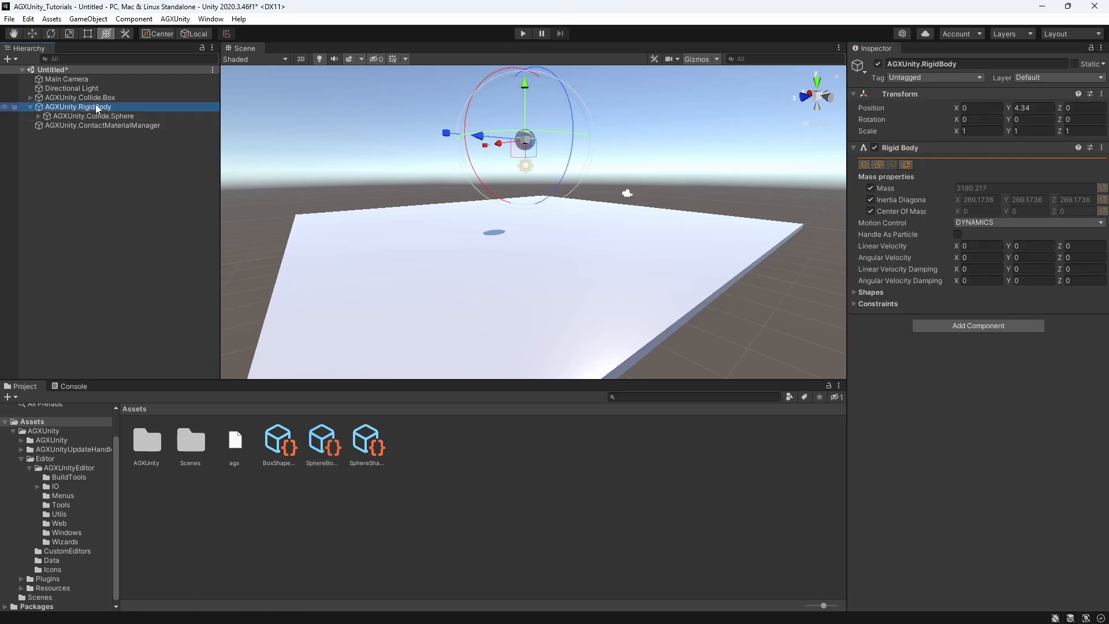
pyautogui.click(522, 33)
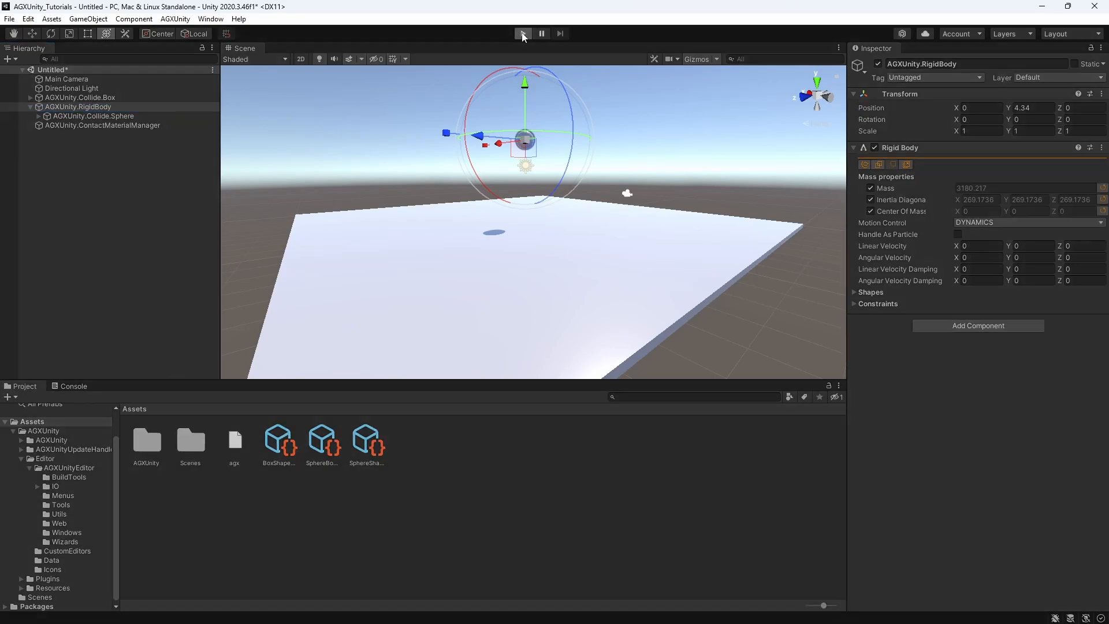
pyautogui.click(871, 188)
pyautogui.click(969, 188)
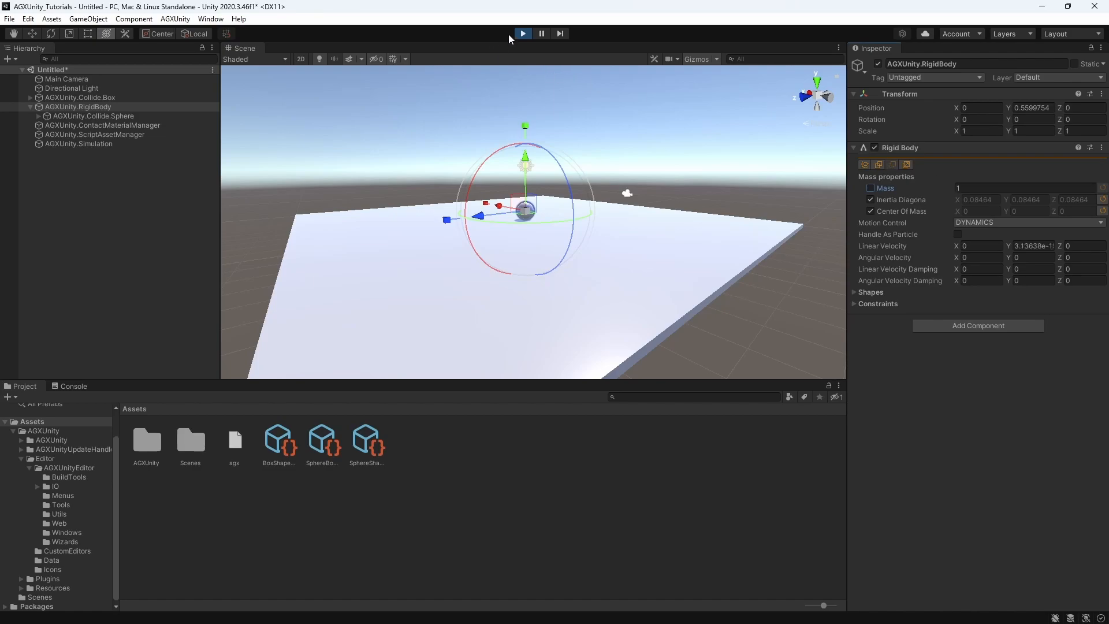
pyautogui.click(524, 35)
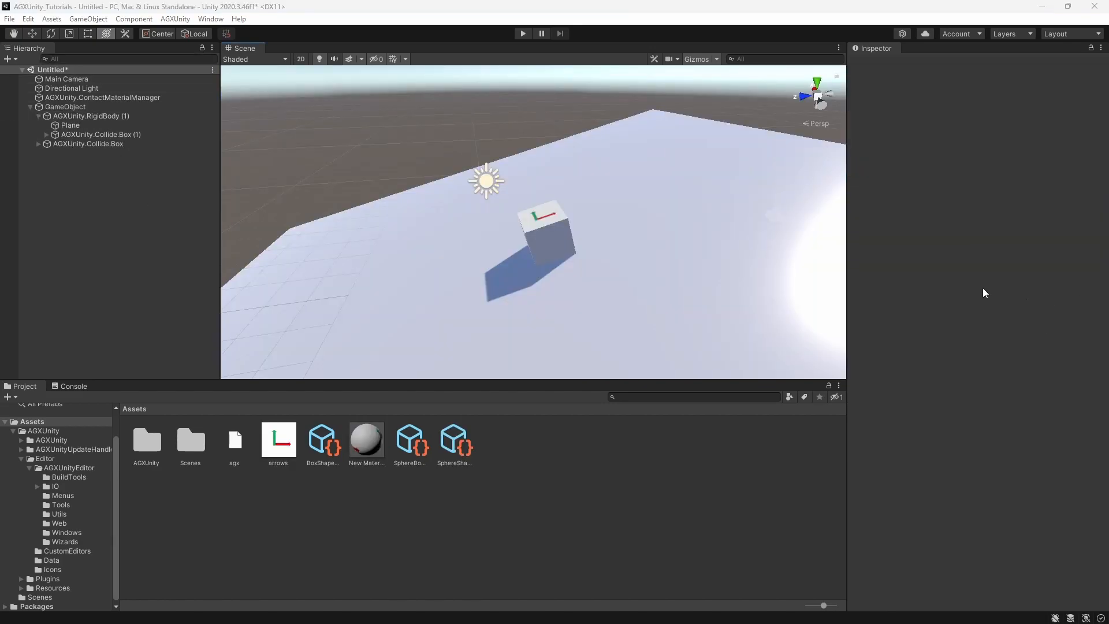
# Select the small box's rigid body and observe its behaviour on the large box in a short simulation run
pyautogui.moveTo(485, 241)
pyautogui.keyDown('alt'); pyautogui.mouseDown()
pyautogui.moveTo(518, 258)
pyautogui.moveTo(543, 242)
pyautogui.moveTo(535, 255)
pyautogui.moveTo(568, 259)
pyautogui.moveTo(520, 258)
pyautogui.moveTo(485, 240)
pyautogui.mouseUp(); pyautogui.keyUp('alt')
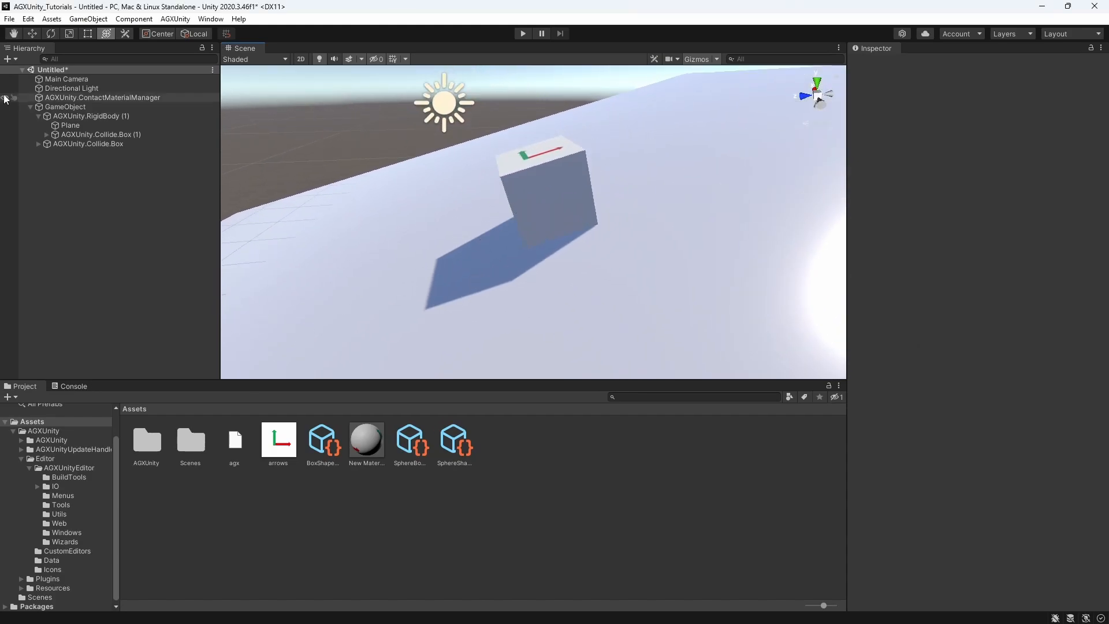
pyautogui.click(54, 115)
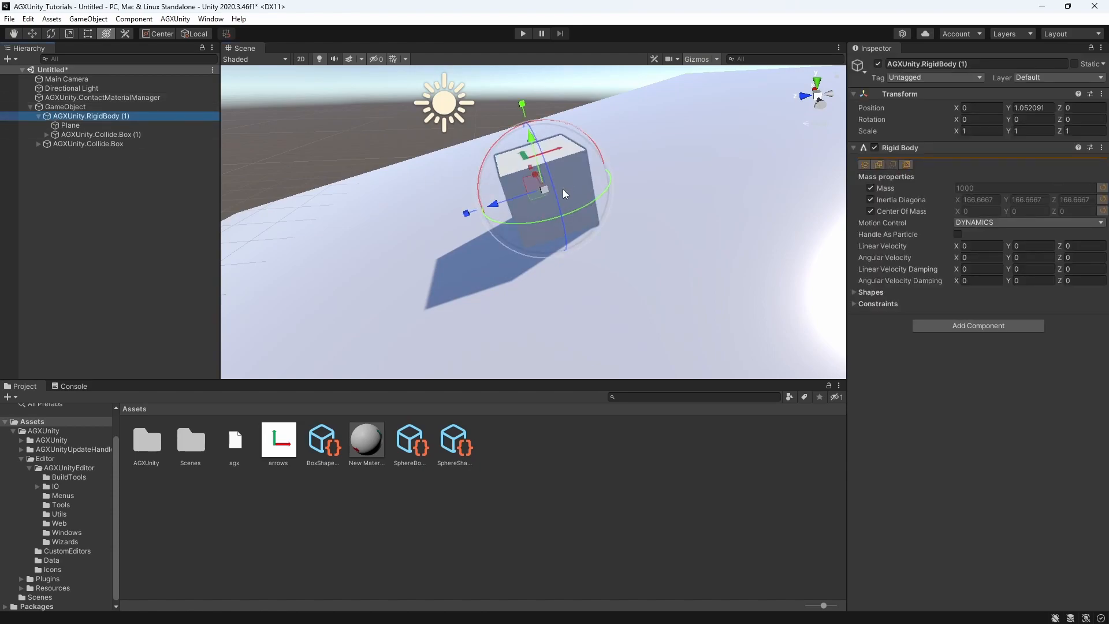
pyautogui.scroll(-4, 564, 184)
pyautogui.moveTo(622, 240)
pyautogui.mouseDown(button='middle')
pyautogui.moveTo(605, 240)
pyautogui.moveTo(601, 215)
pyautogui.moveTo(620, 238)
pyautogui.mouseUp(button='middle')
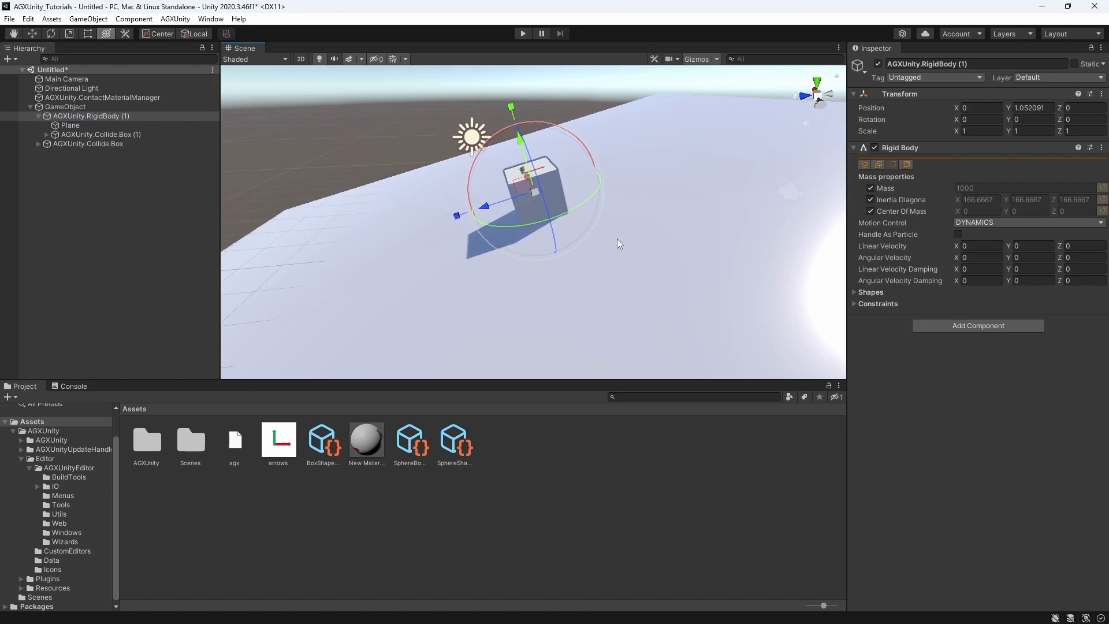
pyautogui.click(523, 33)
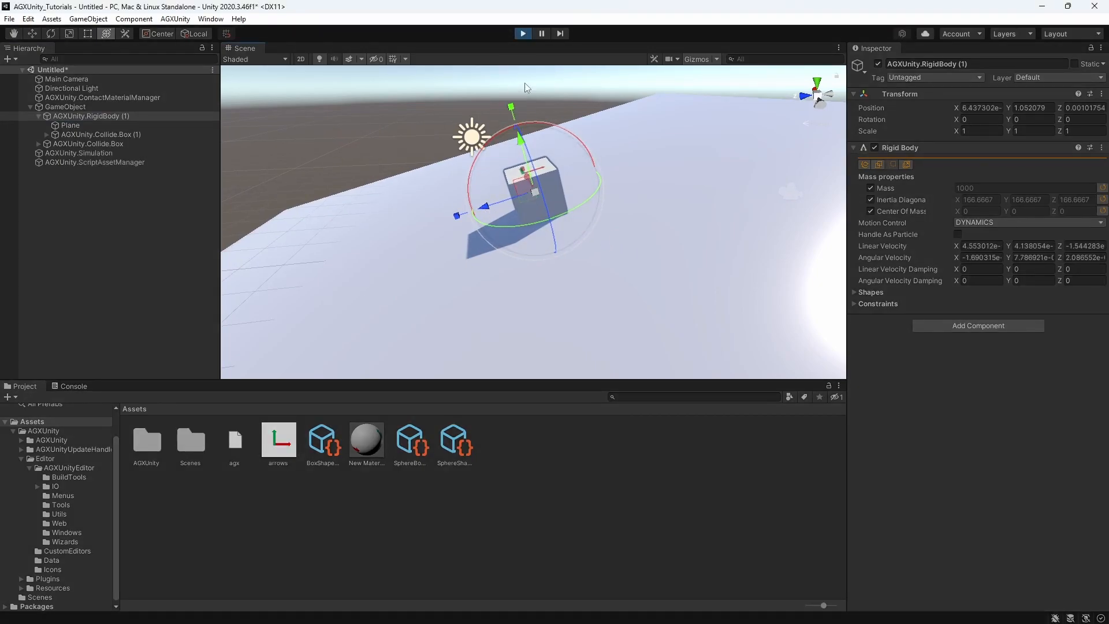
pyautogui.click(523, 33)
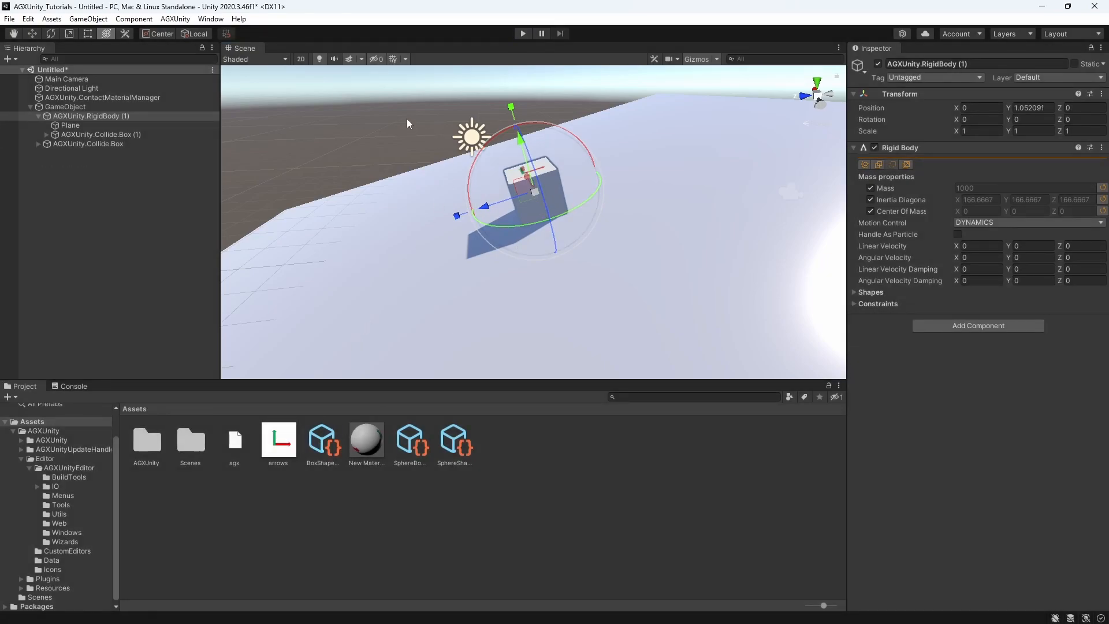
# Check the shape material assigned to the large ground box and to the small box
pyautogui.moveTo(322, 441); pyautogui.dragTo(962, 213)
pyautogui.click(712, 233)
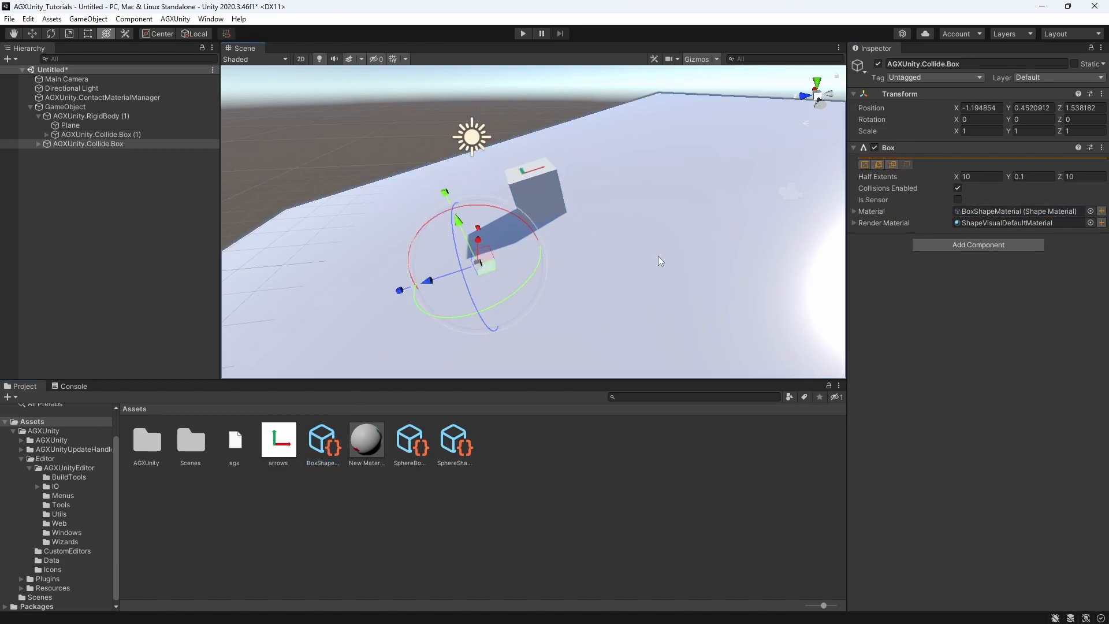
pyautogui.click(546, 181)
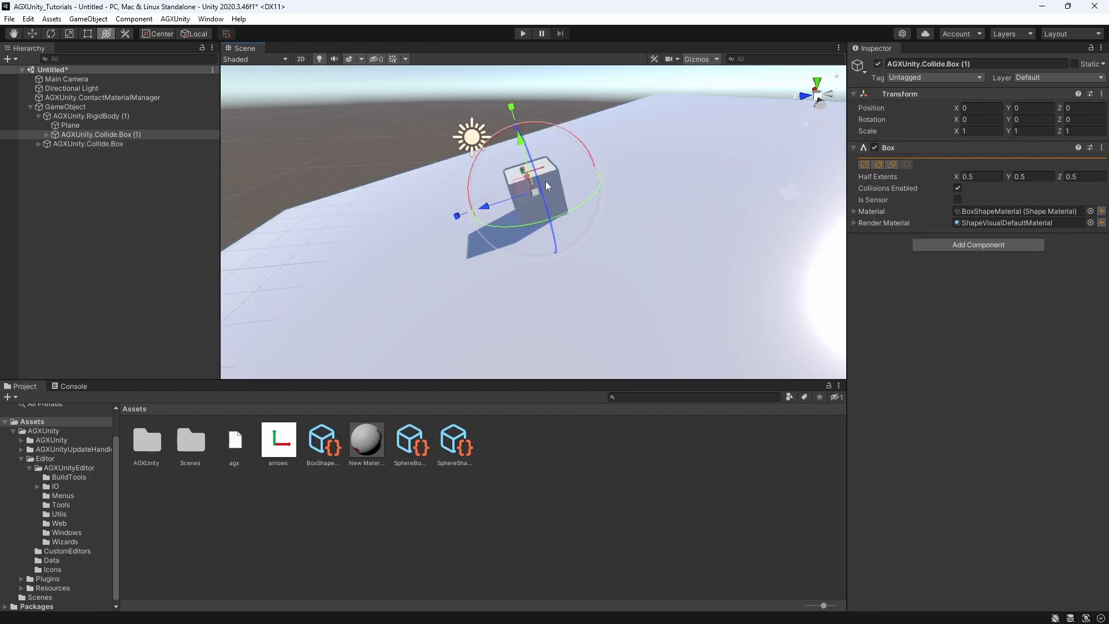
# Create an AGXUnity contact material asset named BoxBoxContactMaterial in the Assets folder
pyautogui.rightClick(563, 445)
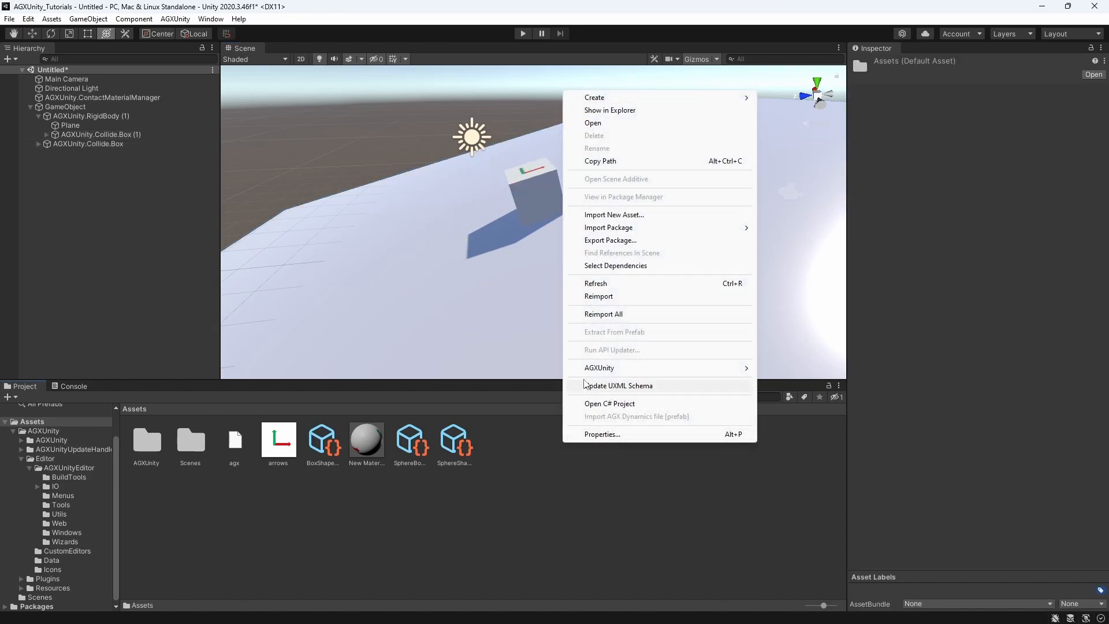
pyautogui.moveTo(722, 368)
pyautogui.click(797, 398)
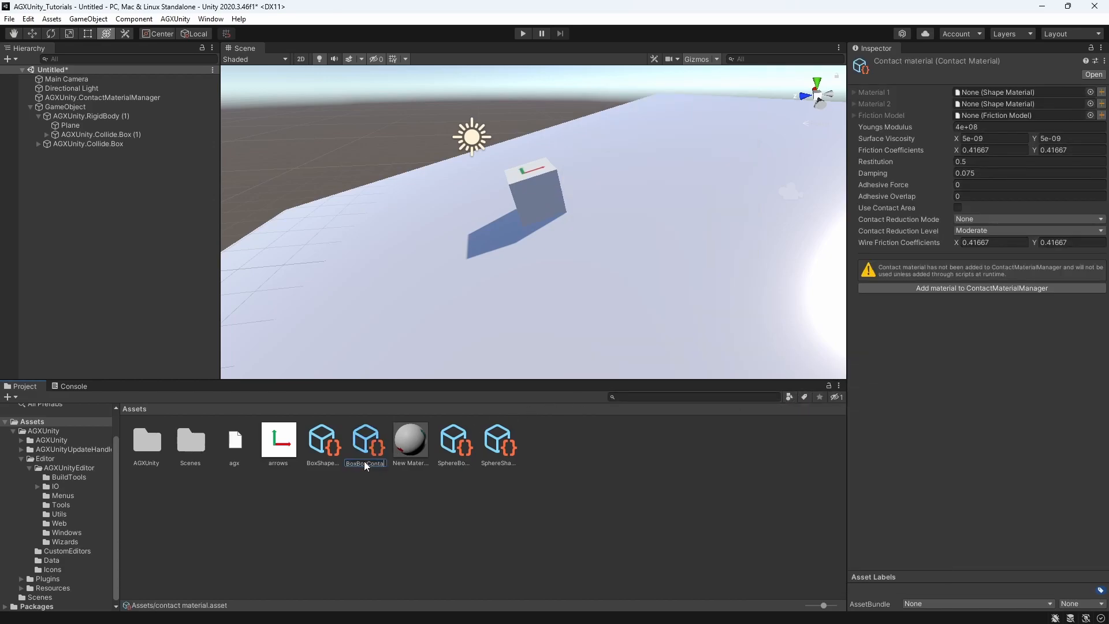
pyautogui.write('BoxBoxContactMaterial')
pyautogui.press('Return')
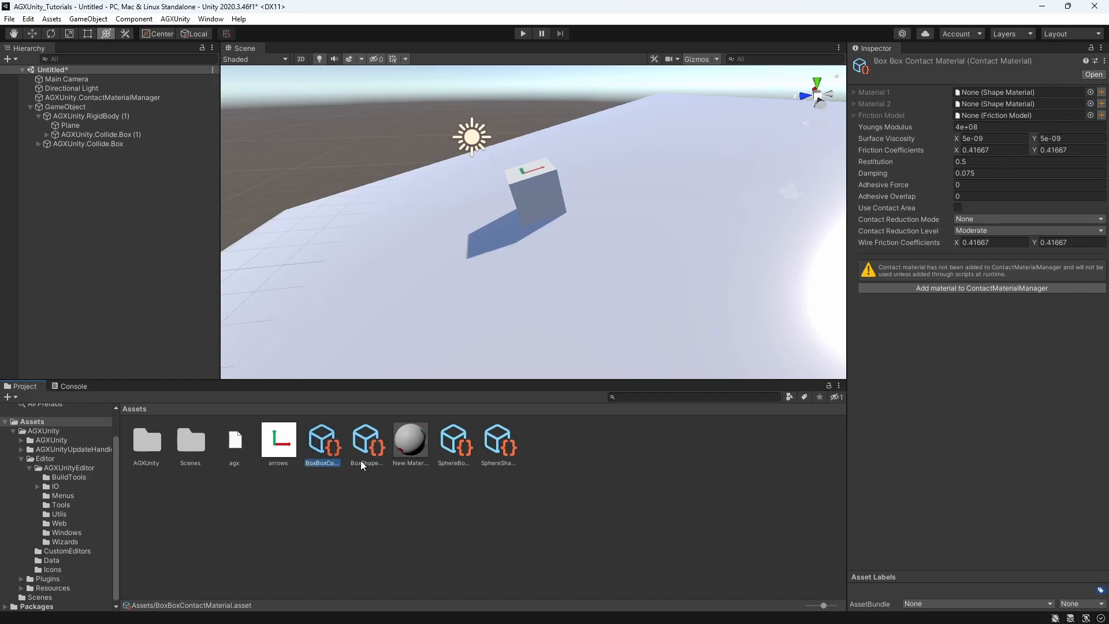
# Assign BoxShapeMaterial as Material 1 and Material 2 of BoxBoxContactMaterial and add it to the ContactMaterialManager
pyautogui.moveTo(366, 446); pyautogui.dragTo(989, 92)
pyautogui.moveTo(369, 443); pyautogui.dragTo(1017, 106)
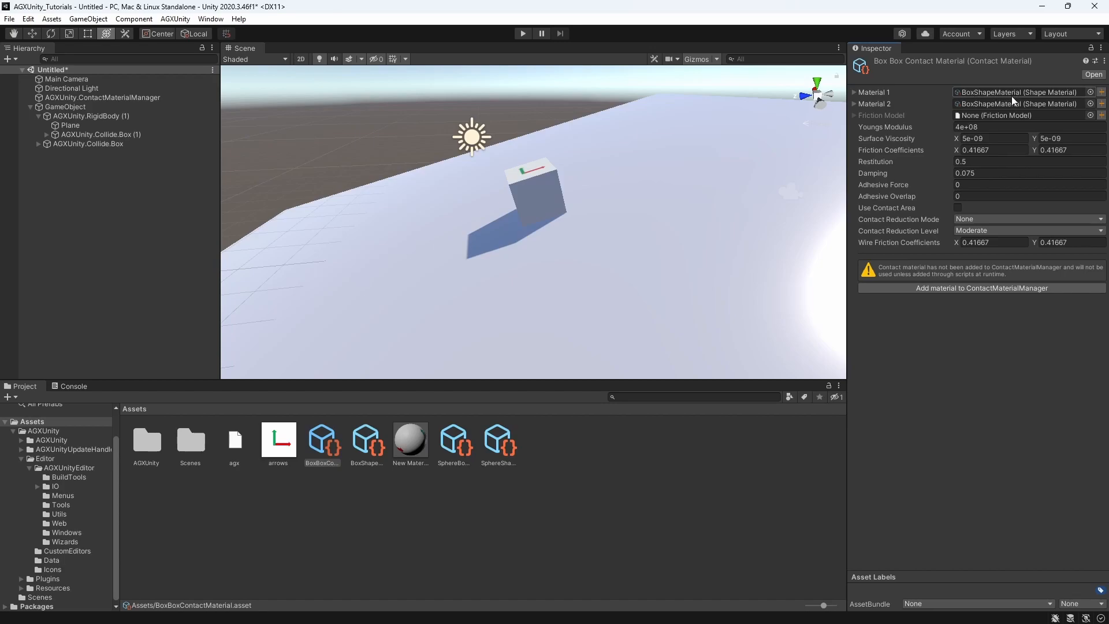
pyautogui.click(990, 289)
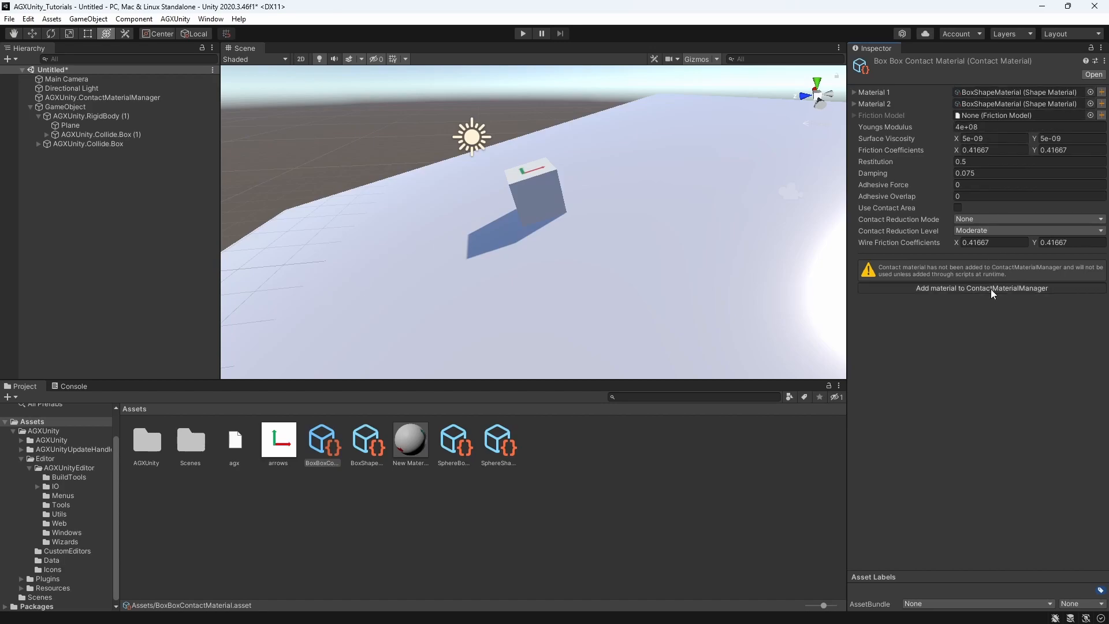
# Expand BoxBoxContactMaterial in the ContactMaterialManager and start the simulation with the small box's arrow markings in view
pyautogui.click(116, 98)
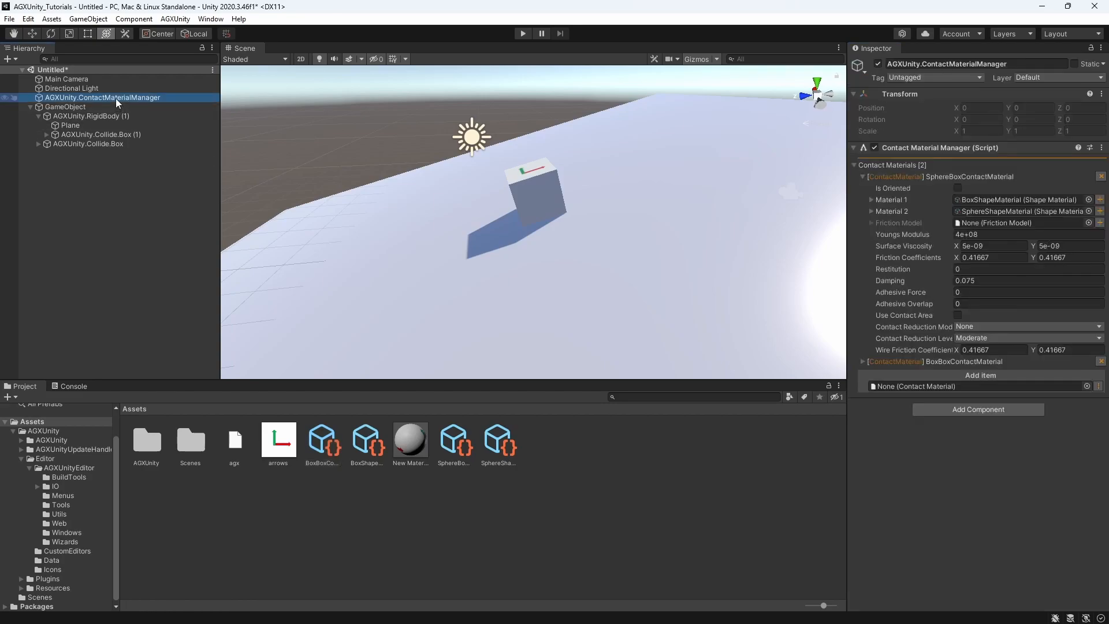
pyautogui.click(862, 361)
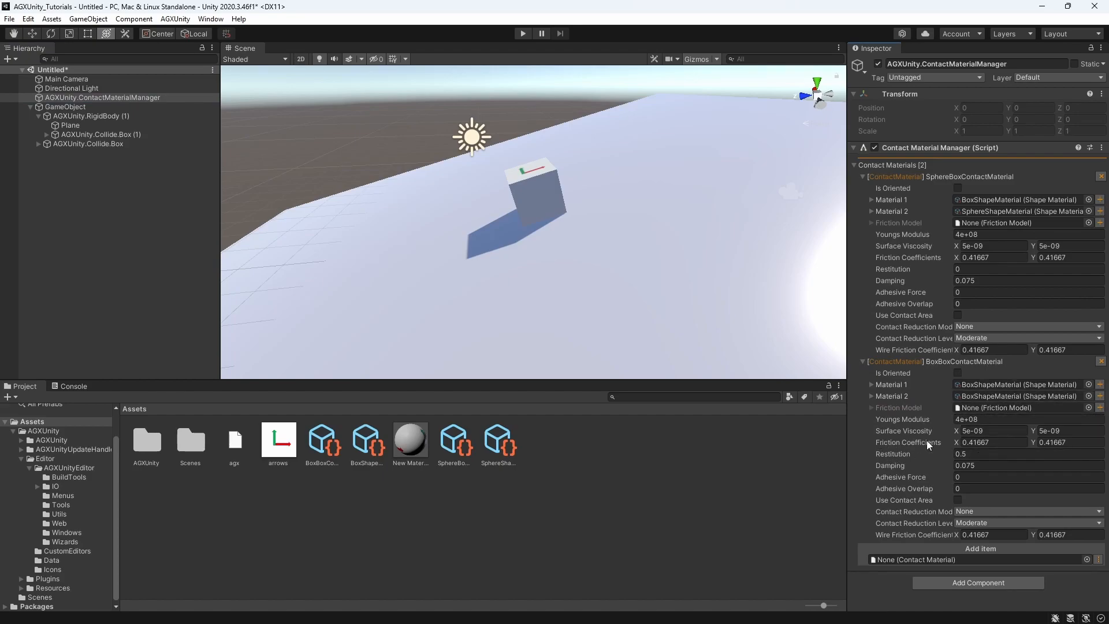
pyautogui.click(1080, 442)
pyautogui.click(524, 33)
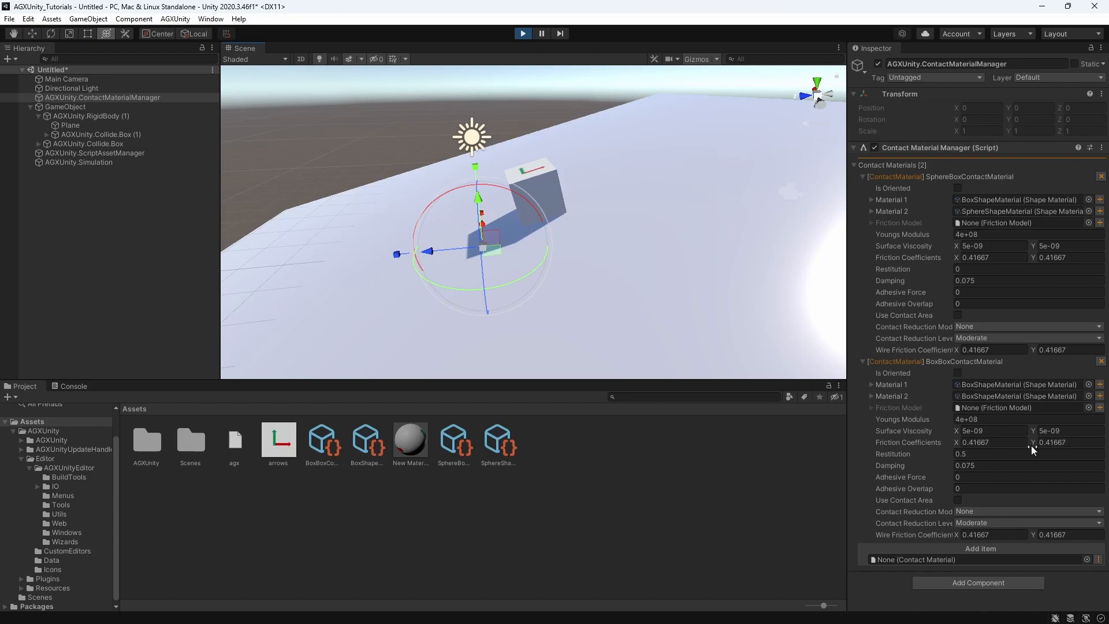
pyautogui.moveTo(505, 152); pyautogui.dragTo(530, 268, button='middle')
pyautogui.scroll(4, 575, 313)
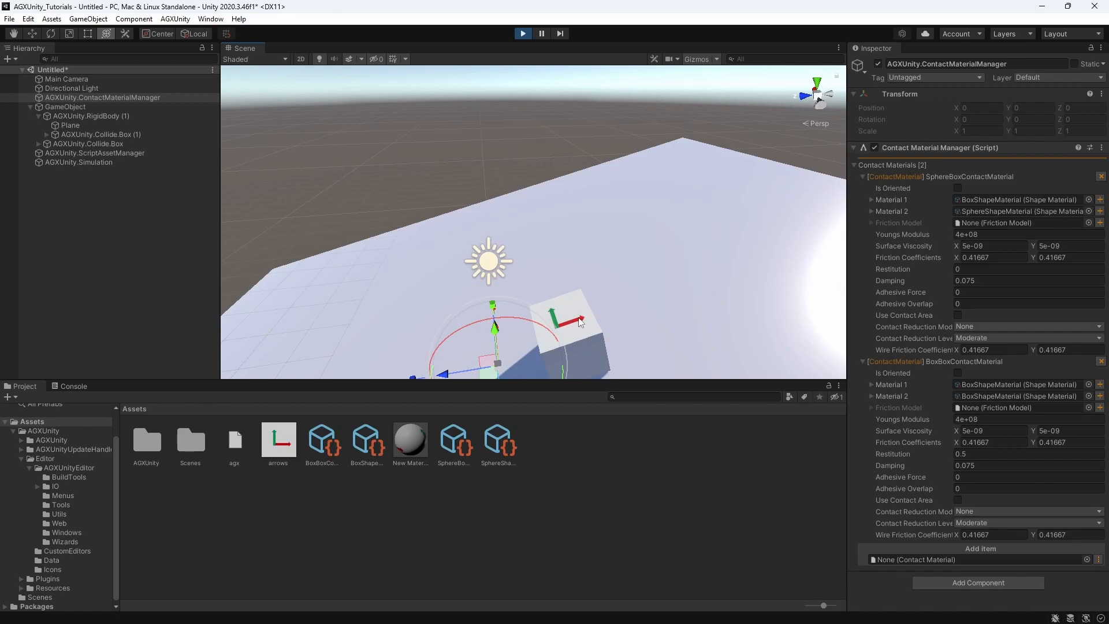
pyautogui.moveTo(552, 327); pyautogui.dragTo(550, 307, button='middle')
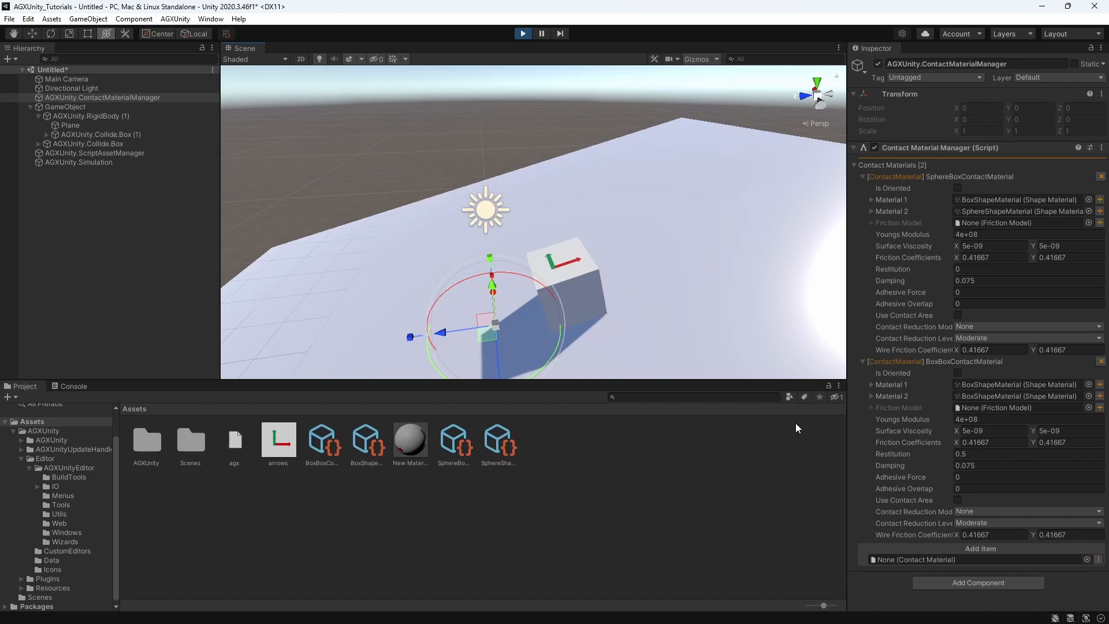
# Set BoxBoxContactMaterial's friction coefficients to X 0 and Y 1 while the simulation runs
pyautogui.click(991, 442)
pyautogui.write('0')
pyautogui.click(1074, 442)
pyautogui.write('1')
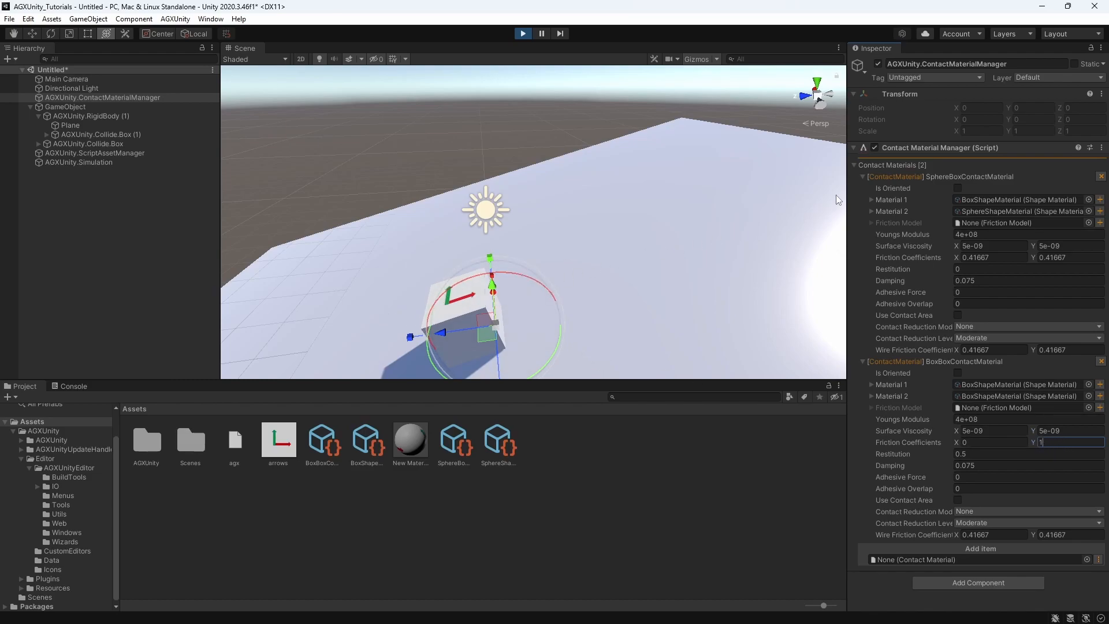
# Set BoxBoxContactMaterial's X friction coefficient to 1 during the running simulation and view the small box up close
pyautogui.click(970, 442)
pyautogui.write('1')
pyautogui.scroll(-5, 628, 219)
pyautogui.moveTo(626, 220); pyautogui.dragTo(667, 210, button='middle')
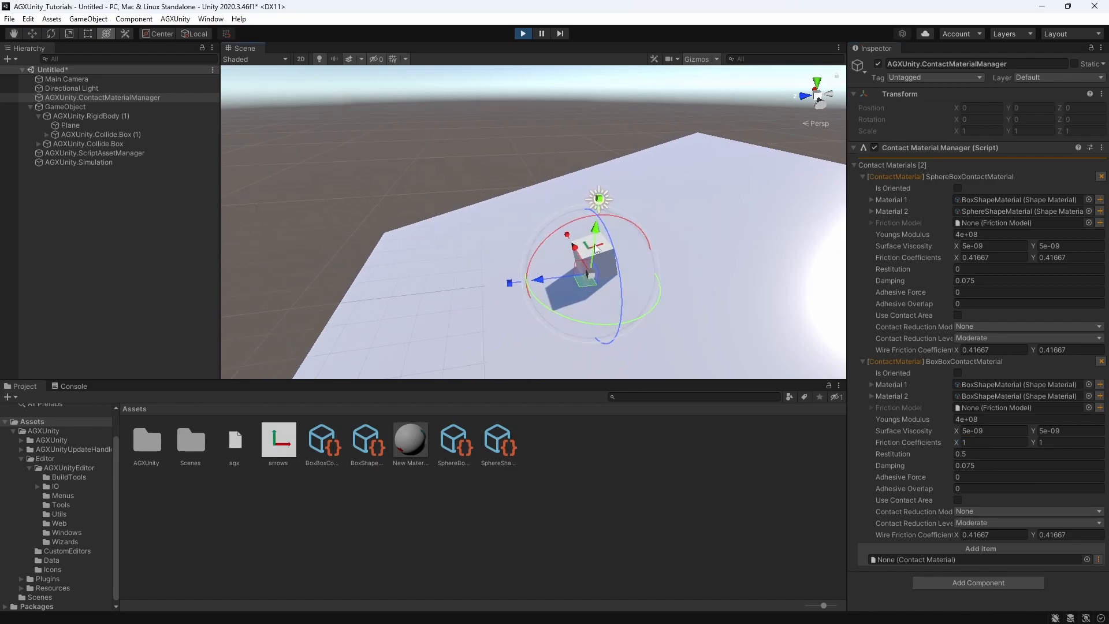
pyautogui.scroll(3, 601, 265)
pyautogui.moveTo(601, 269); pyautogui.dragTo(577, 266, button='middle')
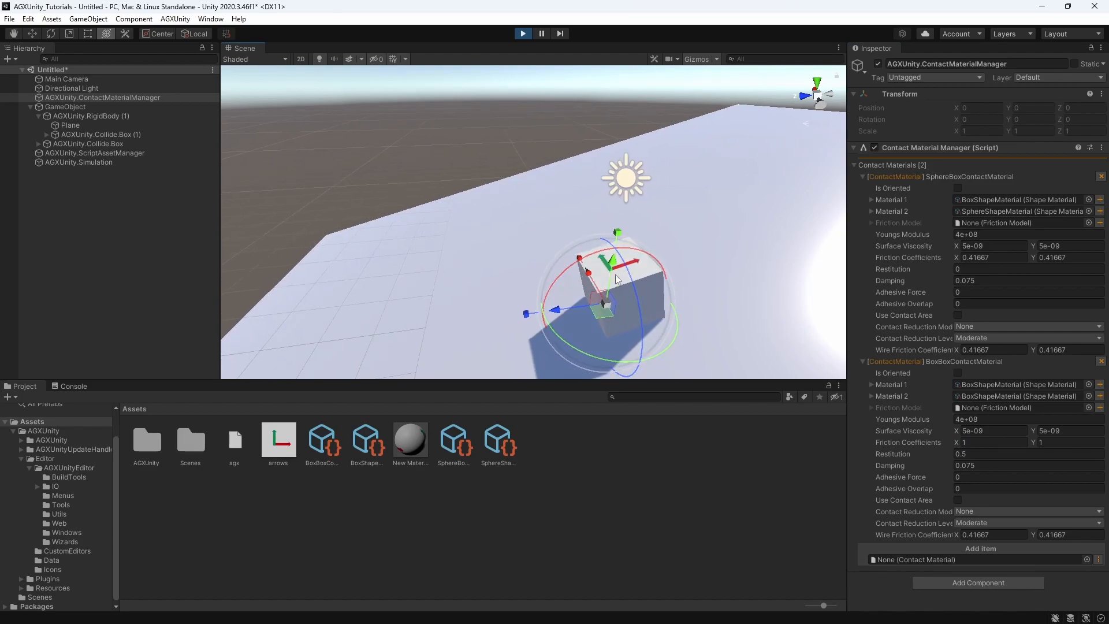
pyautogui.moveTo(634, 269); pyautogui.dragTo(600, 294, button='middle')
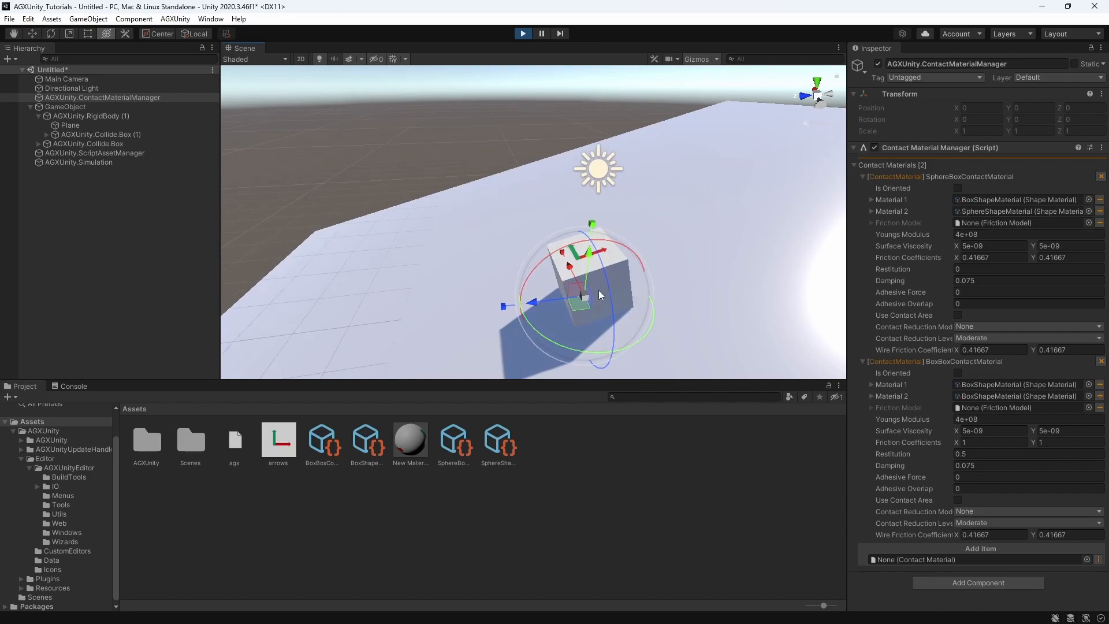
# Stop the simulation and rotate the small box's rigid body to about -27.3° around the Y axis
pyautogui.click(63, 116)
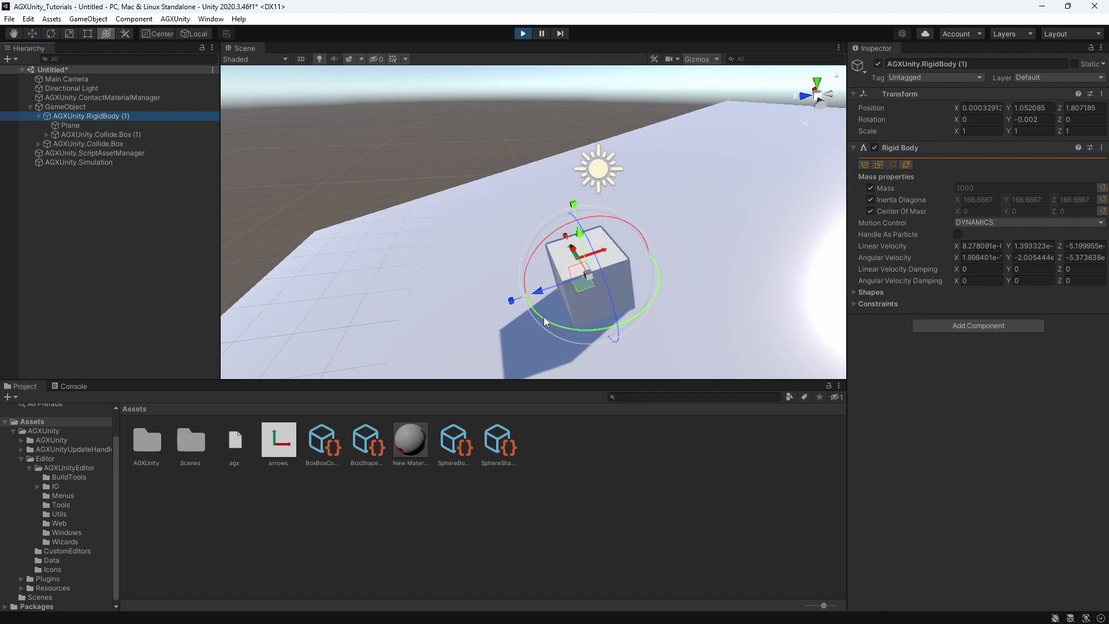
pyautogui.moveTo(545, 320); pyautogui.dragTo(547, 321)
pyautogui.click(522, 35)
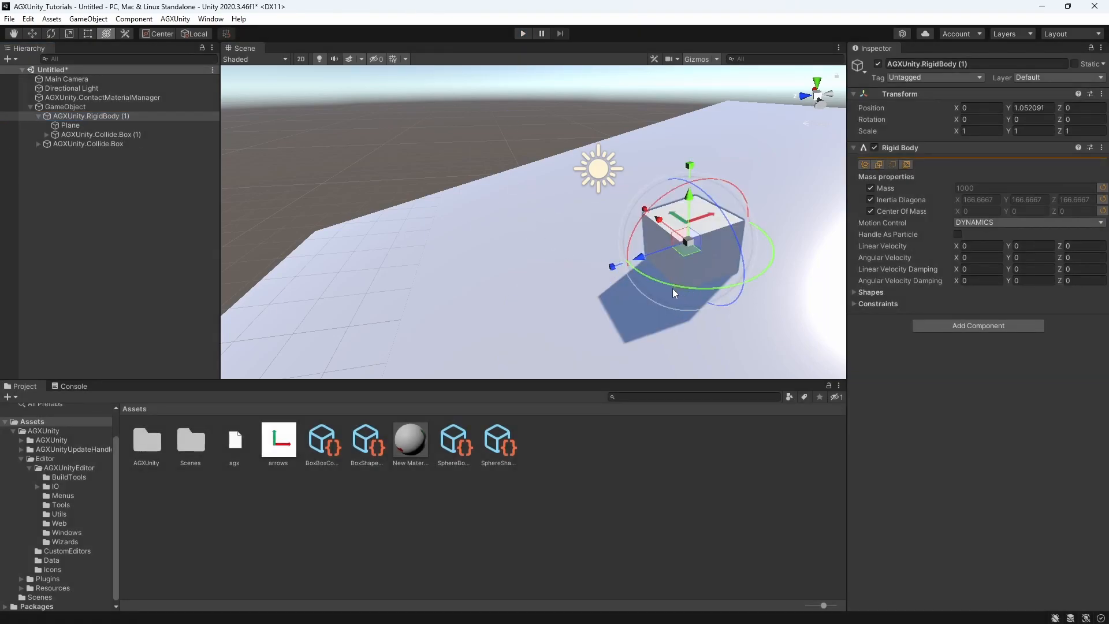
pyautogui.moveTo(671, 286); pyautogui.dragTo(746, 286)
pyautogui.moveTo(742, 280); pyautogui.dragTo(644, 261, button='middle')
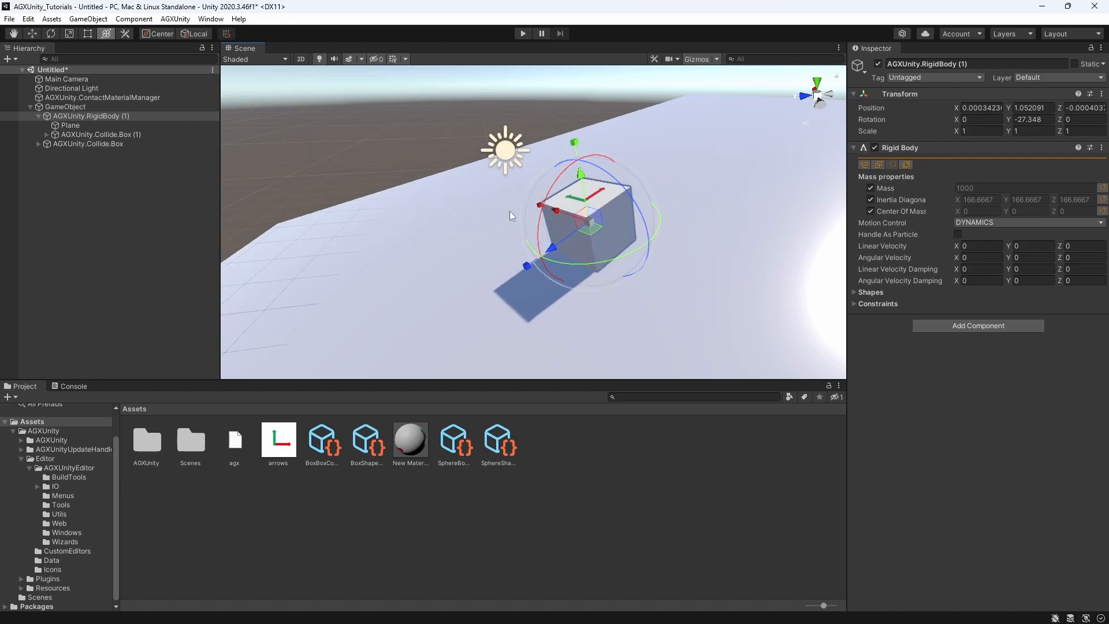
pyautogui.scroll(-5, 492, 207)
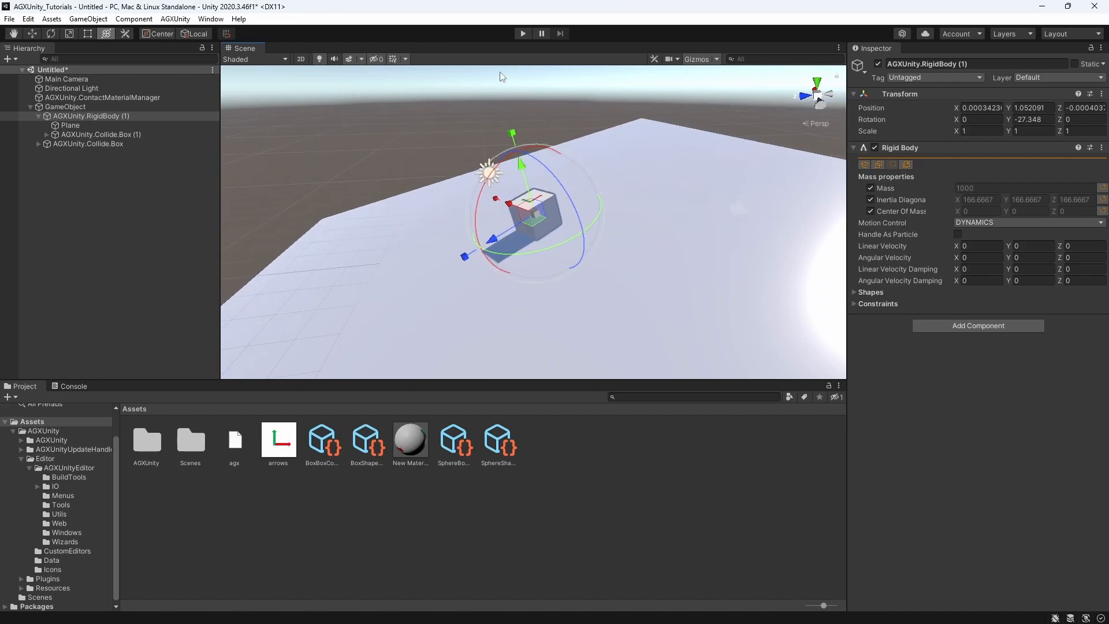
# Test the rotated box in a simulation run with BoxBoxContactMaterial's Y friction at 0, then restore it to 1 and stop
pyautogui.click(135, 97)
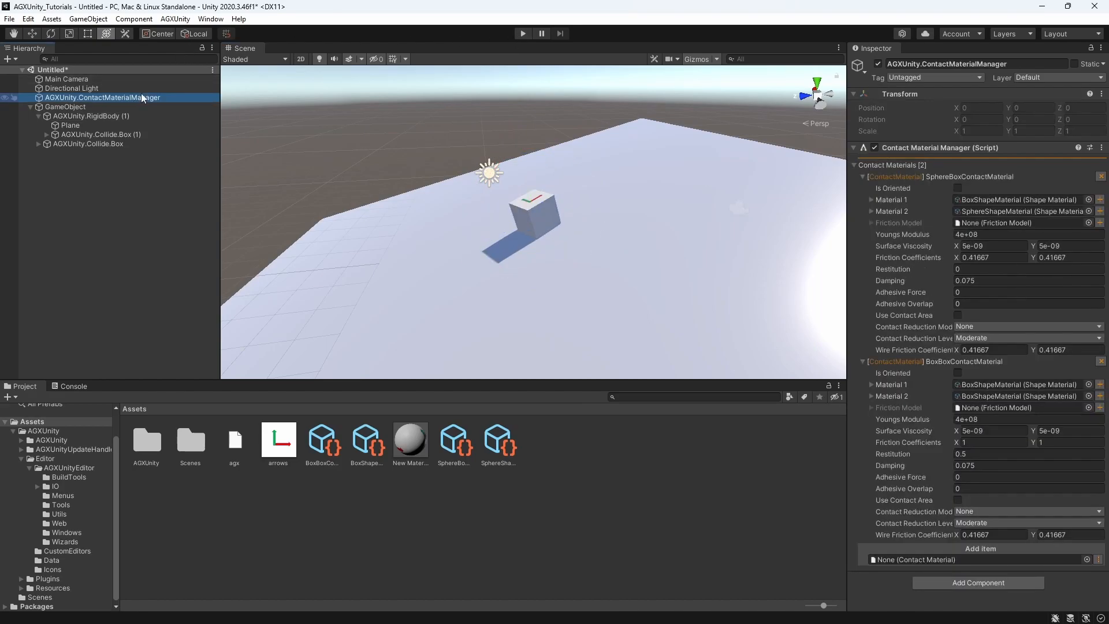
pyautogui.click(521, 34)
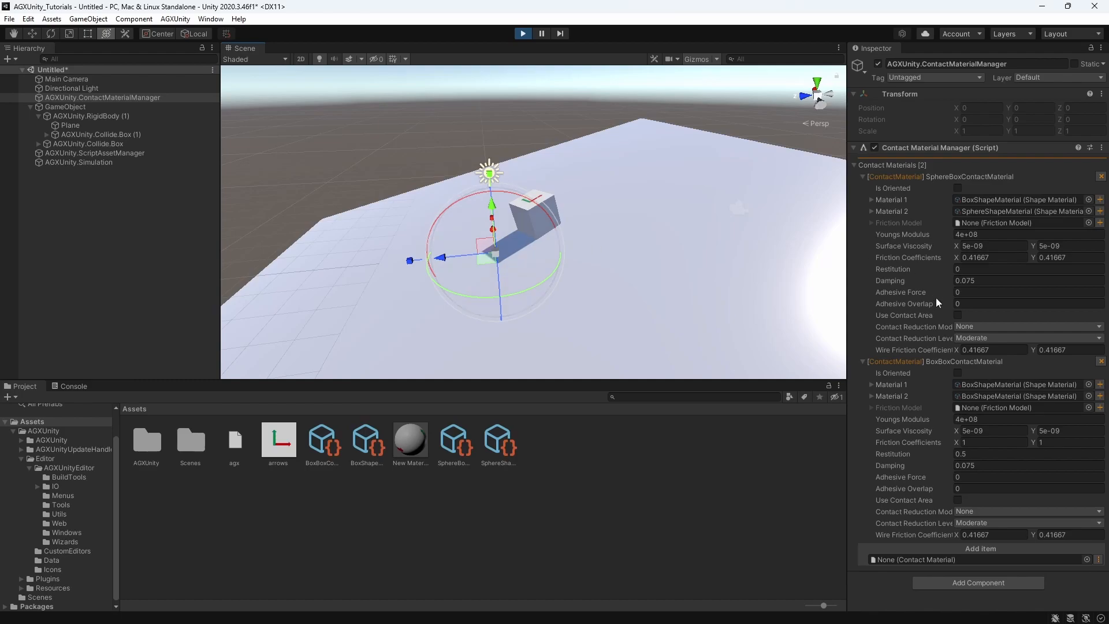
pyautogui.click(1048, 442)
pyautogui.write('0')
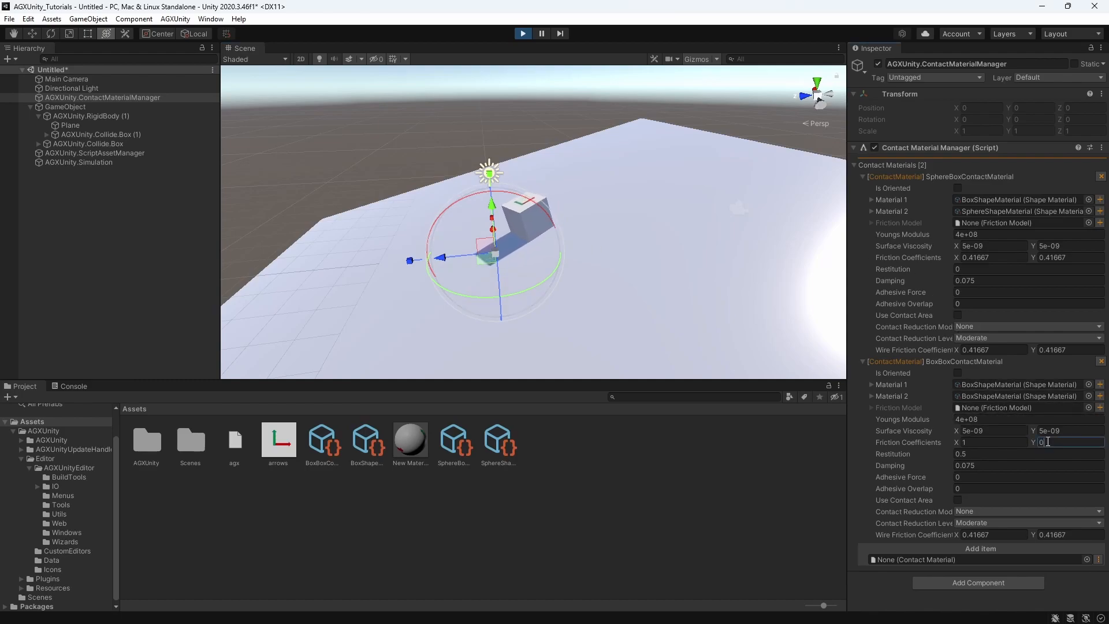
pyautogui.press('BackSpace')
pyautogui.write('1')
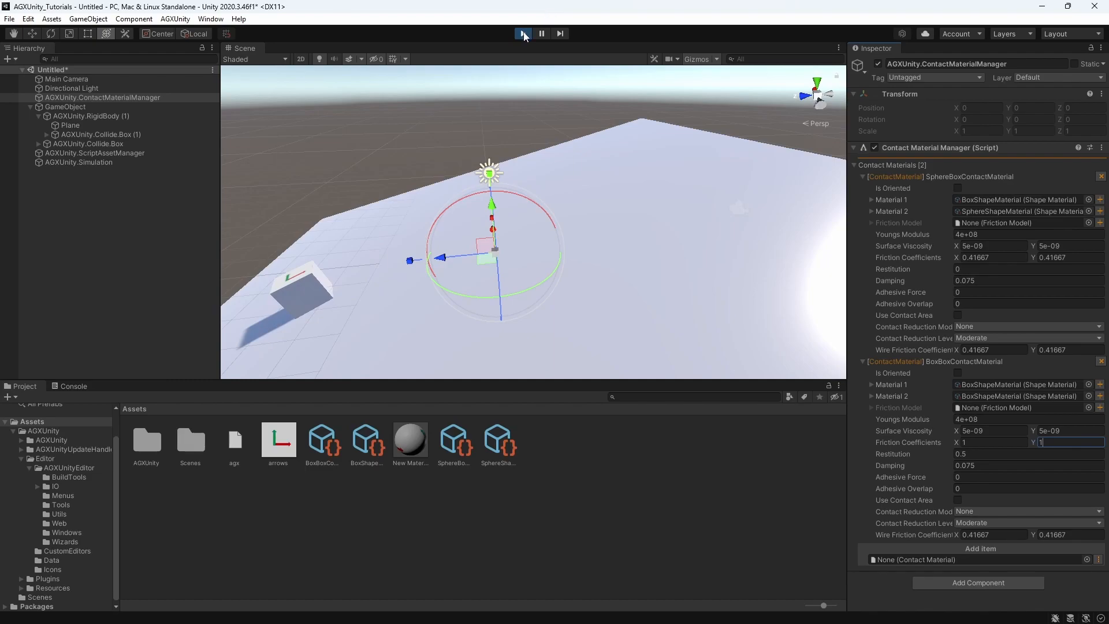
pyautogui.click(523, 33)
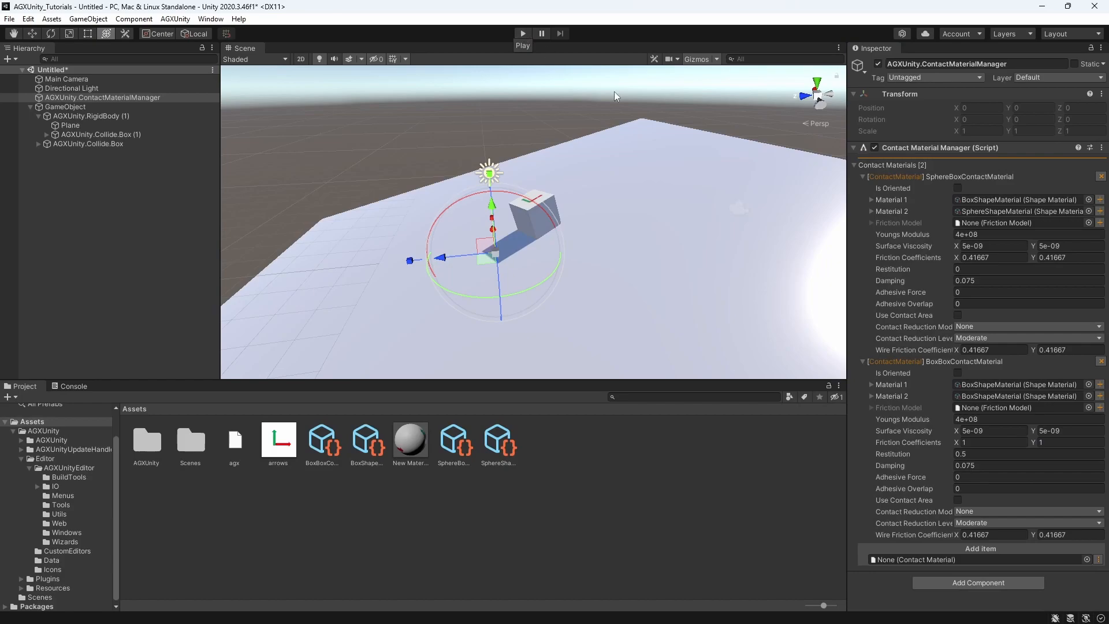
# Make BoxBoxContactMaterial oriented, with AGXUnity.RigidBody (1) as the reference object and X as the primary direction
pyautogui.click(958, 373)
pyautogui.click(958, 373)
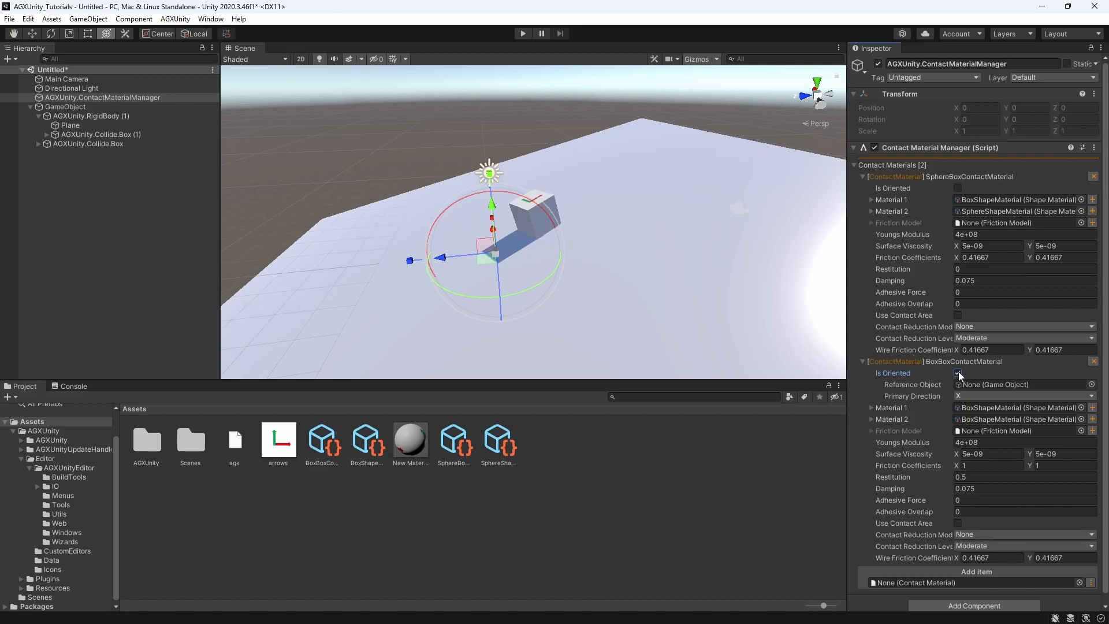
pyautogui.moveTo(102, 114); pyautogui.dragTo(979, 384)
pyautogui.scroll(-1, 980, 386)
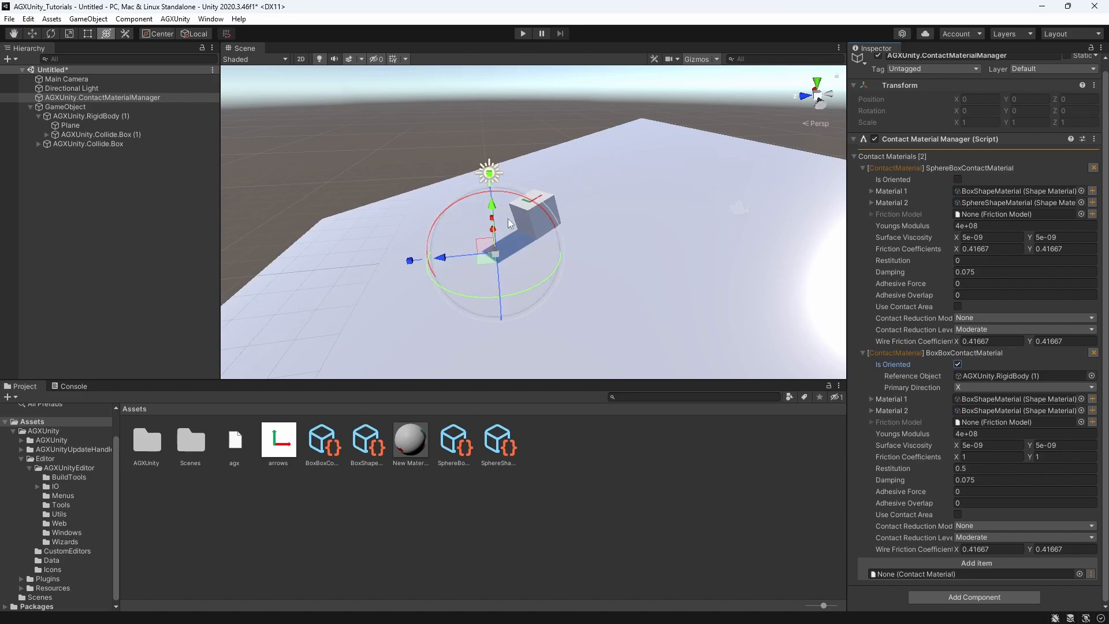
pyautogui.click(972, 386)
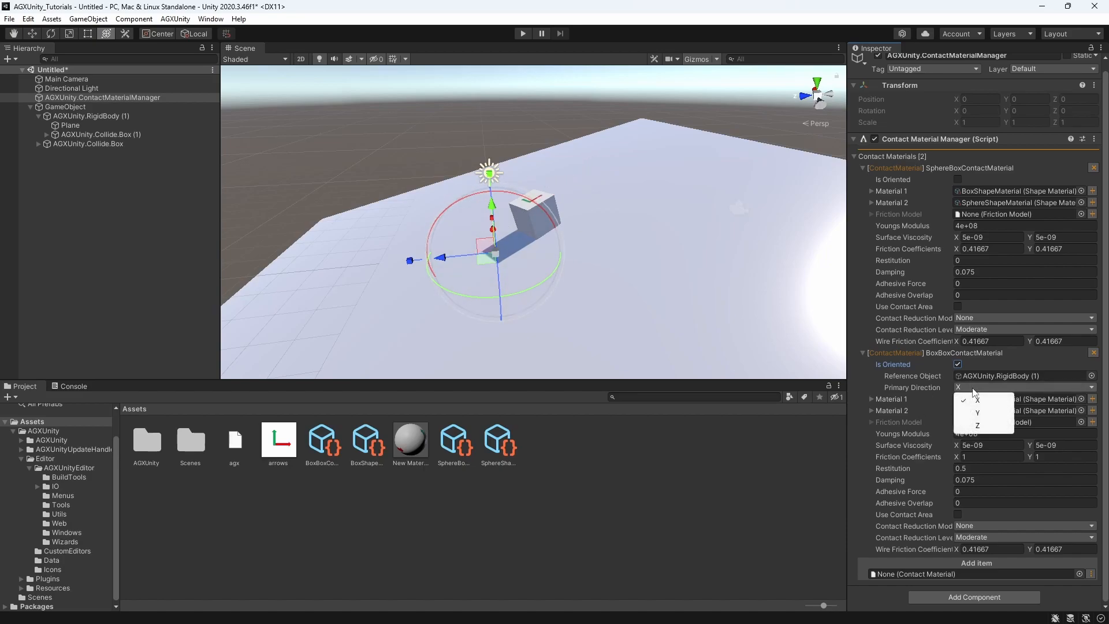
pyautogui.click(972, 387)
pyautogui.click(972, 386)
pyautogui.click(792, 471)
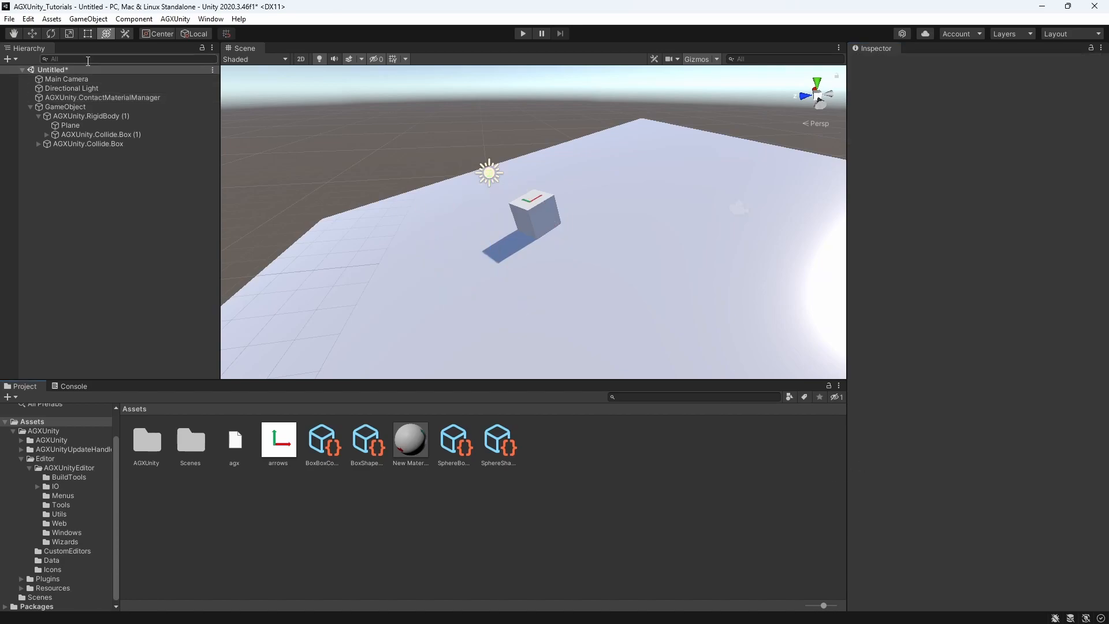
pyautogui.click(103, 97)
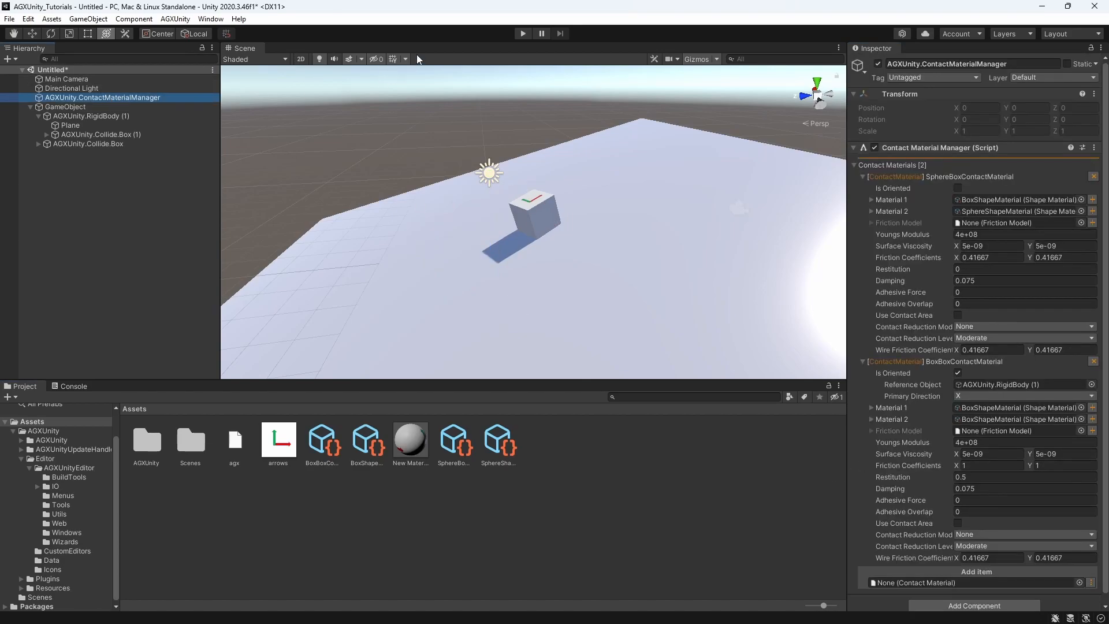
# Create a new friction model asset under the suggested name for BoxBoxContactMaterial and clear the console
pyautogui.click(522, 33)
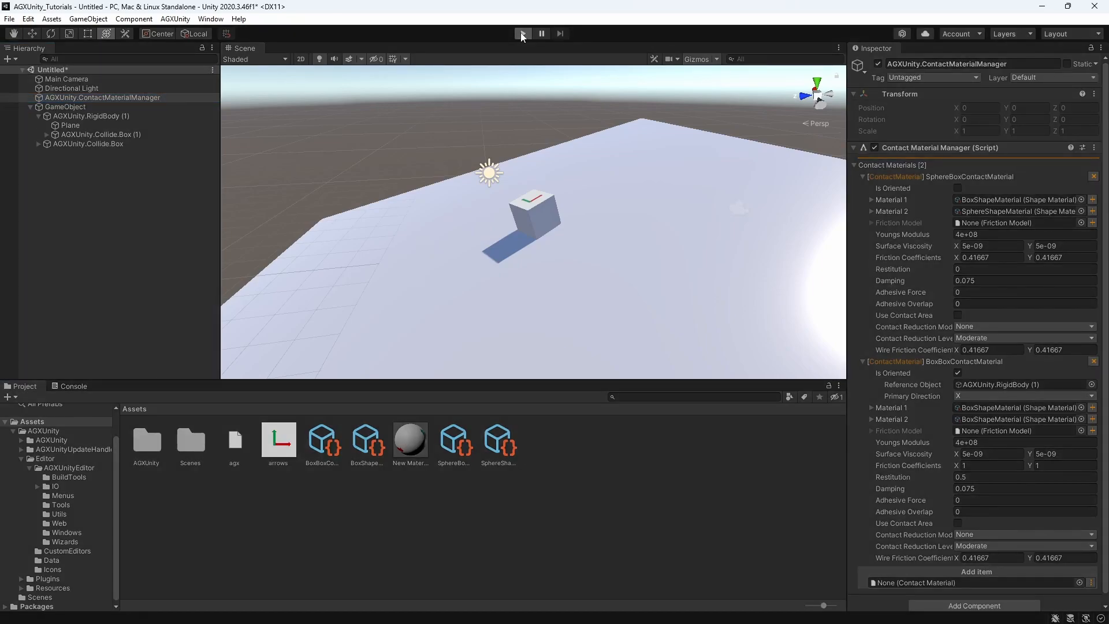
pyautogui.click(522, 34)
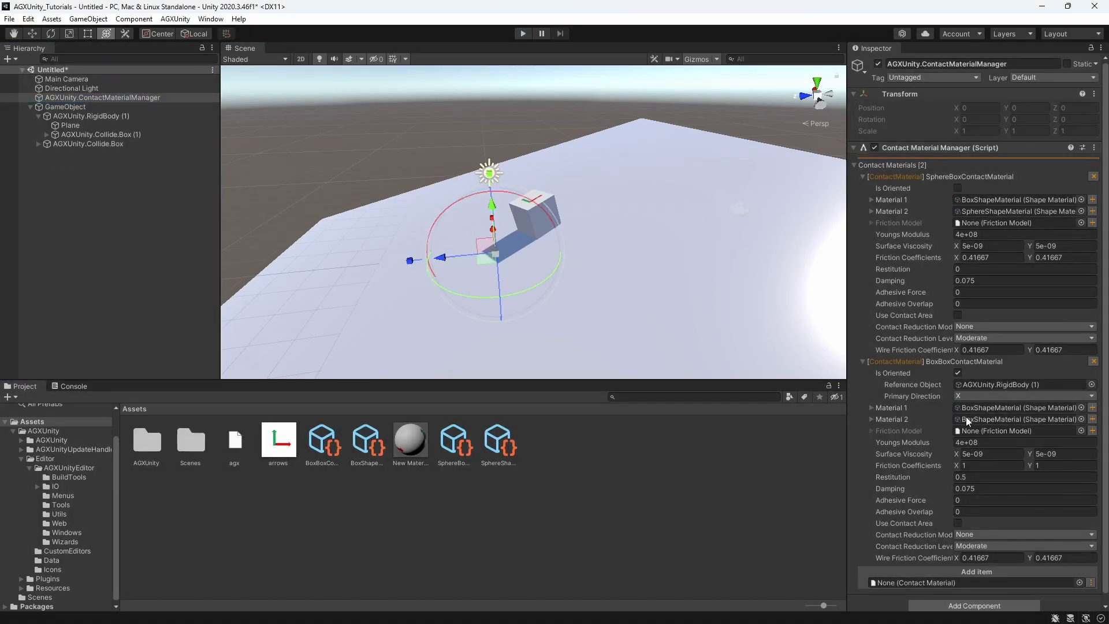
pyautogui.click(1092, 430)
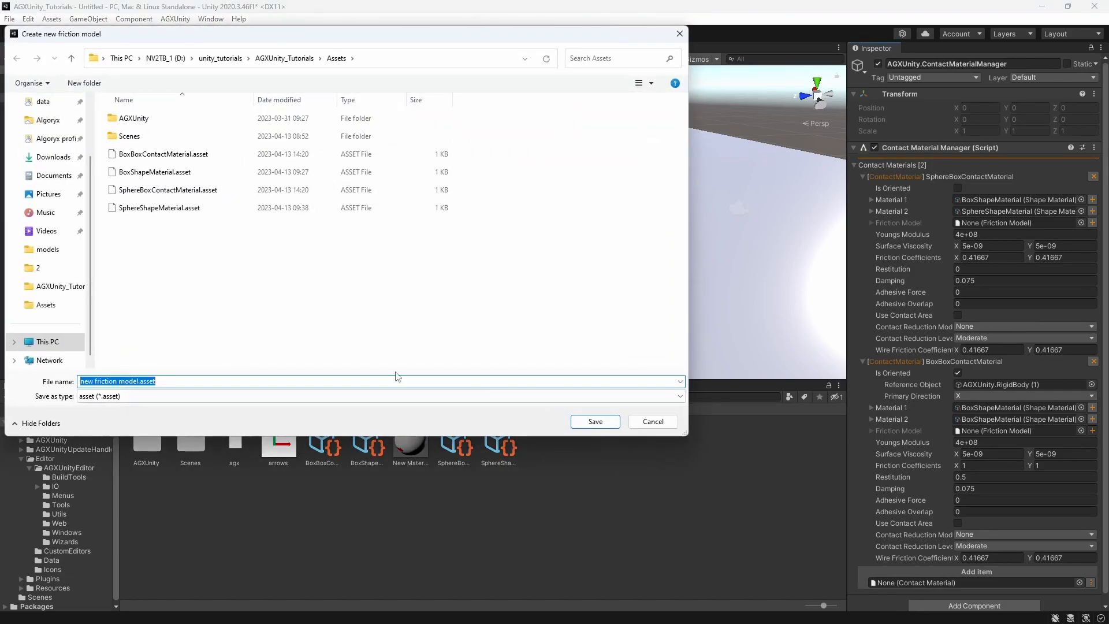
pyautogui.click(597, 423)
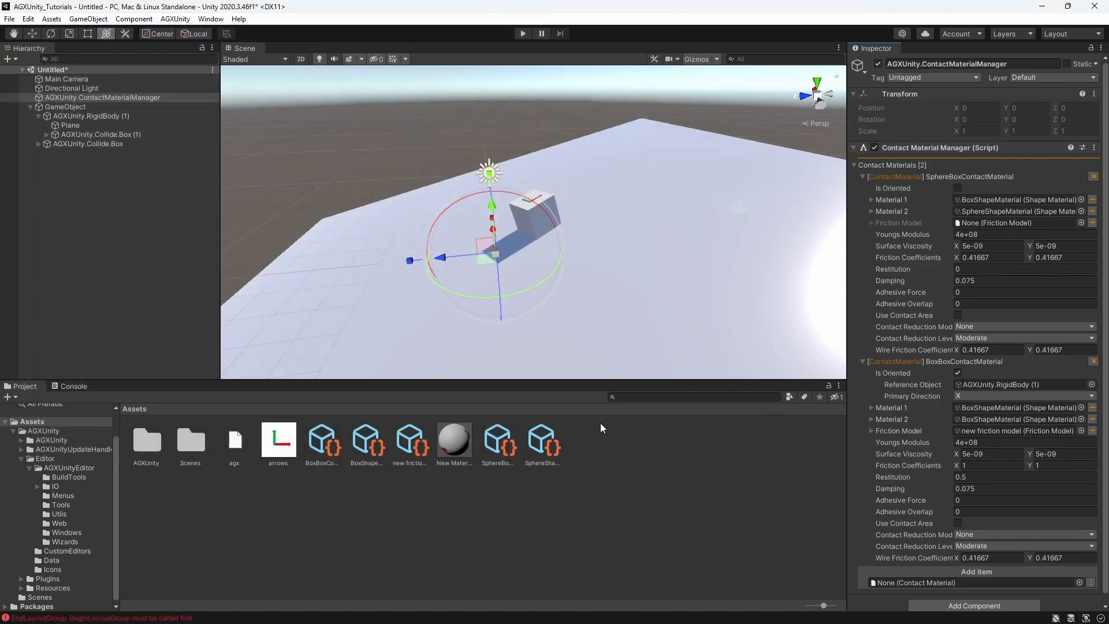
pyautogui.click(63, 386)
pyautogui.click(14, 397)
pyautogui.click(22, 385)
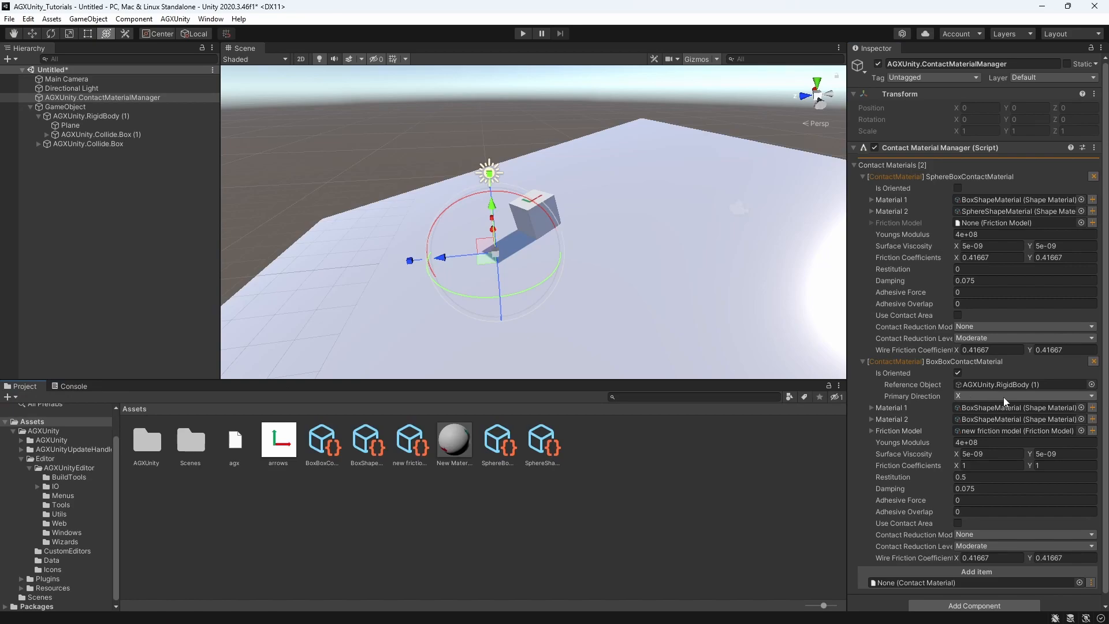
# Run the simulation, test BoxBoxContactMaterial with a Y friction coefficient of 0, and restore it to 1
pyautogui.click(525, 34)
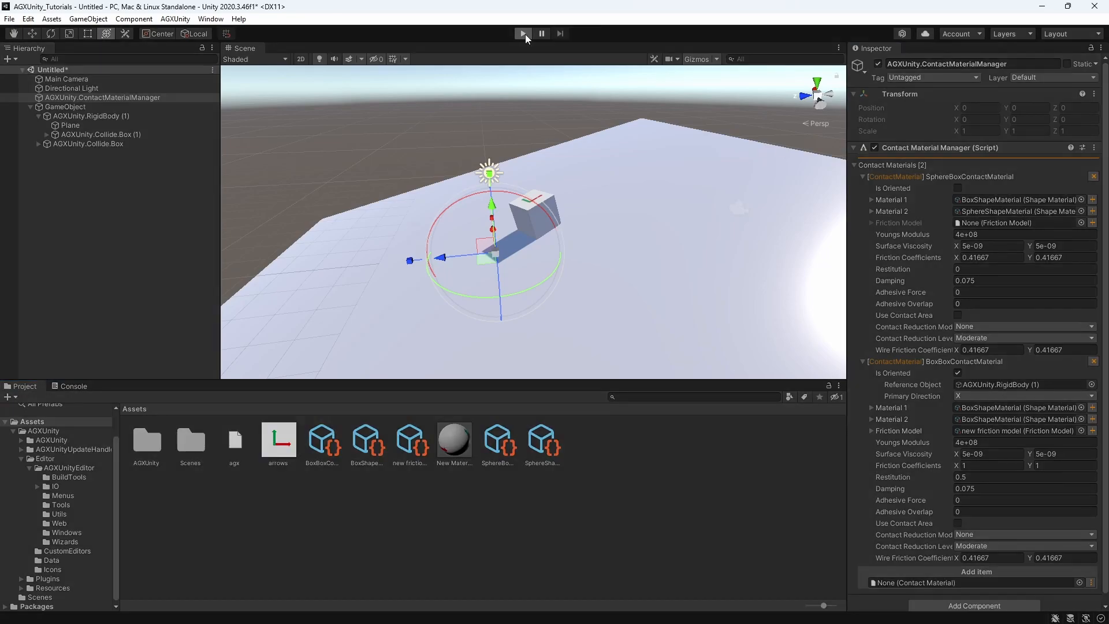
pyautogui.click(1051, 464)
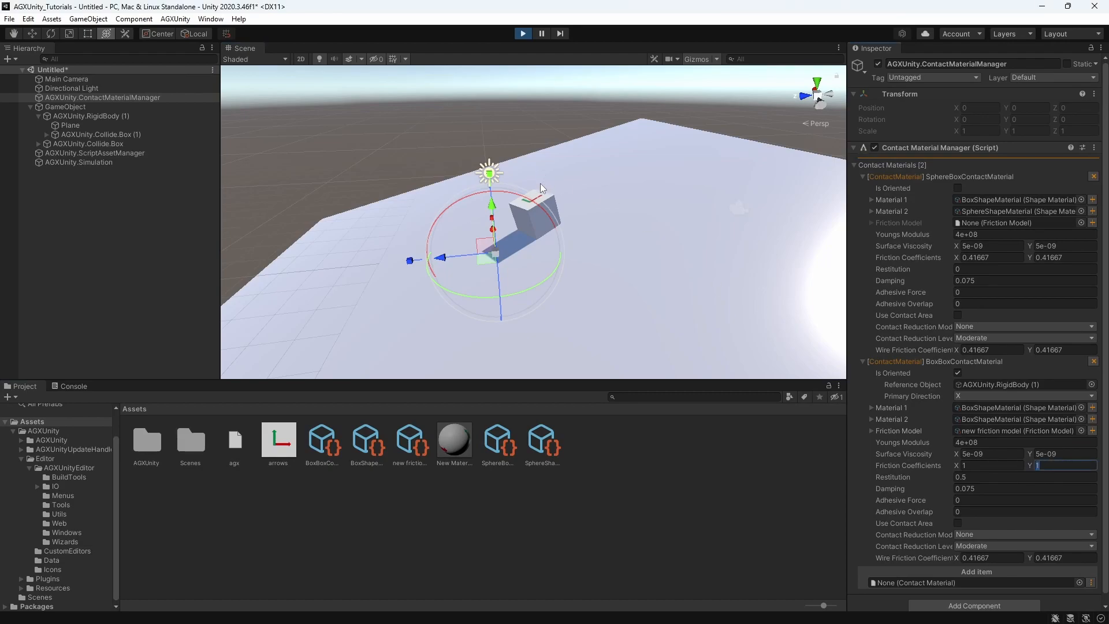
pyautogui.write('0')
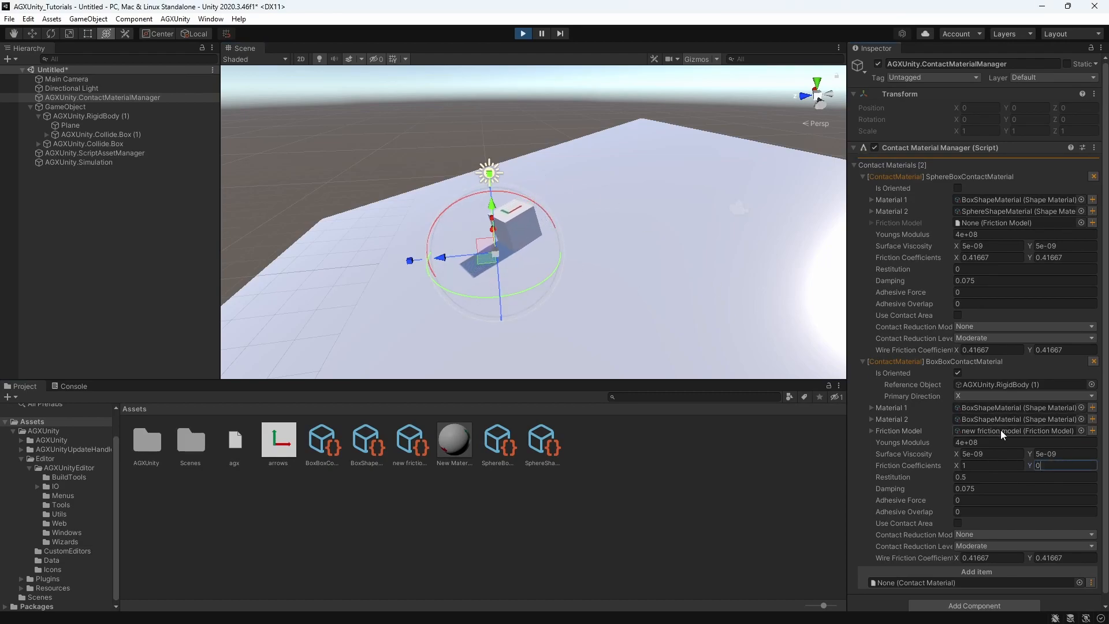
pyautogui.press('BackSpace')
pyautogui.write('1')
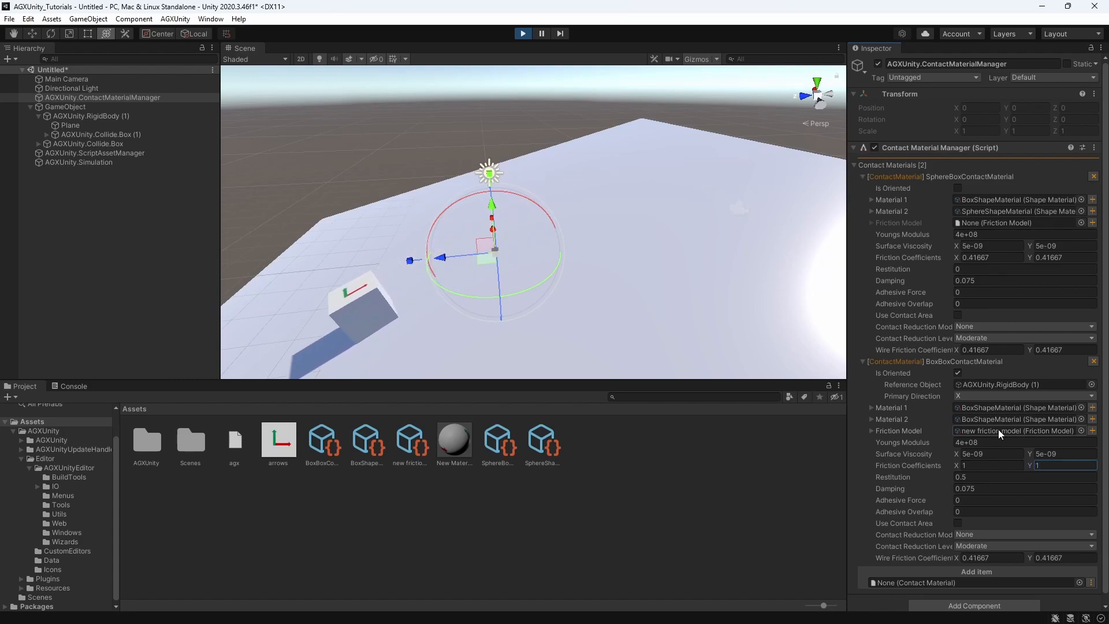
# Test BoxBoxContactMaterial with an X friction coefficient of 0 in the running simulation, and restore it to 1
pyautogui.click(994, 464)
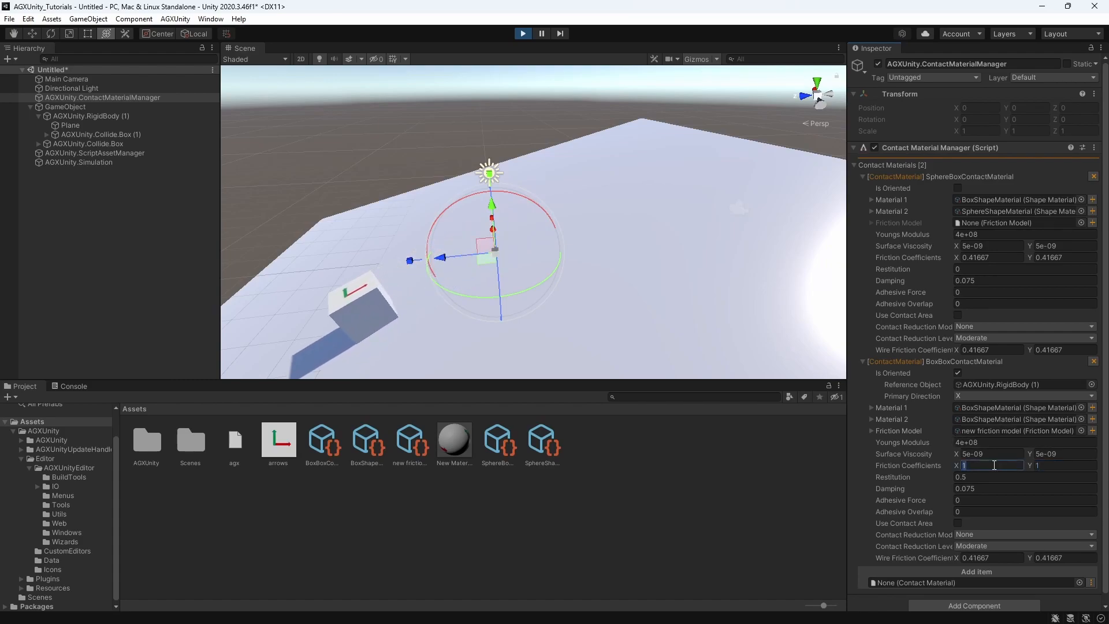
pyautogui.write('0')
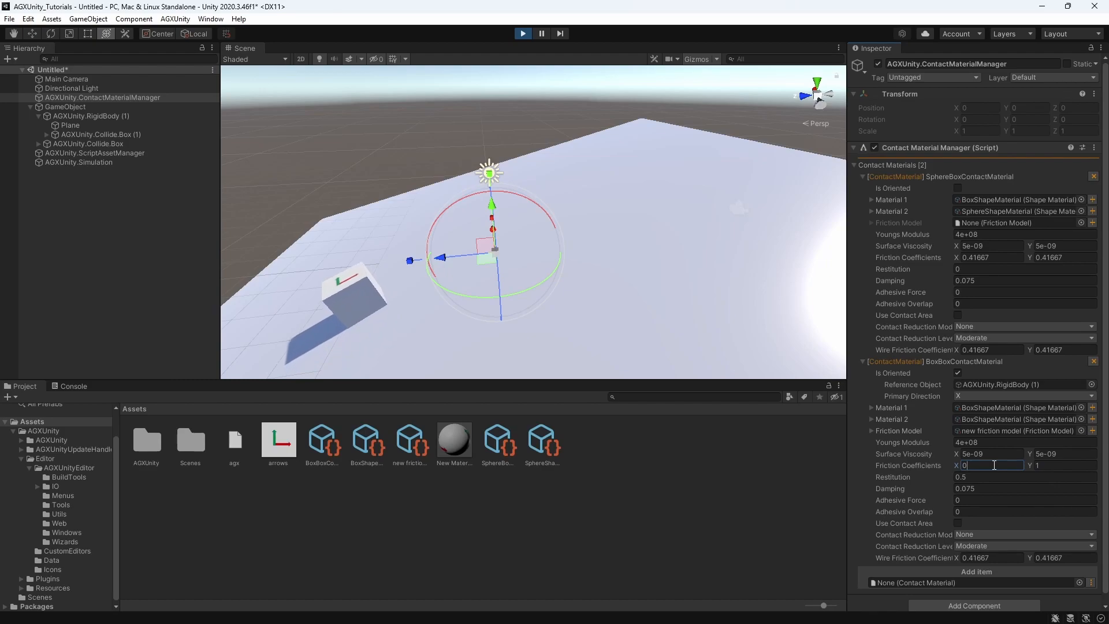
pyautogui.press('BackSpace')
pyautogui.write('1')
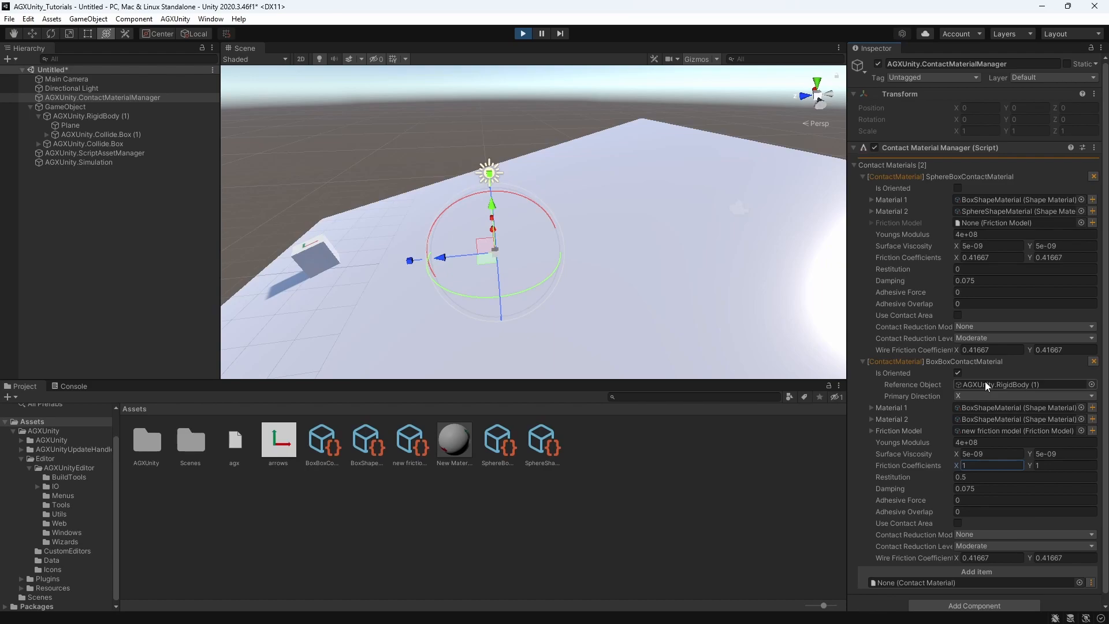
# Consult the AGX Dynamics Manual on calculating contact friction and defining explicit ContactMaterial properties
pyautogui.scroll(-1, 985, 386)
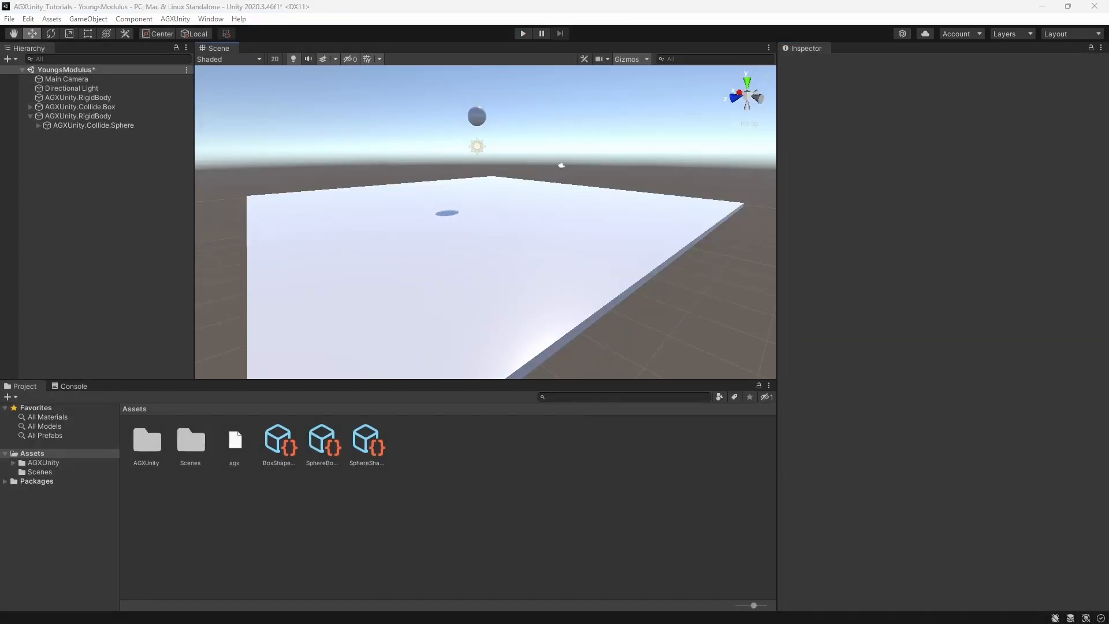
pyautogui.click(180, 23)
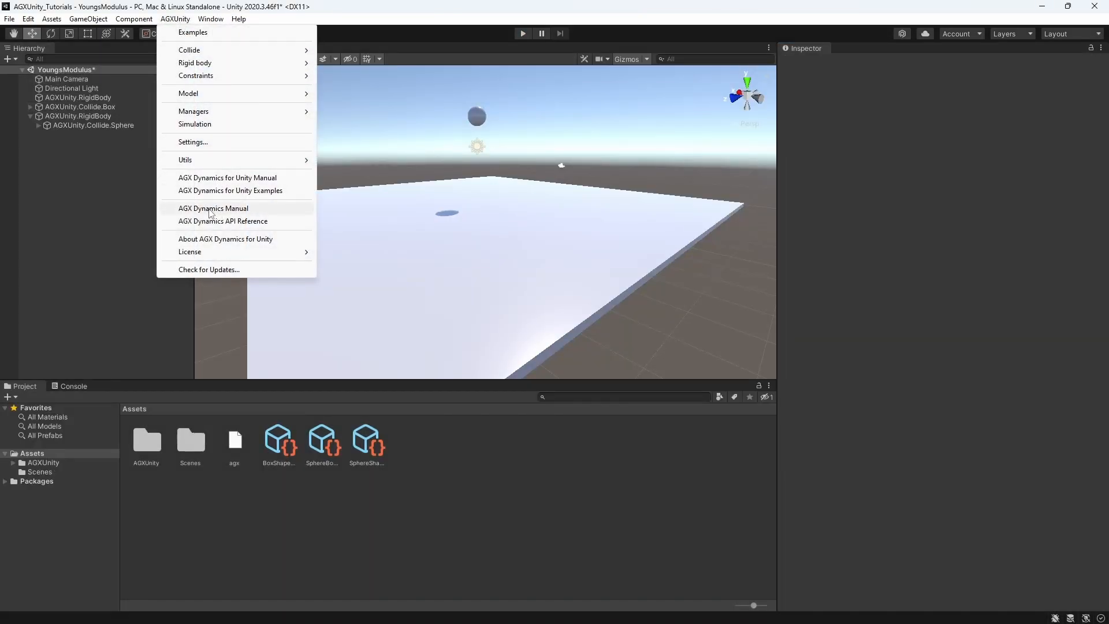
pyautogui.hotkey('alt', 'Tab')
pyautogui.hotkey('alt', 'Tab')
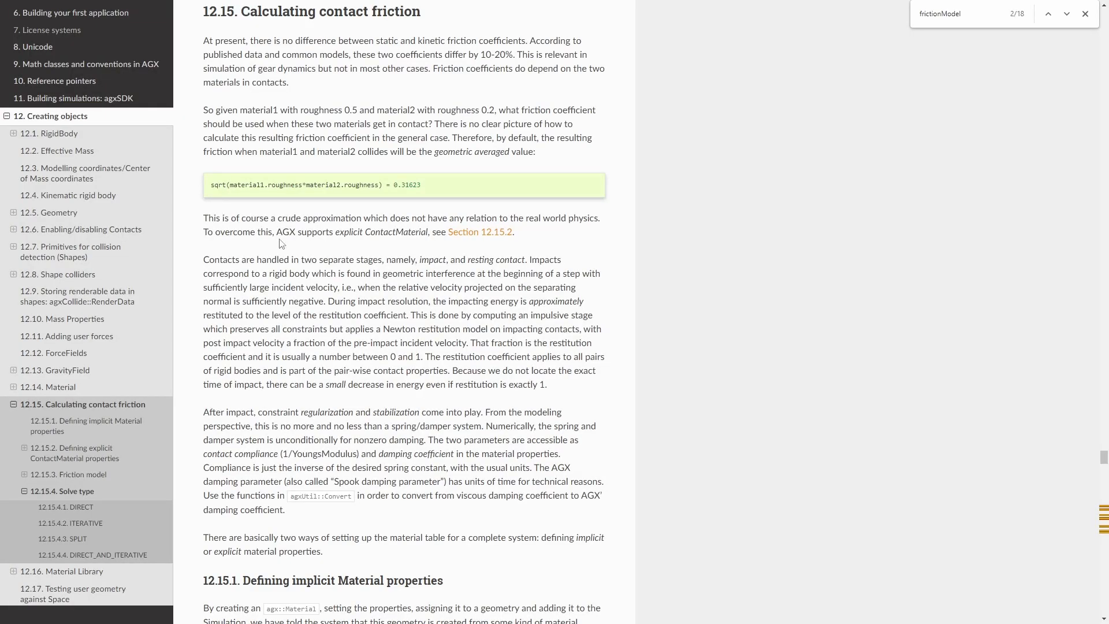
pyautogui.scroll(-2, 282, 244)
pyautogui.scroll(-6, 280, 239)
pyautogui.scroll(-6, 282, 241)
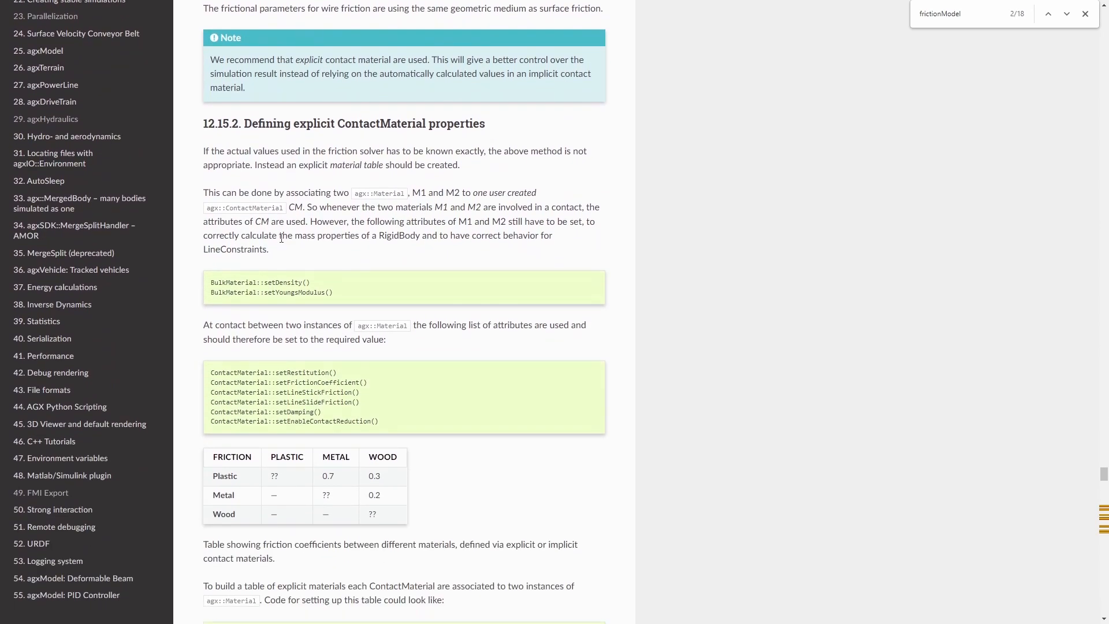
pyautogui.scroll(-4, 281, 238)
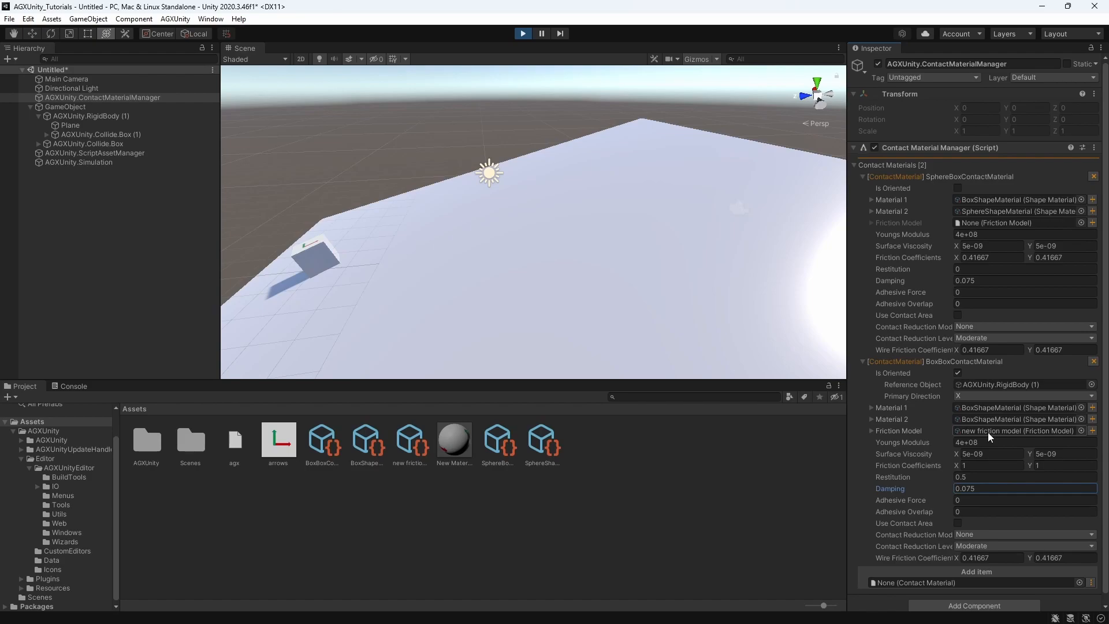
# Review the friction model's solve type options and set the Gripper Frictionmodel to Direct in the running gripper simulation
pyautogui.doubleClick(1014, 430)
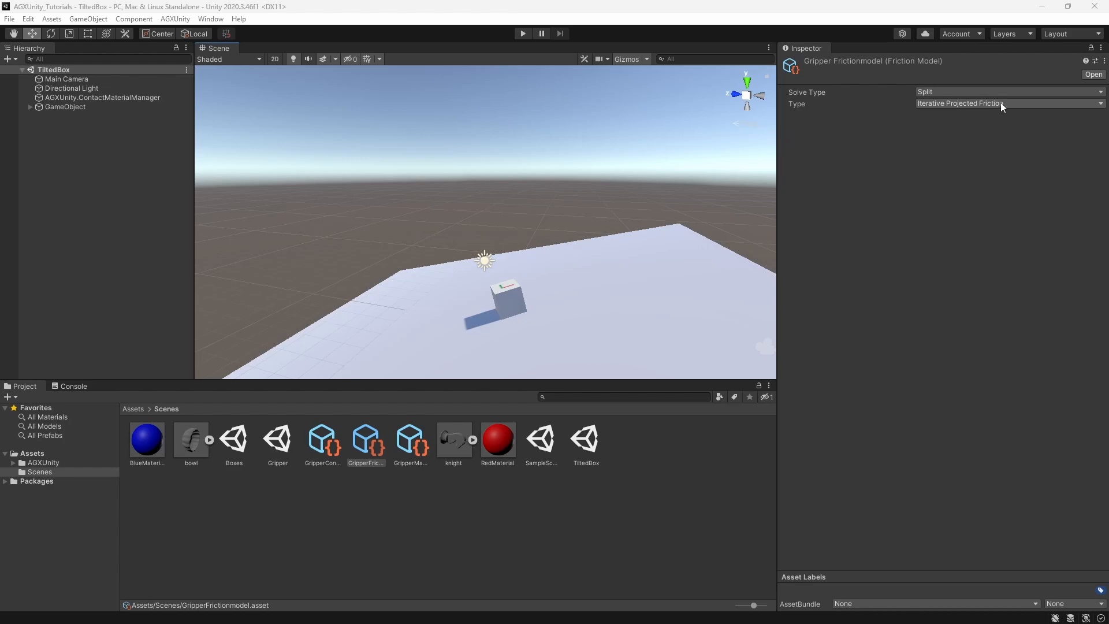
pyautogui.click(943, 93)
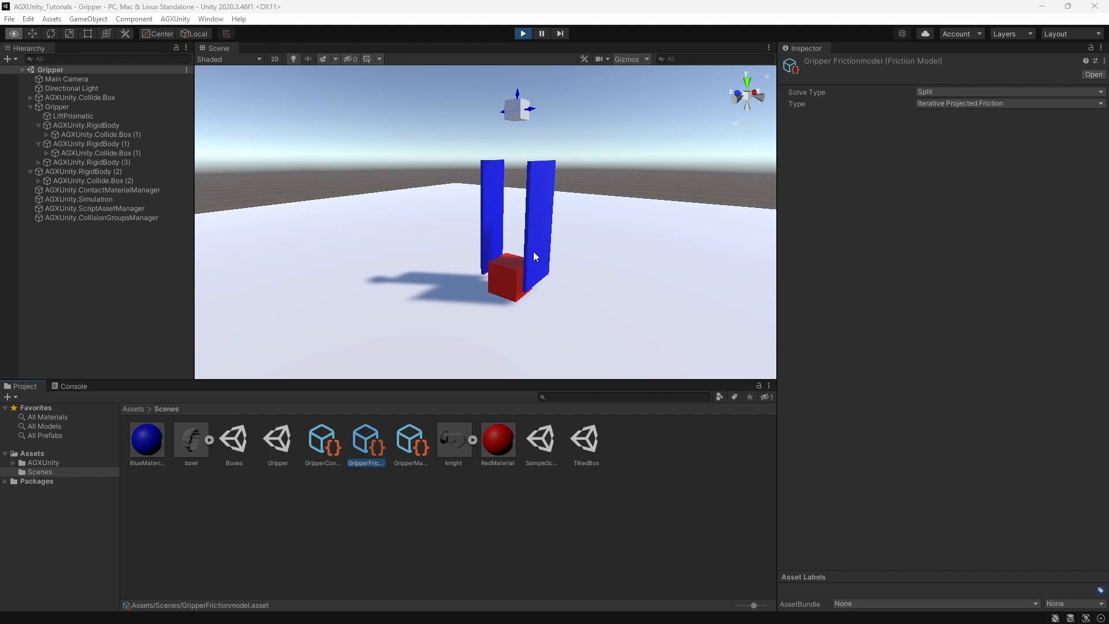
pyautogui.moveTo(521, 199); pyautogui.dragTo(545, 216, button='right')
pyautogui.moveTo(544, 216)
pyautogui.mouseDown(button='middle')
pyautogui.moveTo(566, 225)
pyautogui.moveTo(542, 211)
pyautogui.mouseUp(button='middle')
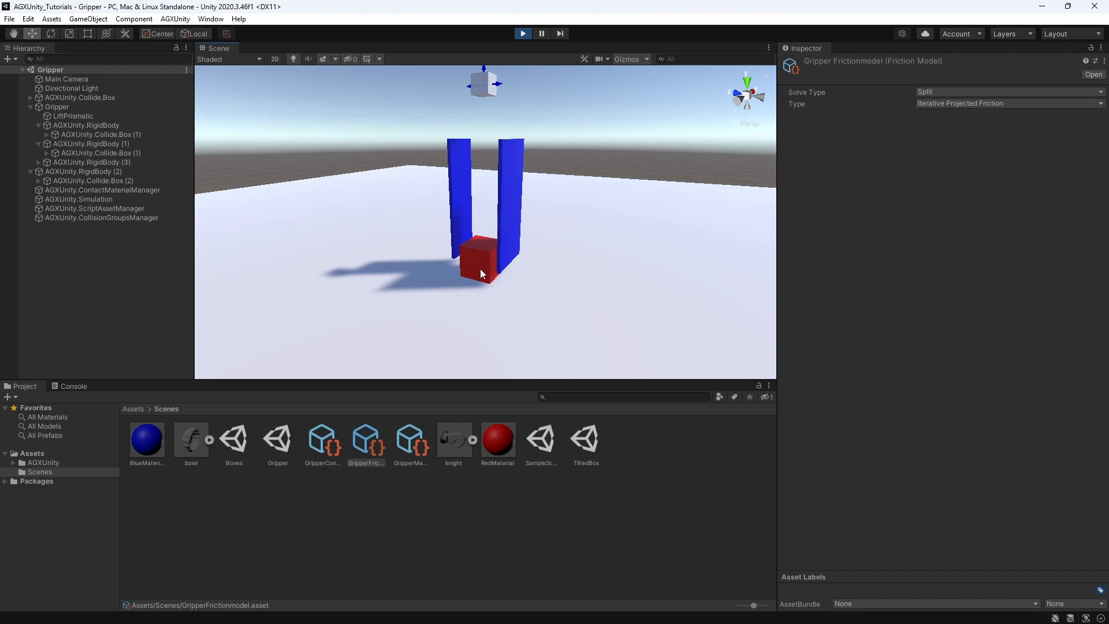
pyautogui.click(971, 89)
pyautogui.click(961, 105)
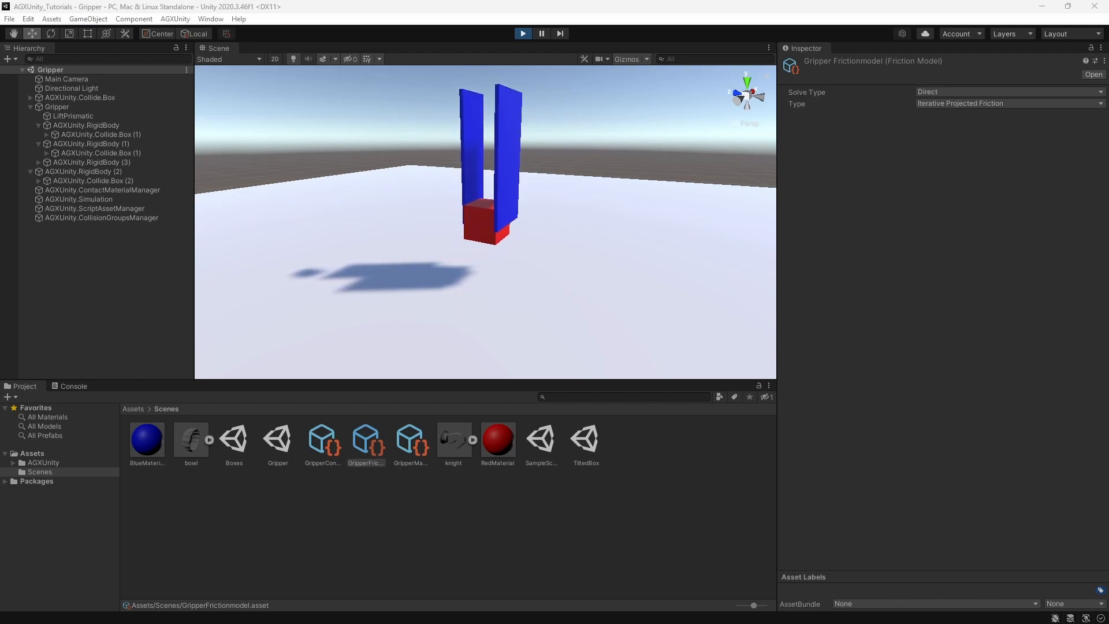
# Try the Iterative solve type on the Gripper Frictionmodel in the running simulation, and return it to Direct
pyautogui.click(946, 91)
pyautogui.click(945, 118)
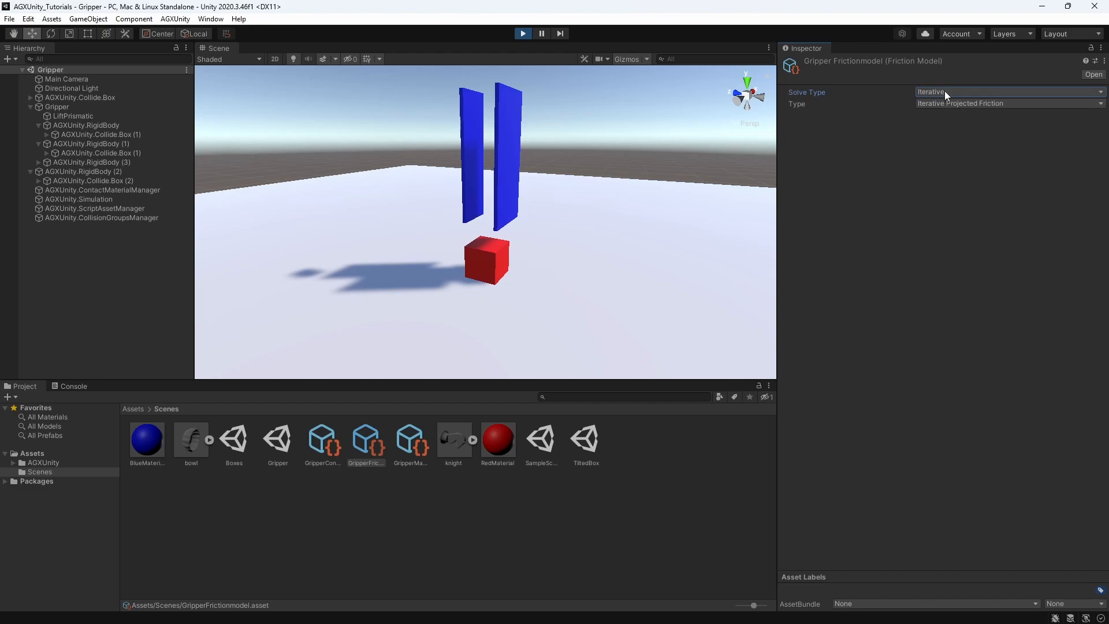
pyautogui.click(944, 91)
pyautogui.click(948, 106)
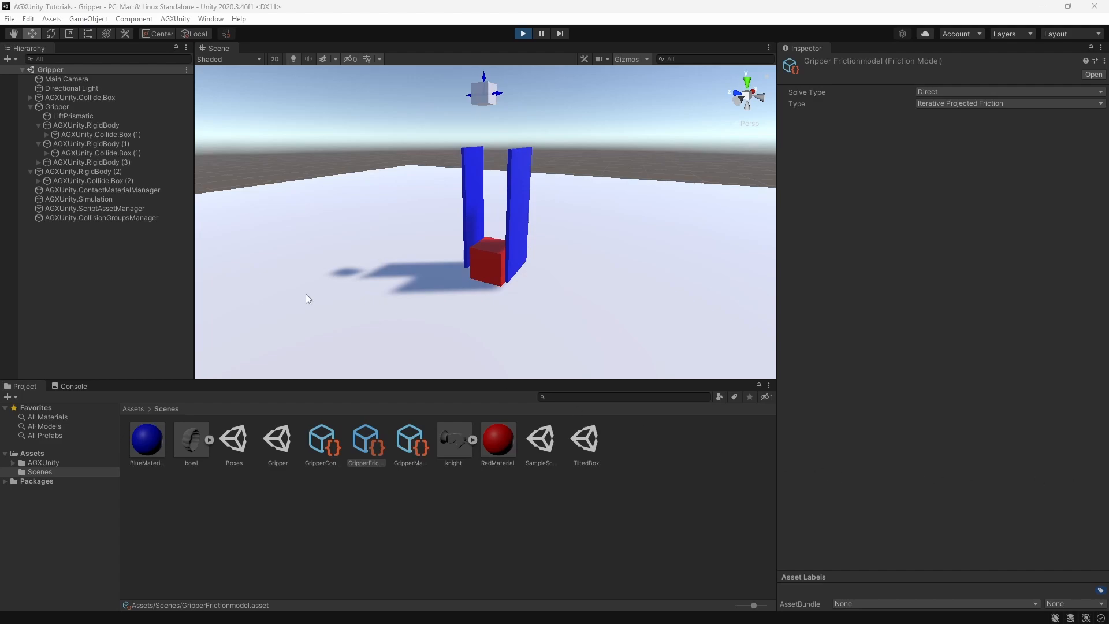
# Create a new solver settings asset under the suggested name for AGXUnity.Simulation and open it for inspection
pyautogui.click(57, 199)
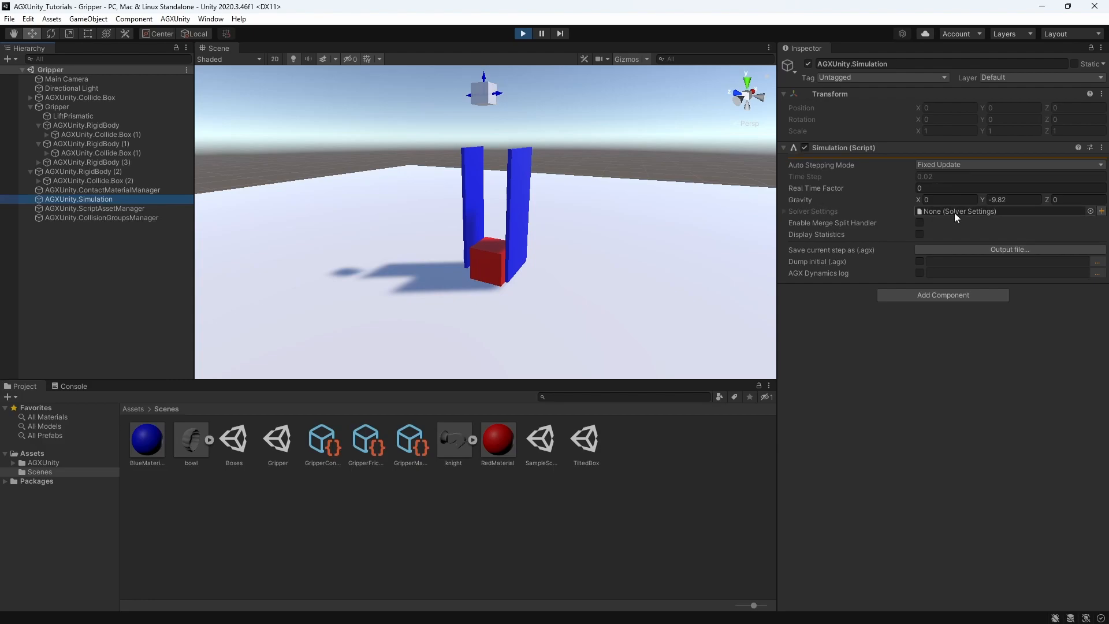
pyautogui.click(1091, 211)
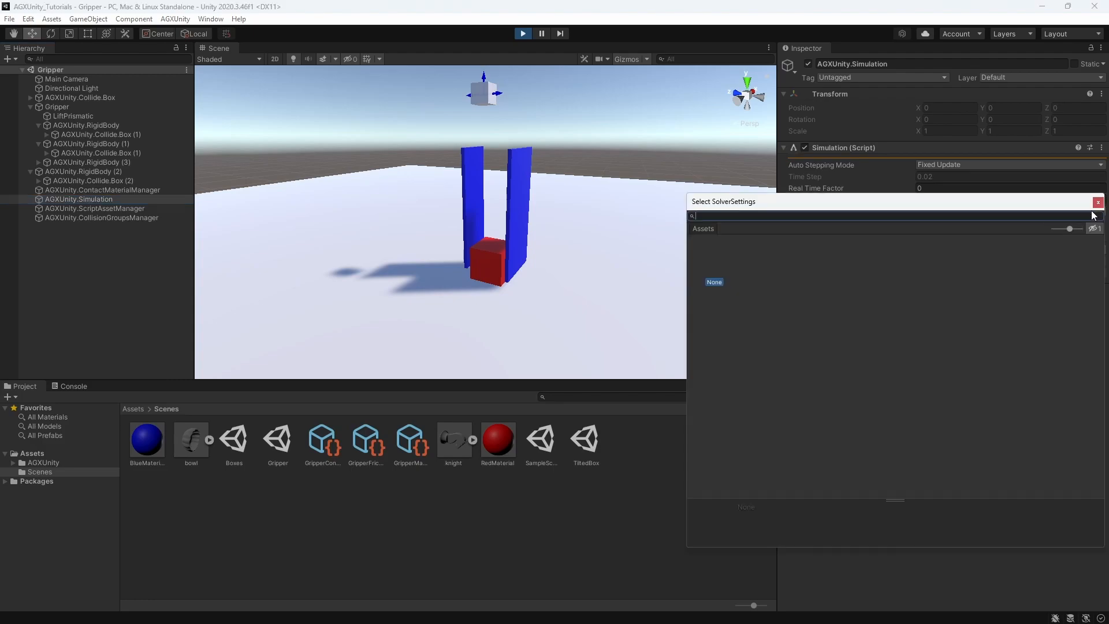
pyautogui.click(1099, 200)
pyautogui.click(1101, 213)
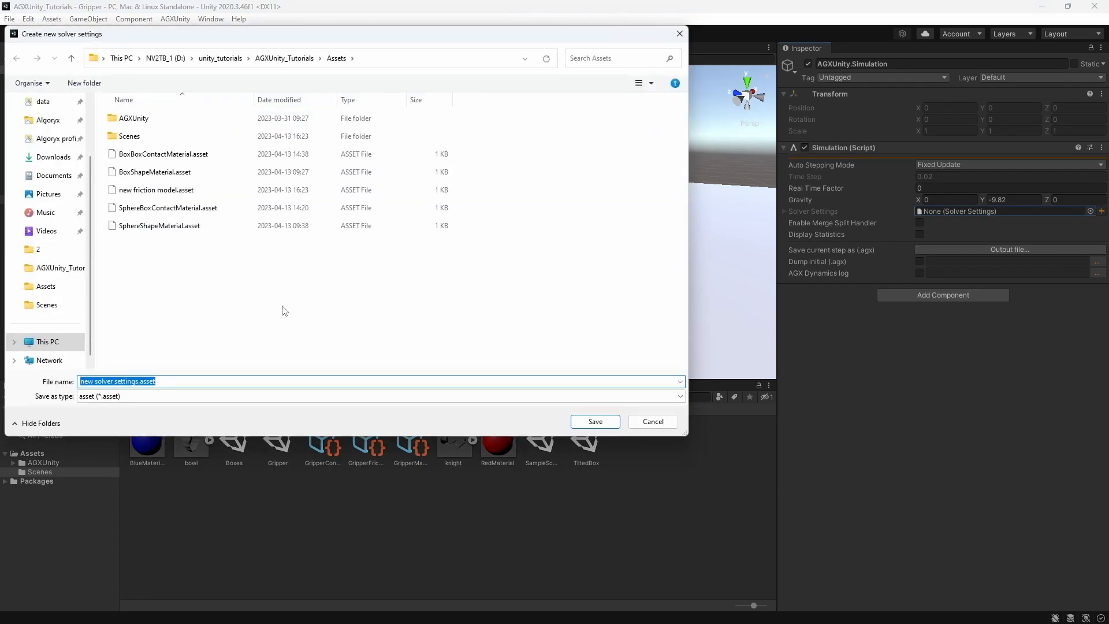
pyautogui.click(597, 421)
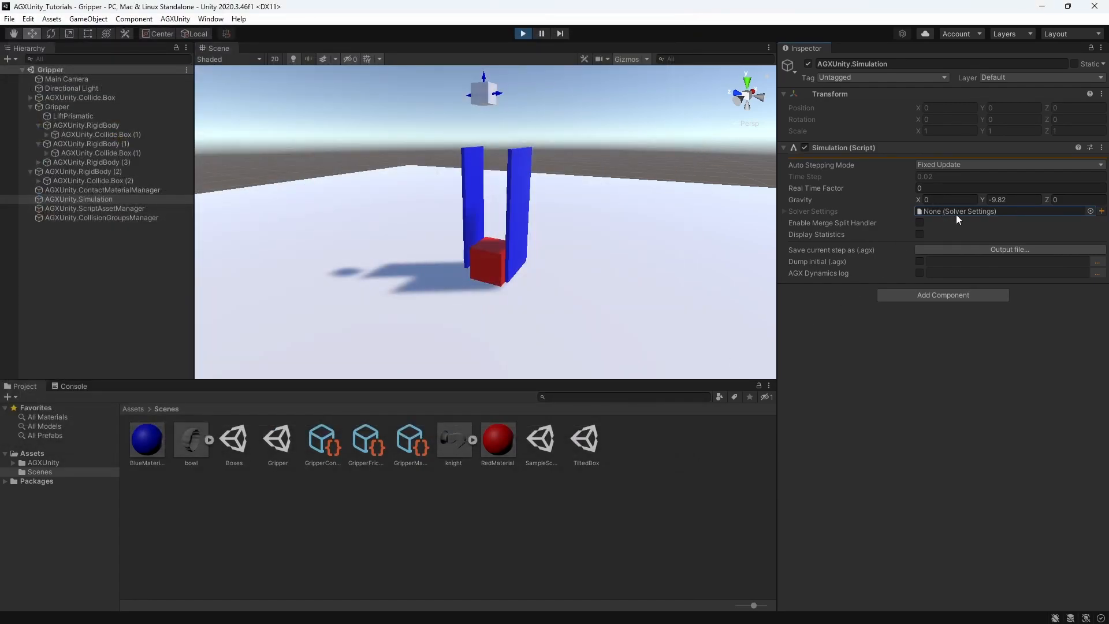
pyautogui.doubleClick(951, 213)
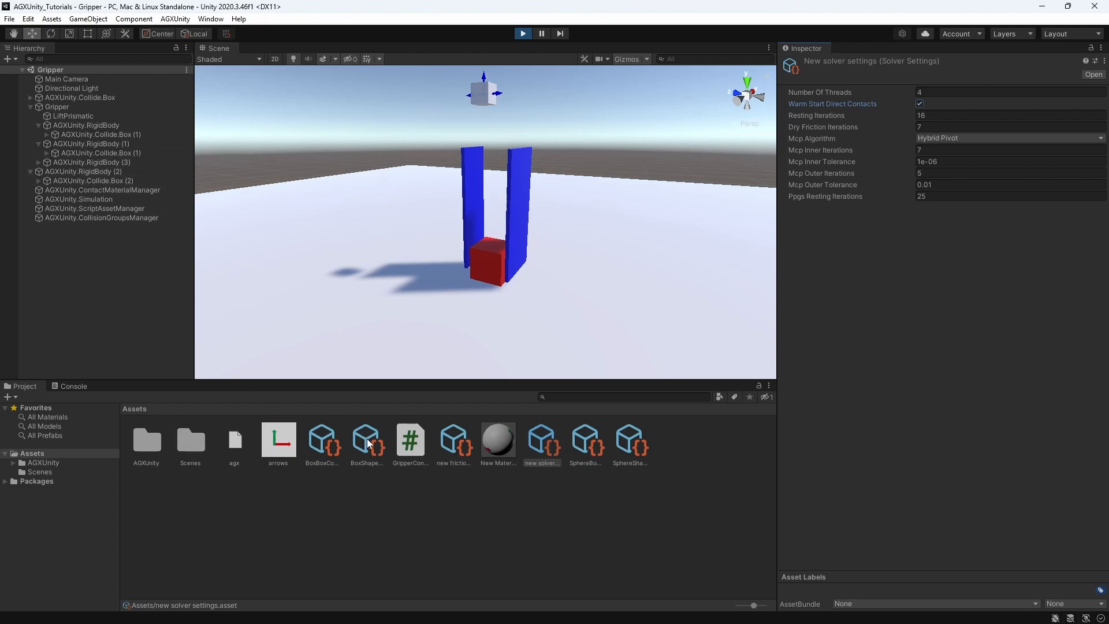
# Open the new friction model asset and review its solve type options
pyautogui.click(454, 442)
pyautogui.click(948, 92)
pyautogui.click(946, 105)
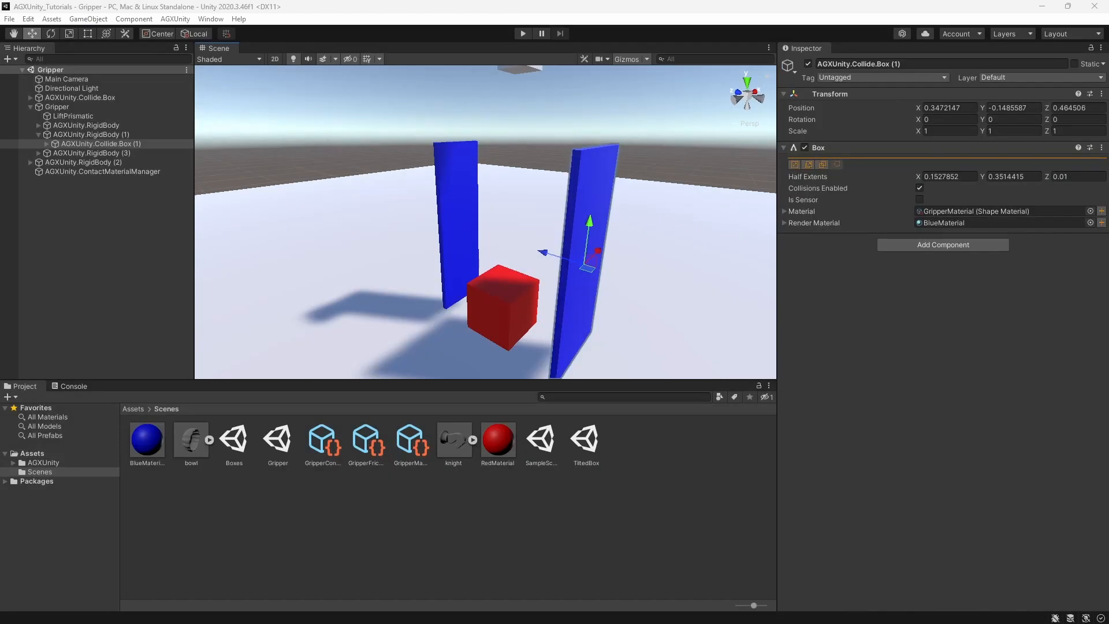
pyautogui.moveTo(646, 293); pyautogui.dragTo(643, 289, button='middle')
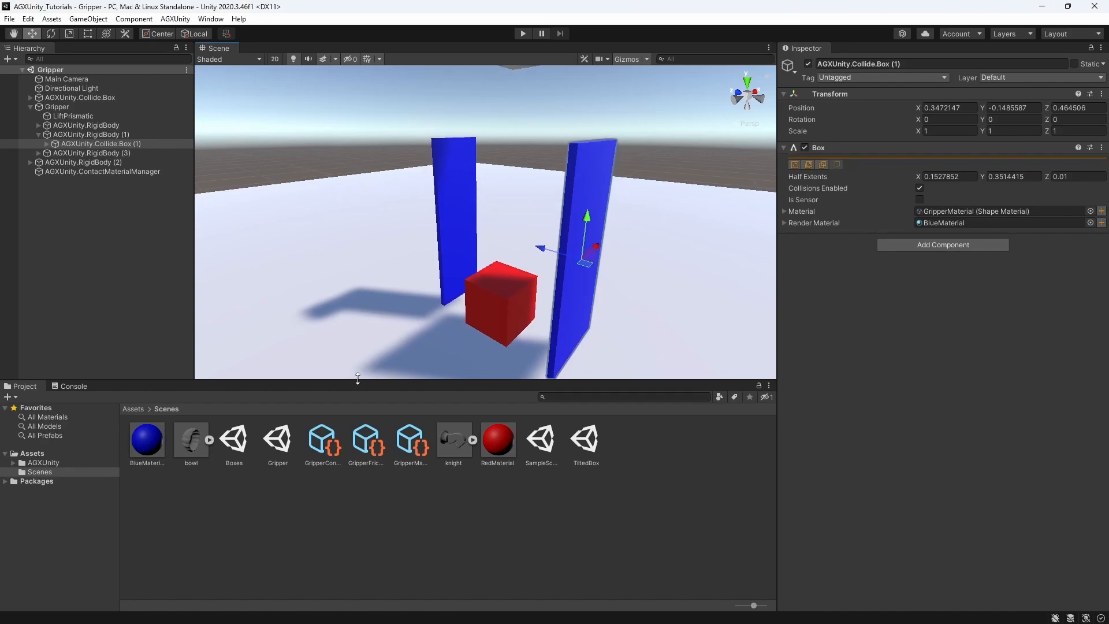
# Open the Boxes scene and inspect the shape material assigned to the blue ground and to two of the stacked boxes
pyautogui.doubleClick(234, 440)
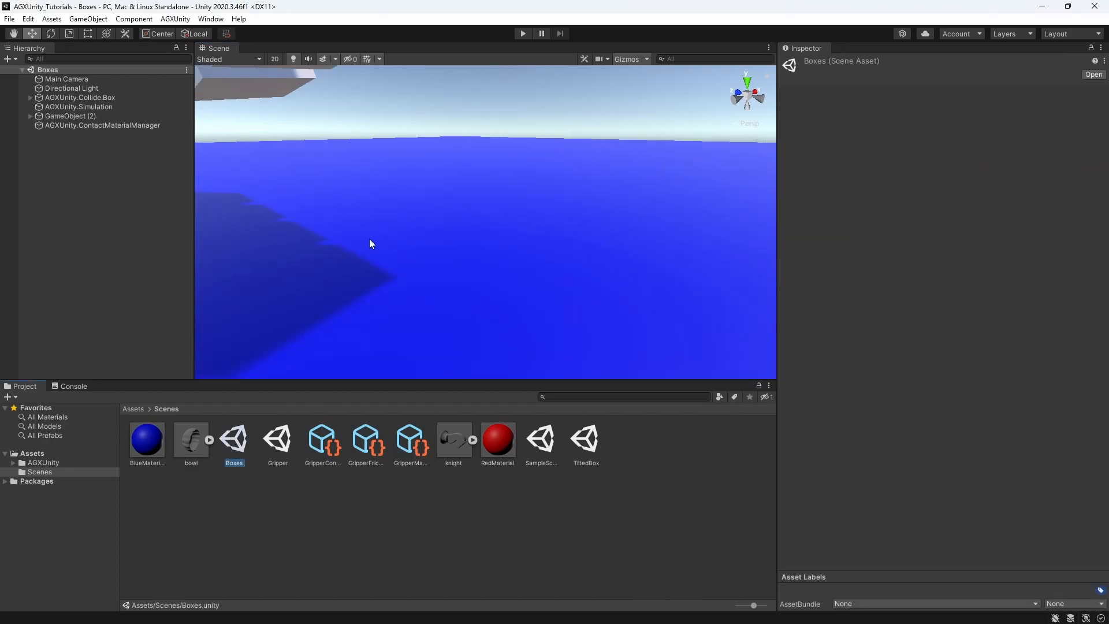
pyautogui.scroll(-10, 408, 212)
pyautogui.moveTo(407, 212); pyautogui.dragTo(388, 271, button='middle')
pyautogui.keyDown('alt'); pyautogui.moveTo(389, 271); pyautogui.dragTo(378, 341); pyautogui.keyUp('alt')
pyautogui.click(378, 341)
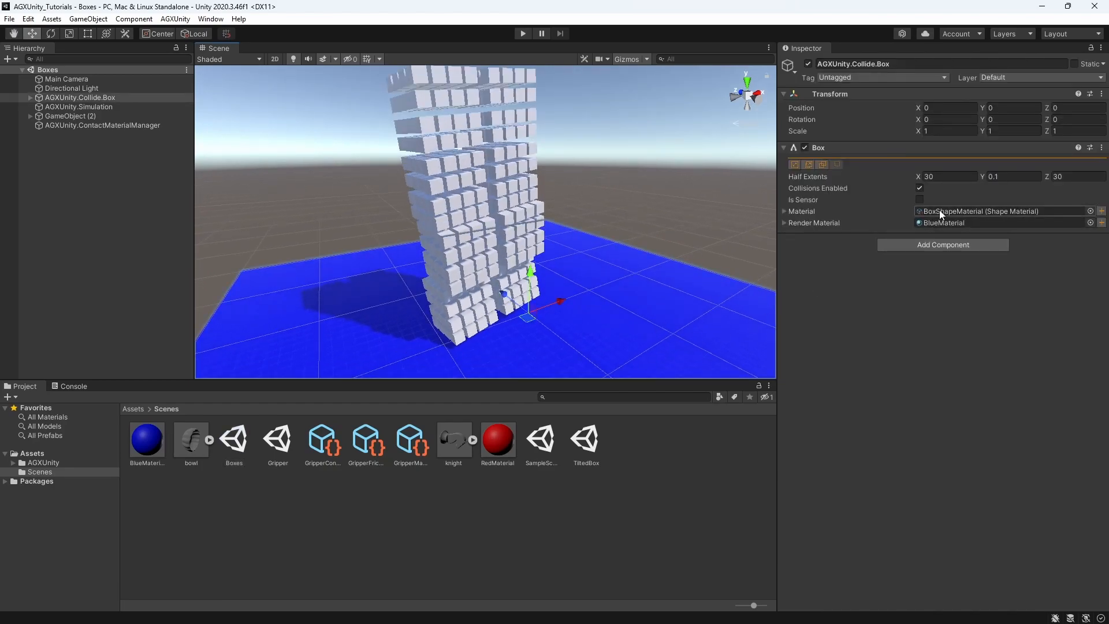
pyautogui.click(510, 222)
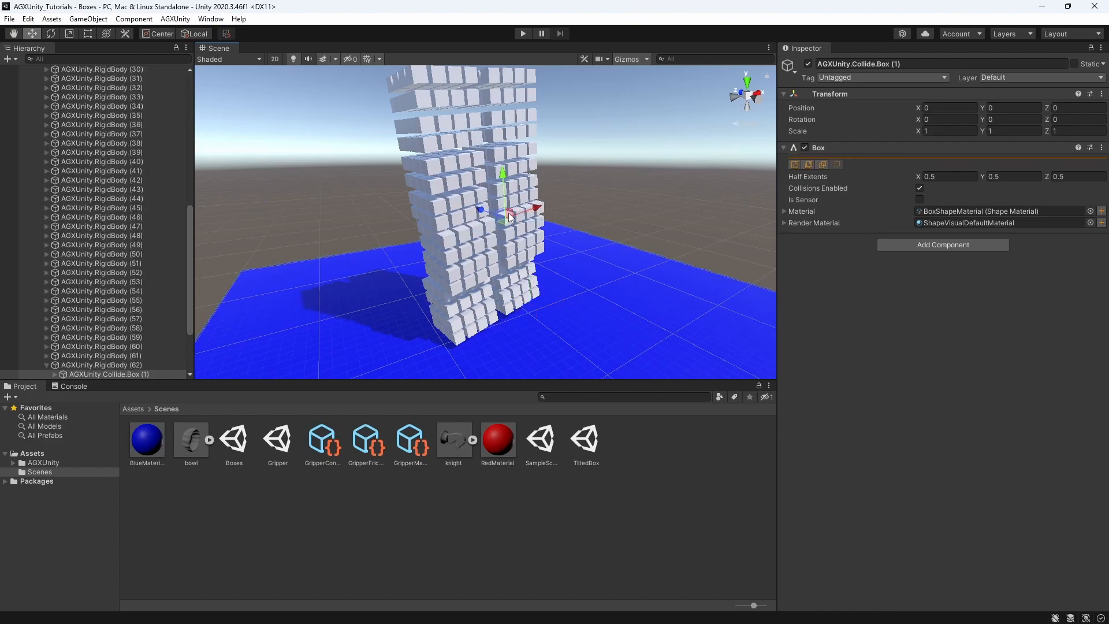
pyautogui.click(513, 172)
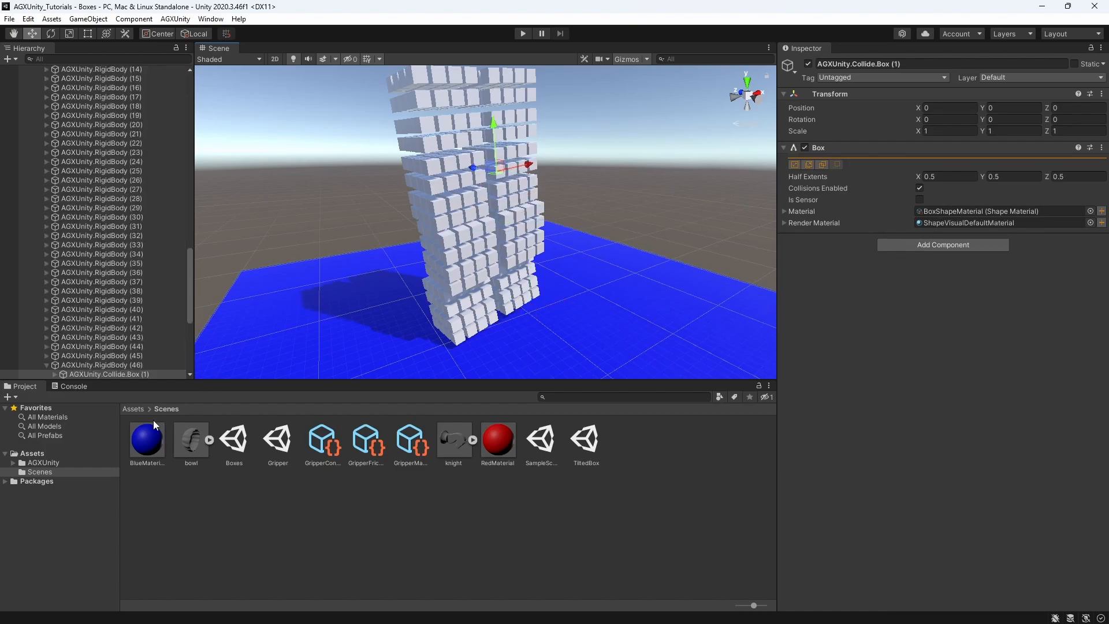
# Open the friction model used by the Box Box Contact Material and set its solve type to Split
pyautogui.click(134, 409)
pyautogui.click(314, 442)
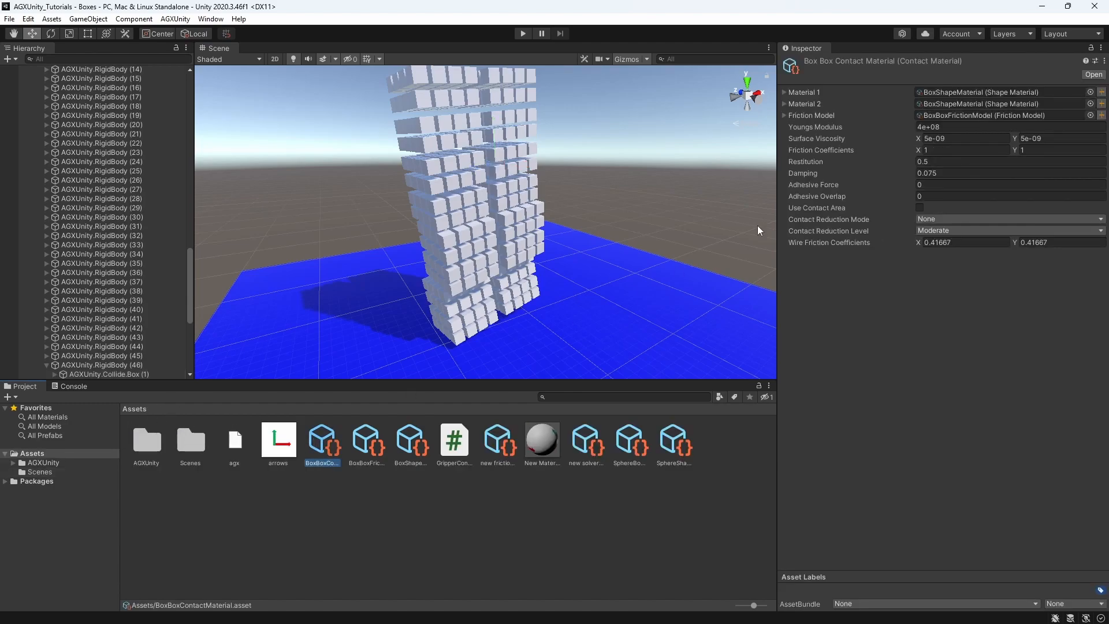
pyautogui.click(951, 114)
pyautogui.doubleClick(951, 114)
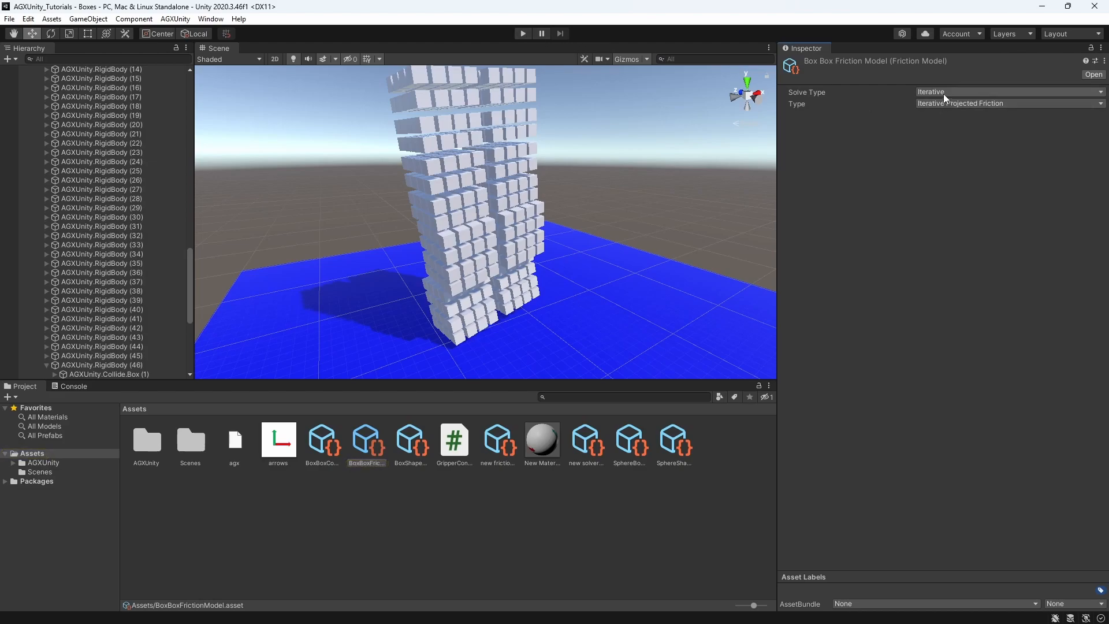
pyautogui.click(945, 94)
pyautogui.click(947, 130)
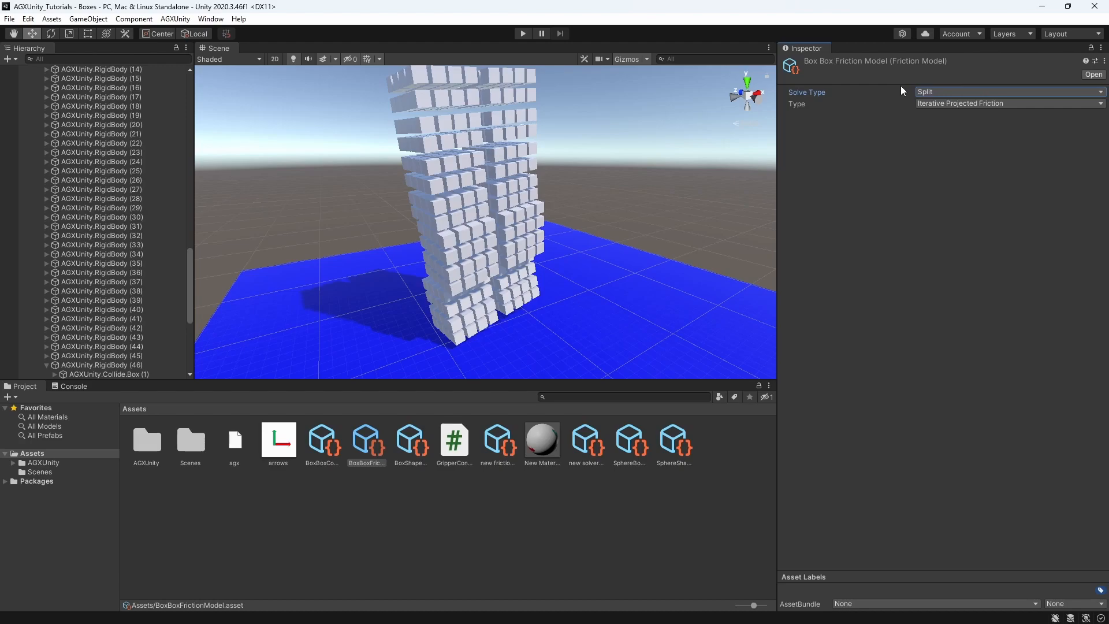
# Run the Boxes simulation and bring the Game view with the AGX Dynamics statistics on screen to examine the solver time
pyautogui.click(522, 33)
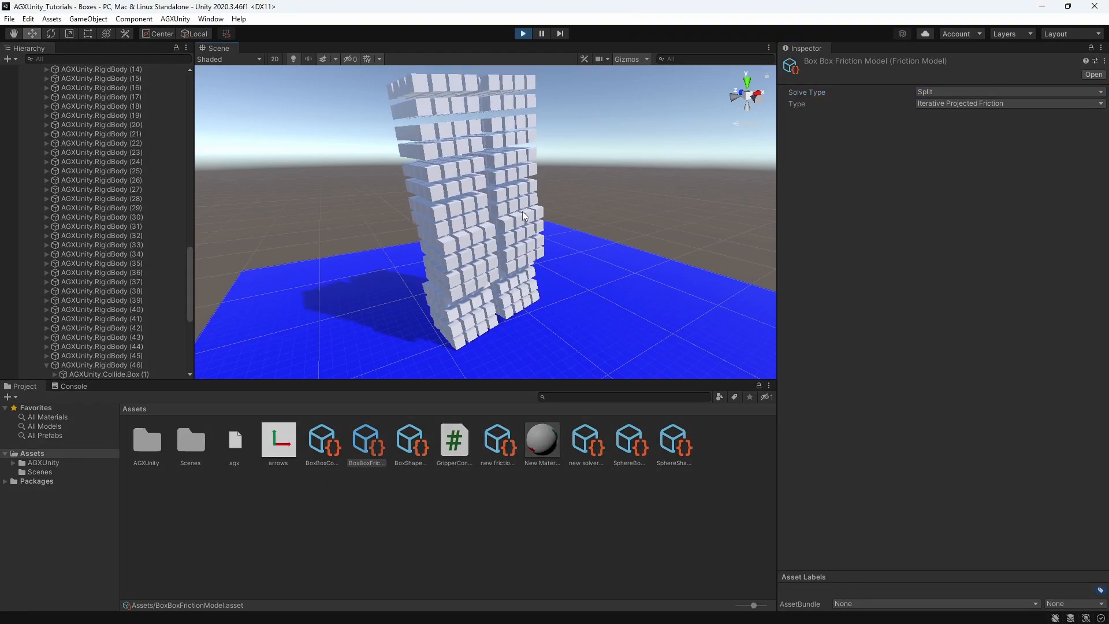
pyautogui.moveTo(522, 237); pyautogui.dragTo(504, 306, button='right')
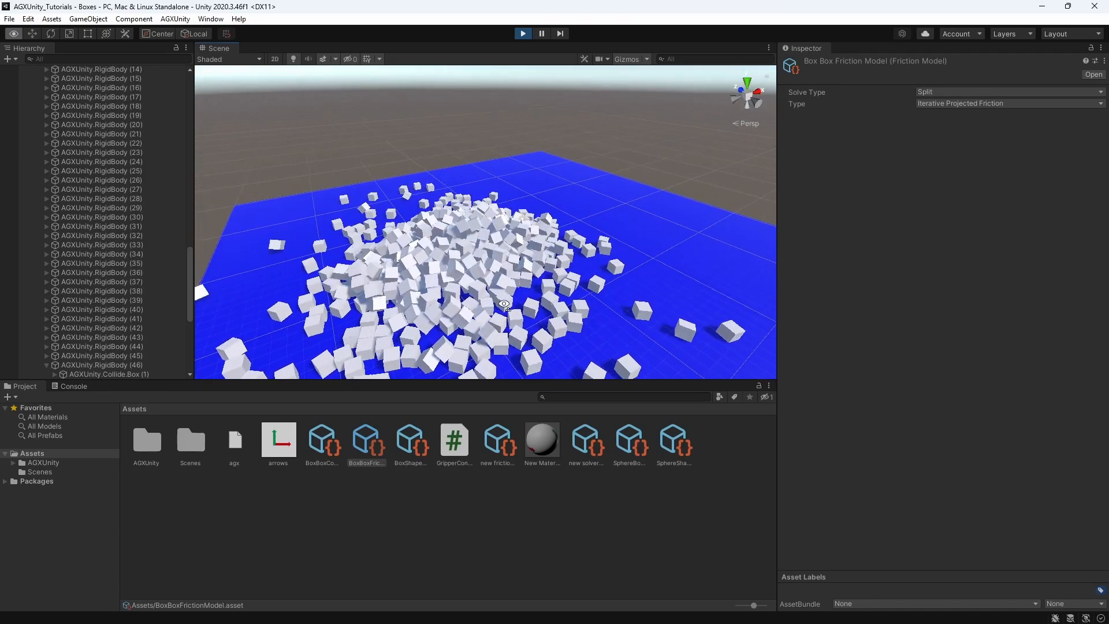
pyautogui.scroll(-1, 505, 306)
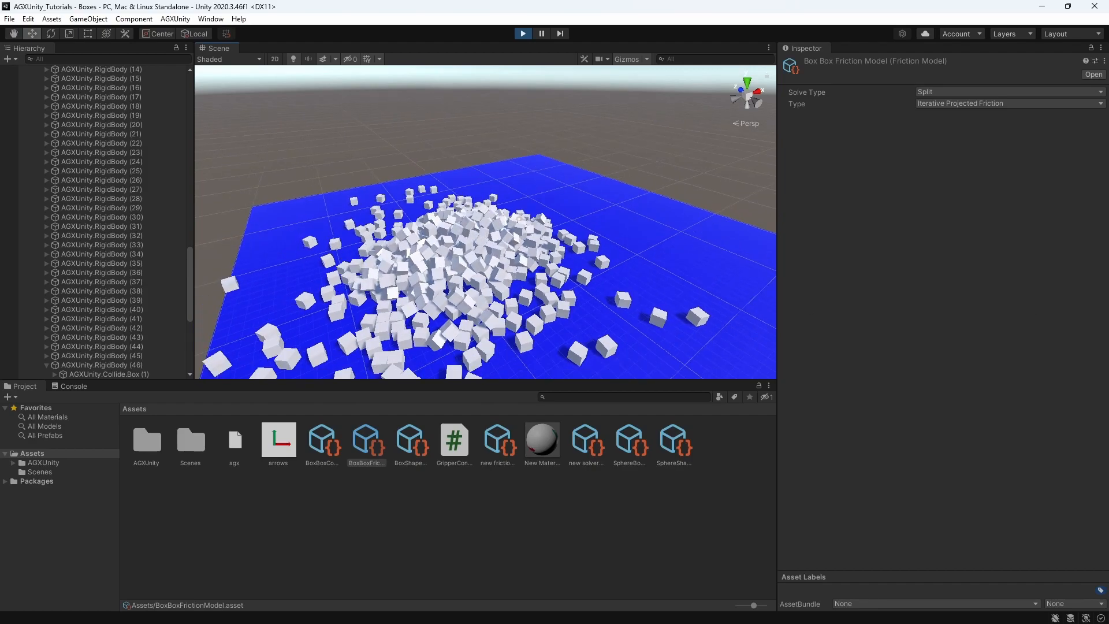
pyautogui.moveTo(1108, 183); pyautogui.dragTo(806, 182)
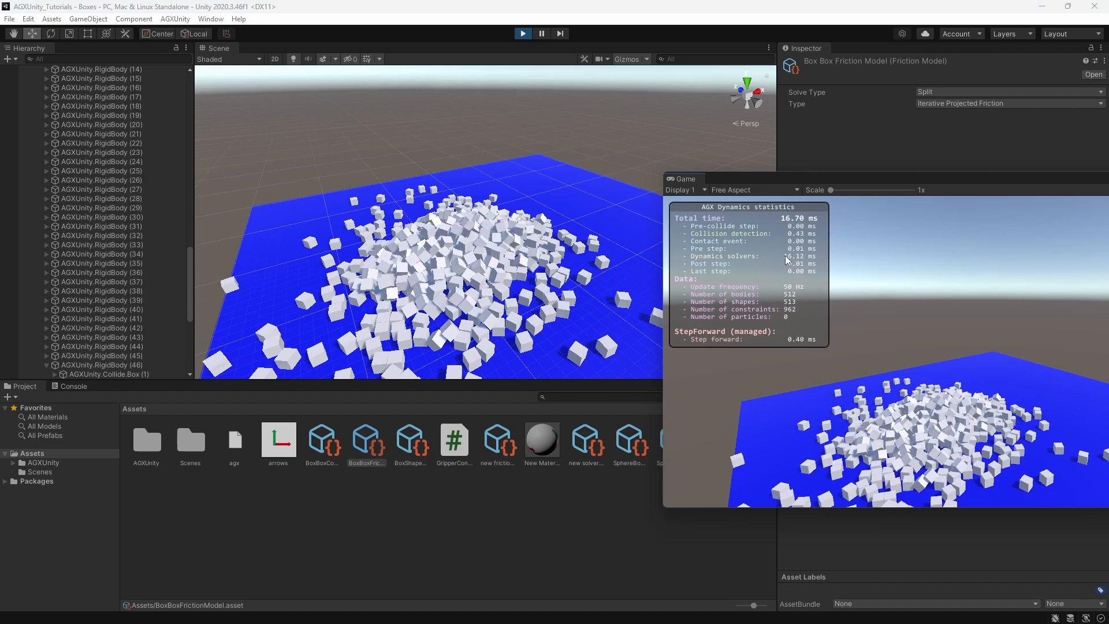
# Set the Box Box Friction Model's solve type to Iterative in the running simulation and examine the box pile and statistics
pyautogui.click(933, 90)
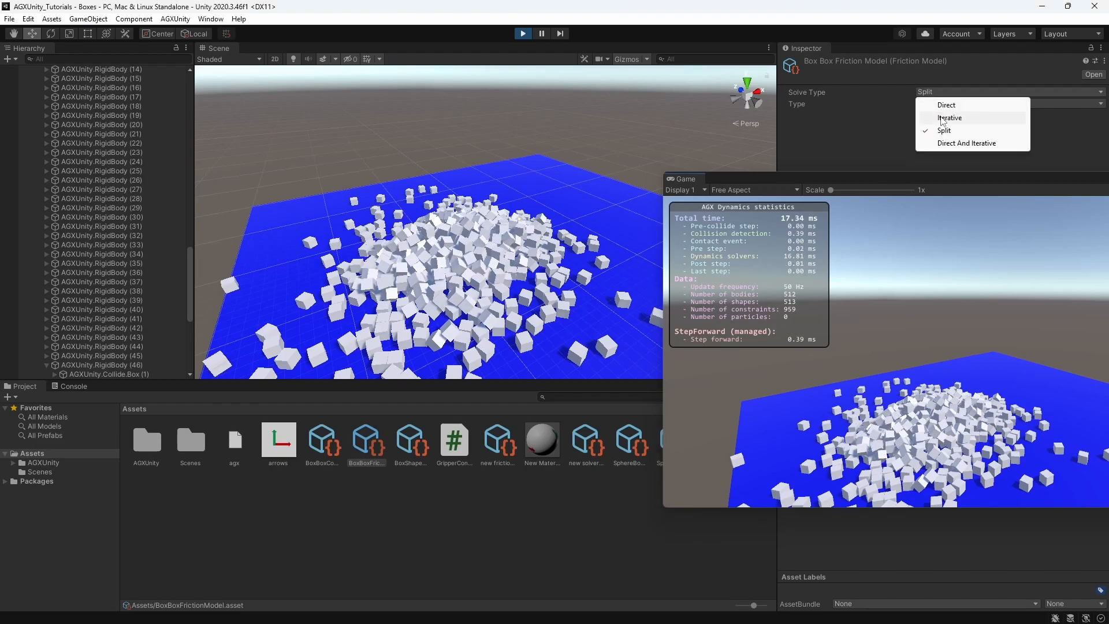
pyautogui.click(940, 118)
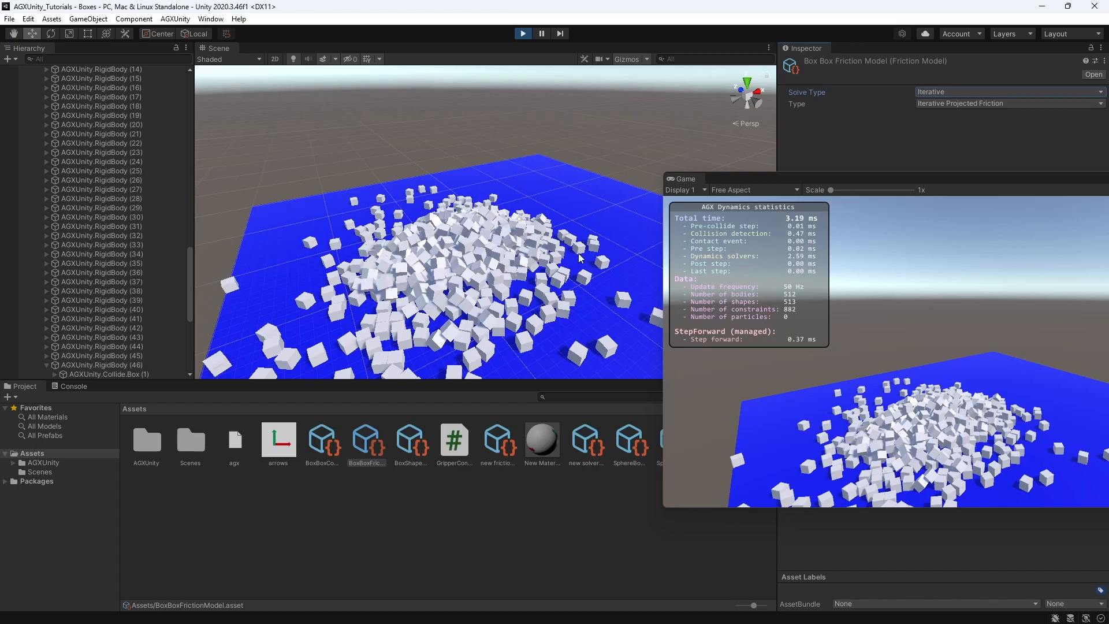
pyautogui.keyDown('alt'); pyautogui.moveTo(471, 272); pyautogui.dragTo(503, 265); pyautogui.keyUp('alt')
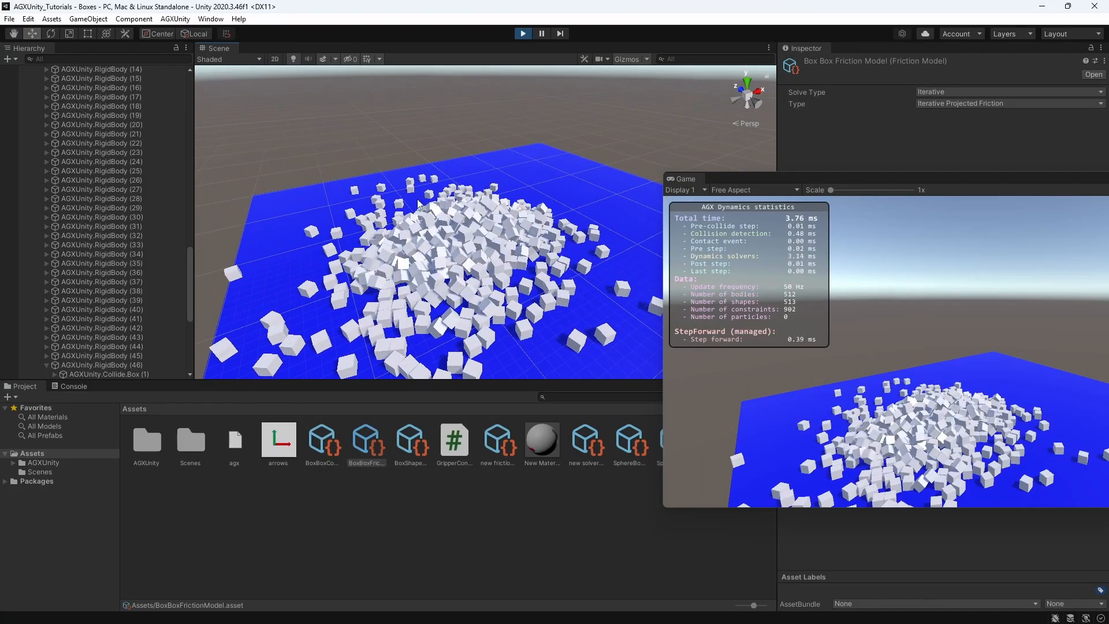
pyautogui.keyDown('alt'); pyautogui.moveTo(453, 263); pyautogui.dragTo(460, 262); pyautogui.keyUp('alt')
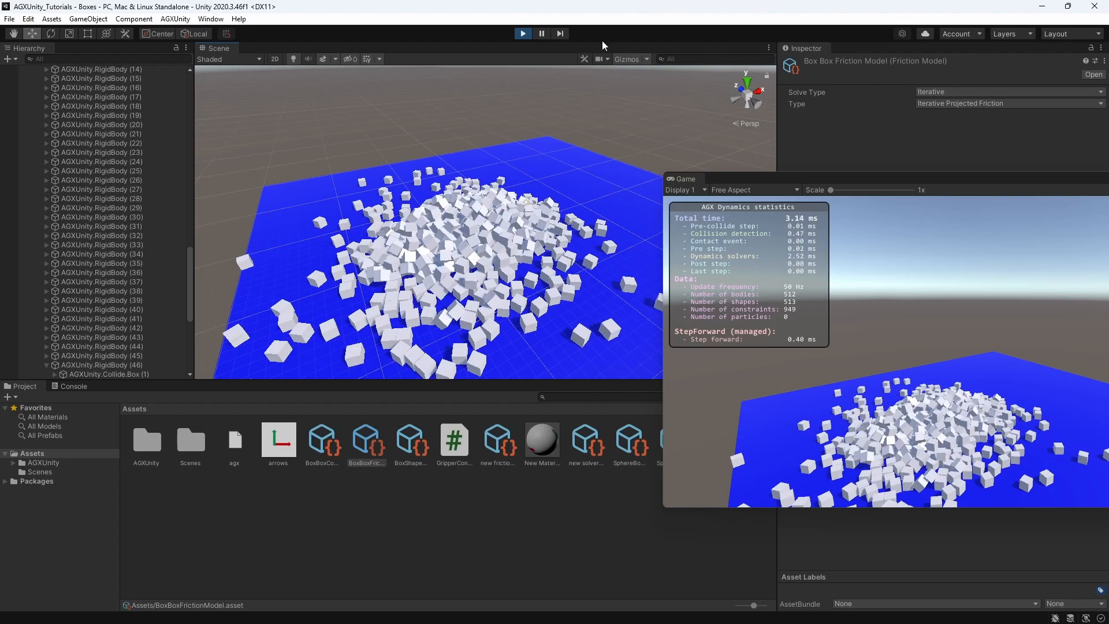
# Stop the Boxes simulation and move the floating Game view off the editor
pyautogui.click(526, 35)
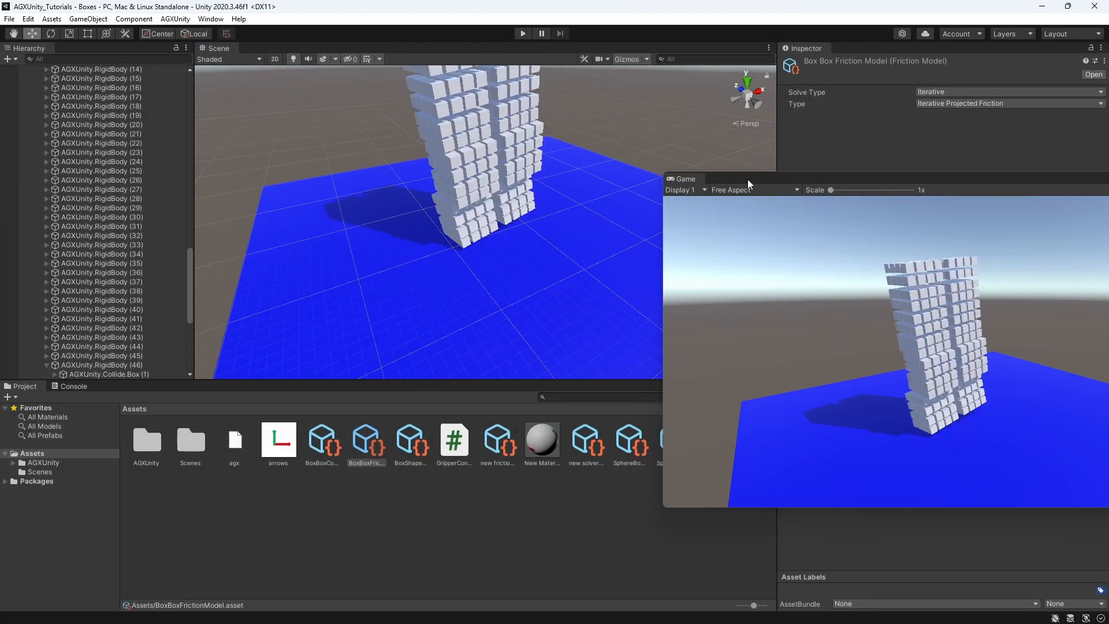
pyautogui.moveTo(748, 180); pyautogui.dragTo(1108, 203)
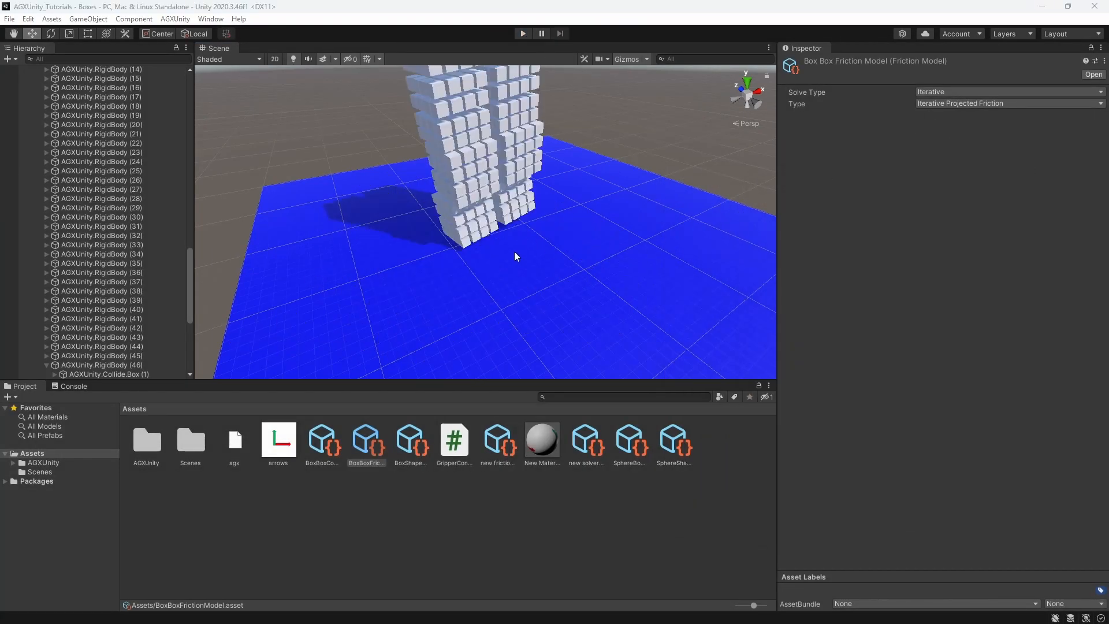
pyautogui.moveTo(516, 255); pyautogui.dragTo(505, 265, button='right')
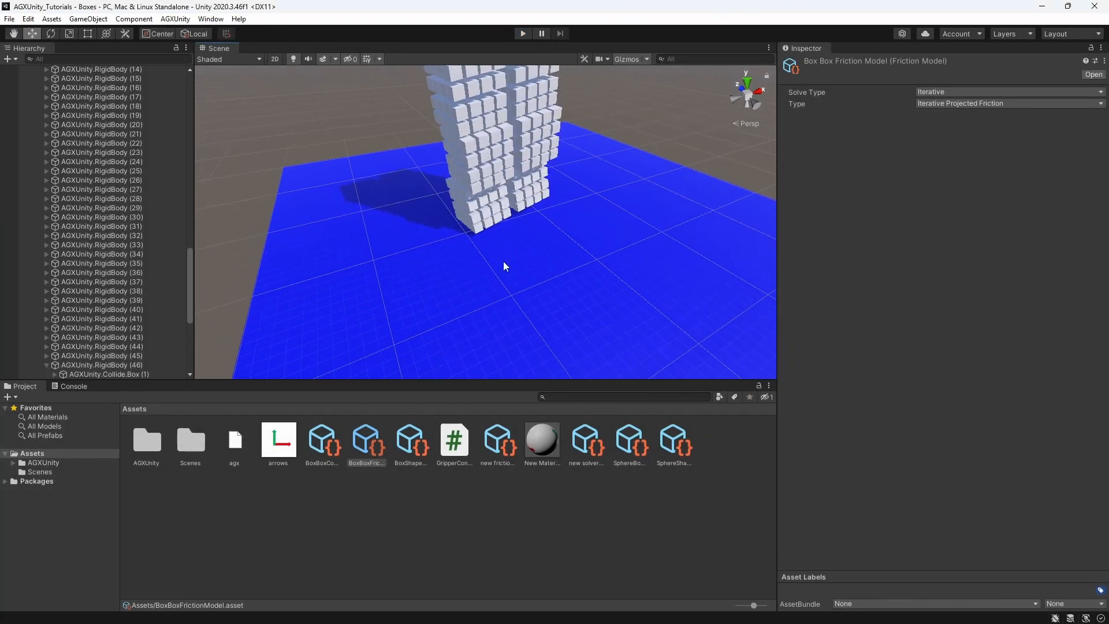
# Open the Gripper scene from the Scenes folder and examine the gripper and red box up close
pyautogui.doubleClick(190, 446)
pyautogui.doubleClick(274, 441)
pyautogui.scroll(8, 551, 248)
pyautogui.moveTo(600, 182); pyautogui.dragTo(452, 216, button='middle')
pyautogui.scroll(6, 463, 214)
pyautogui.scroll(3, 471, 214)
pyautogui.moveTo(470, 214); pyautogui.dragTo(534, 220, button='right')
pyautogui.scroll(5, 497, 228)
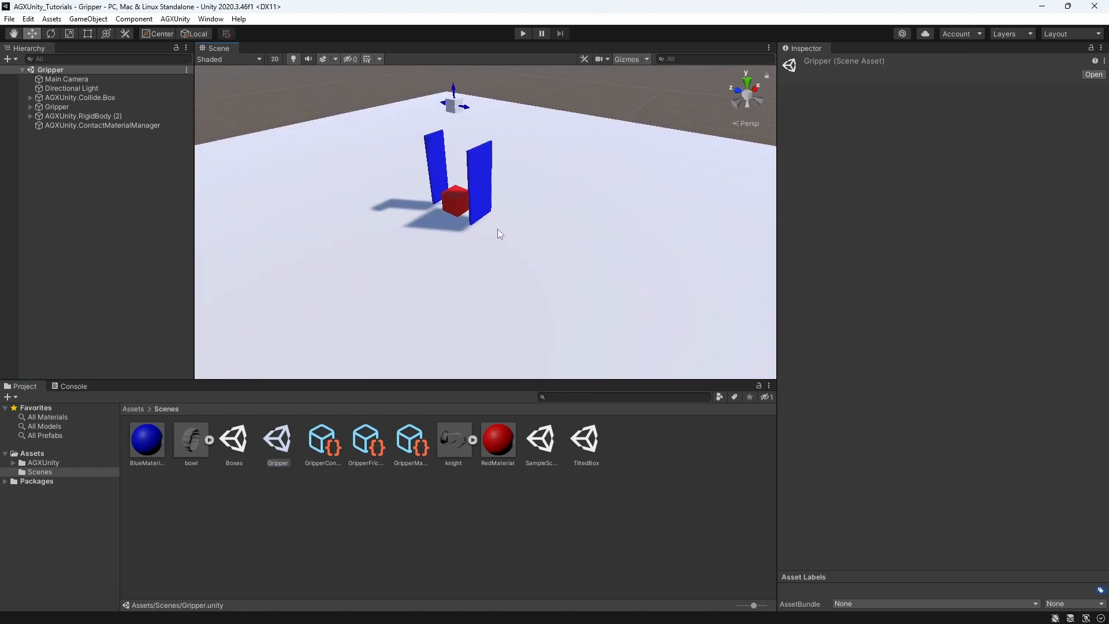
pyautogui.moveTo(463, 220); pyautogui.dragTo(496, 237, button='middle')
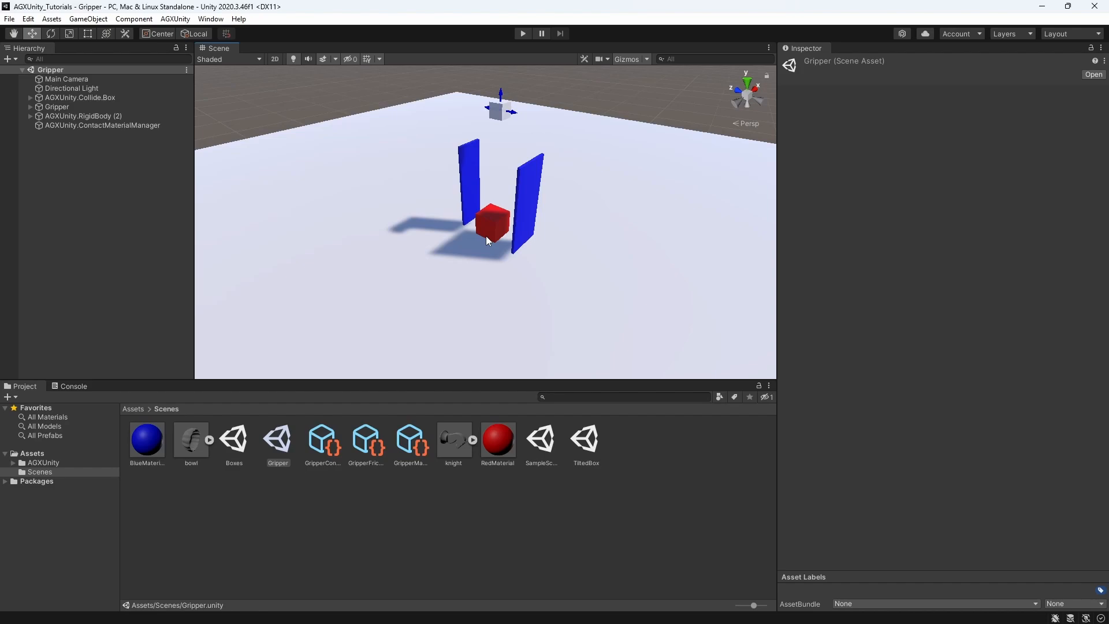
pyautogui.moveTo(490, 228); pyautogui.dragTo(484, 221, button='middle')
pyautogui.moveTo(498, 220); pyautogui.dragTo(492, 210, button='right')
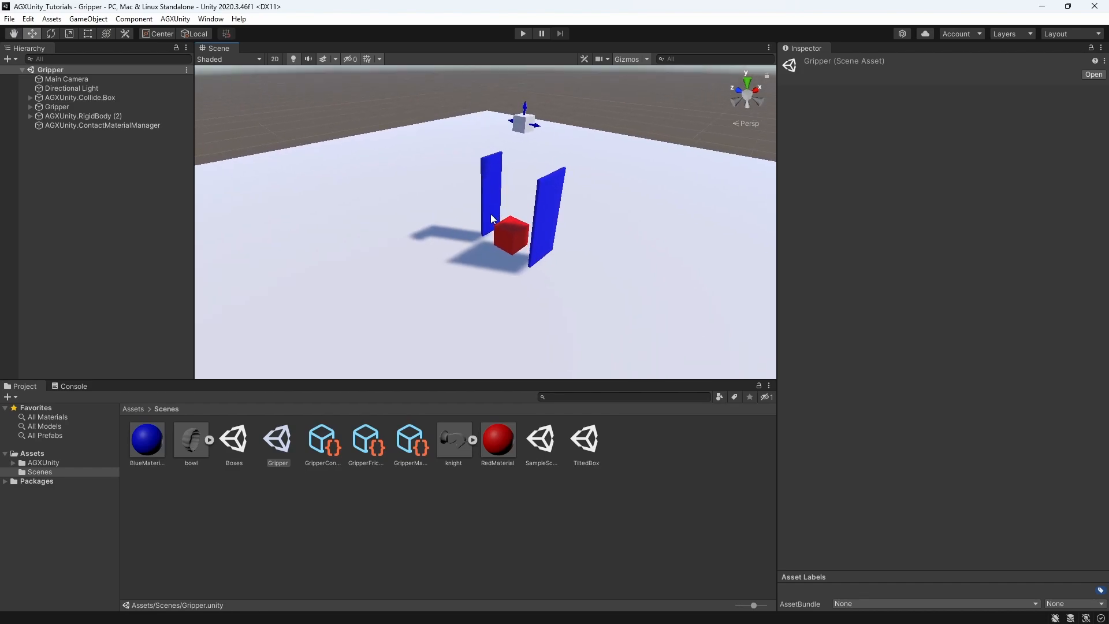
pyautogui.moveTo(490, 219); pyautogui.dragTo(491, 204, button='middle')
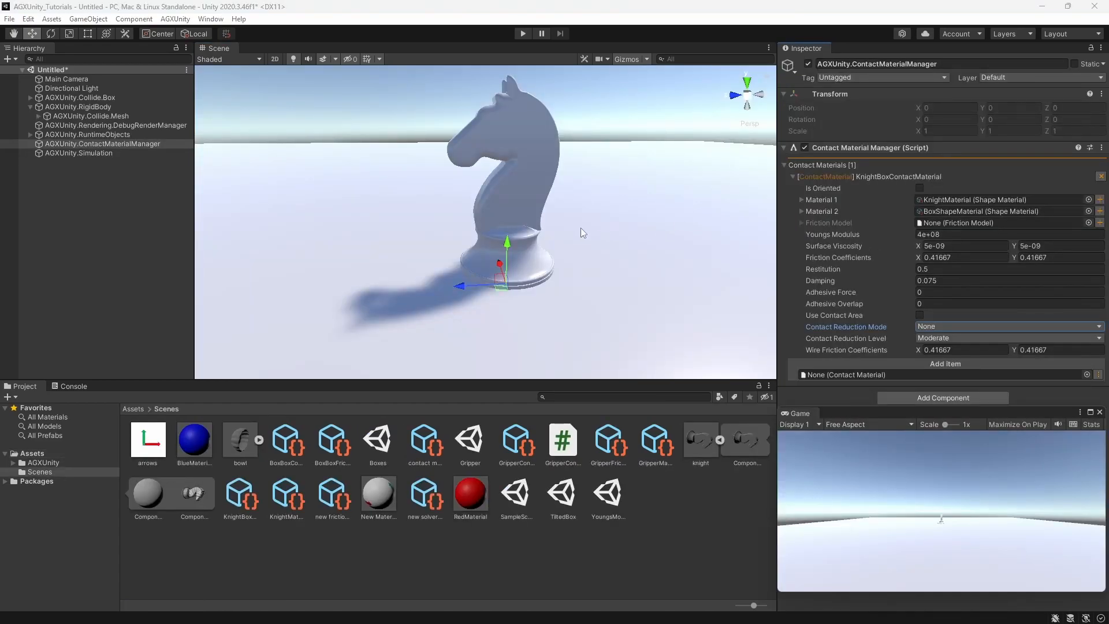
# Run the knight simulation and set the KnightBoxContactMaterial's Contact Reduction Mode to Geometry
pyautogui.click(529, 188)
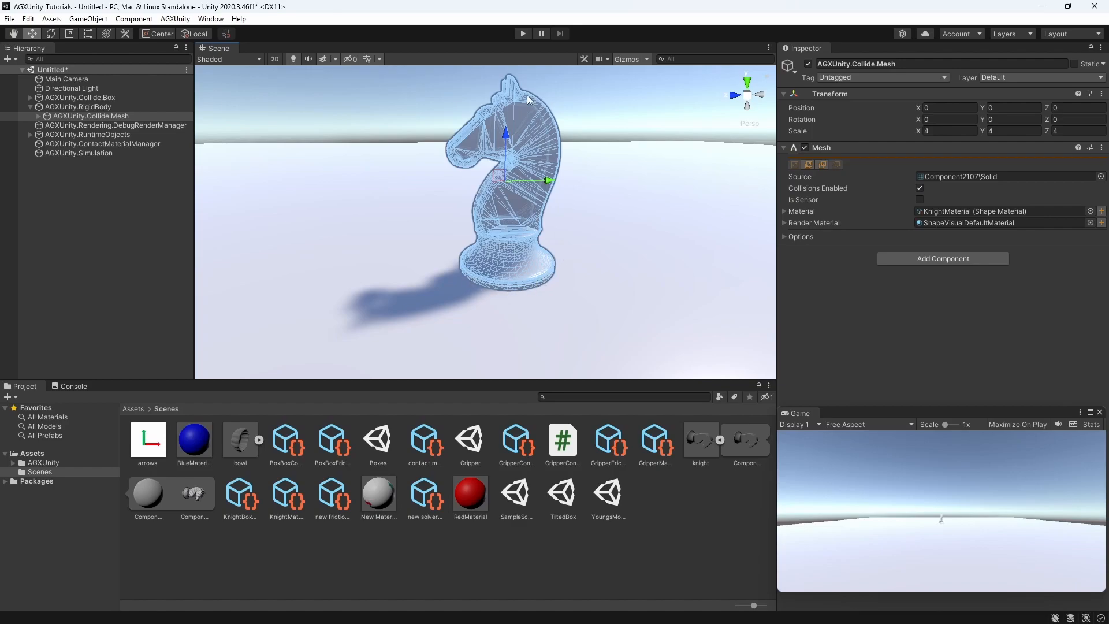
pyautogui.click(523, 33)
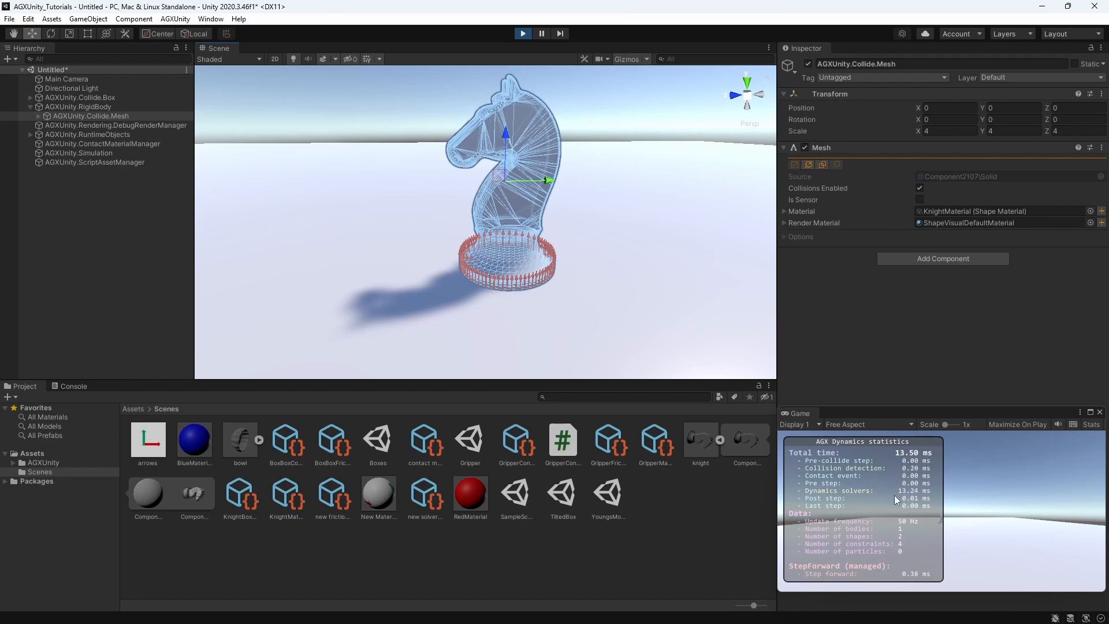
pyautogui.click(144, 145)
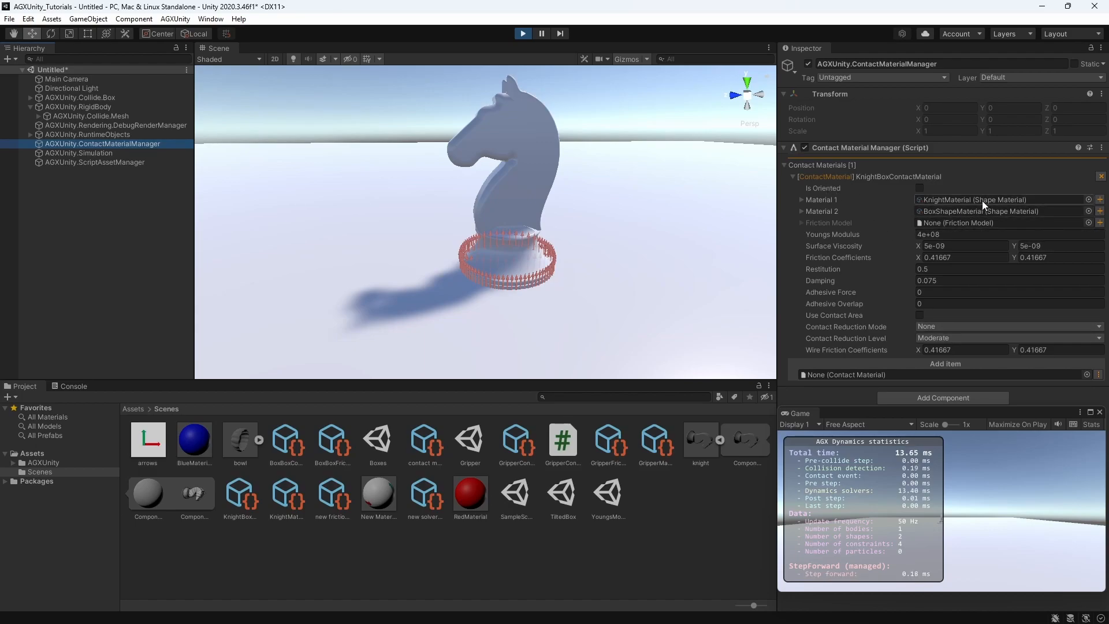
pyautogui.click(934, 326)
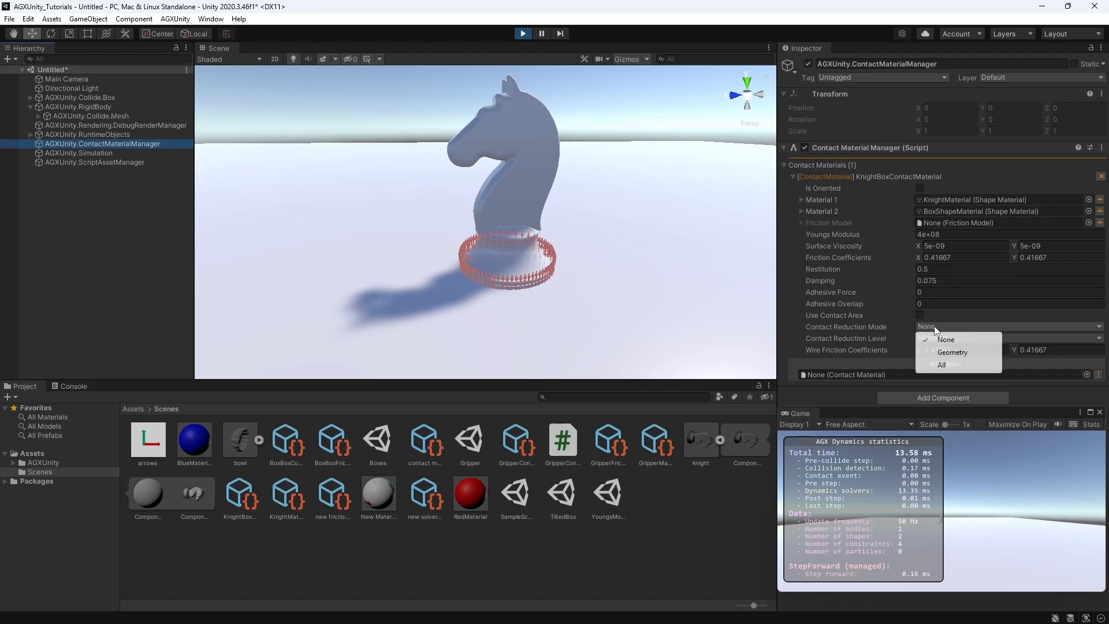
pyautogui.click(951, 354)
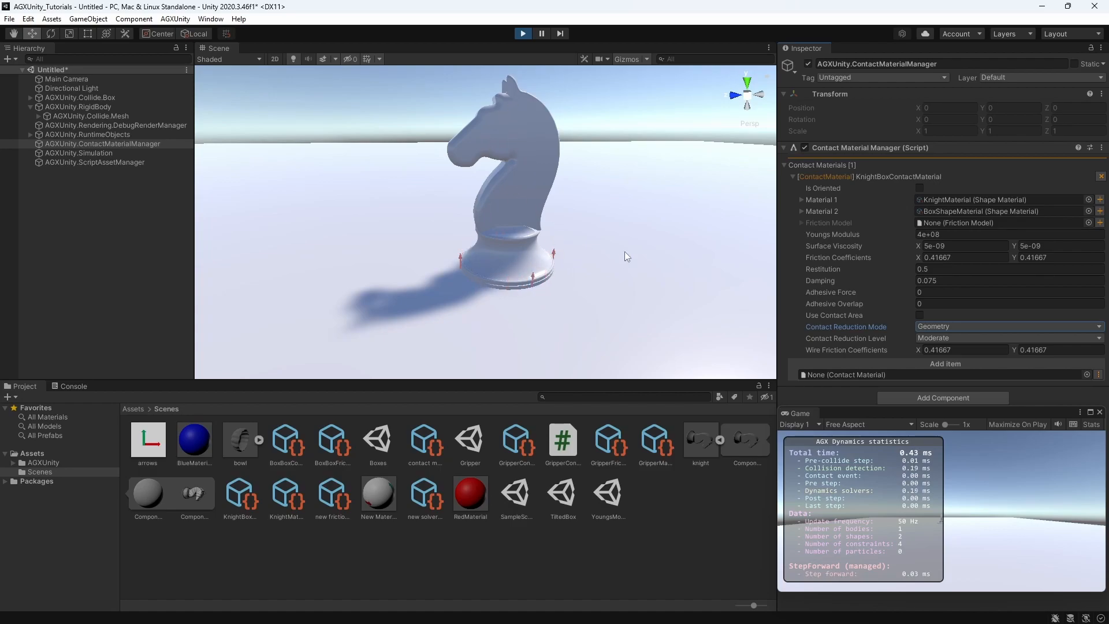
# Try the Aggressive Contact Reduction Level on the KnightBoxContactMaterial in the running simulation, and return it to Moderate
pyautogui.click(935, 338)
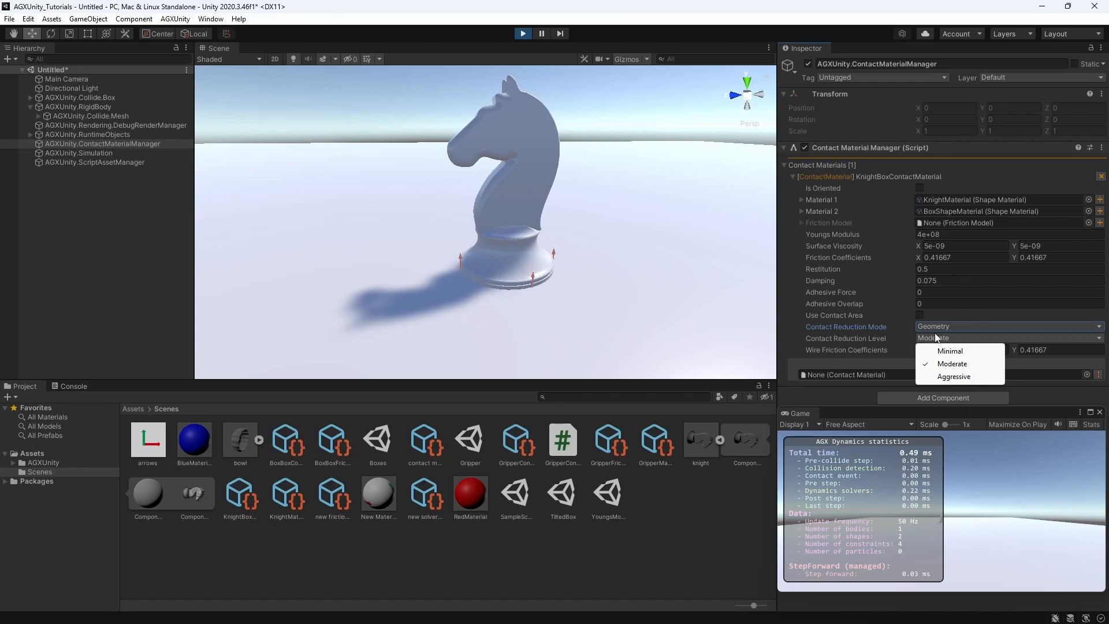
pyautogui.click(971, 375)
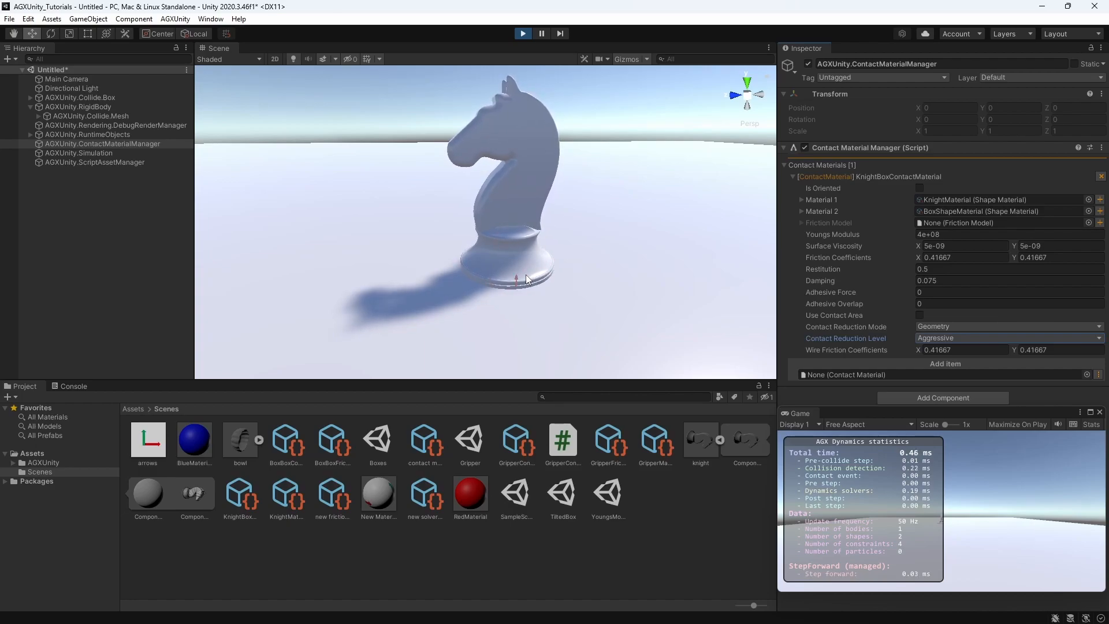
pyautogui.click(952, 338)
pyautogui.click(953, 363)
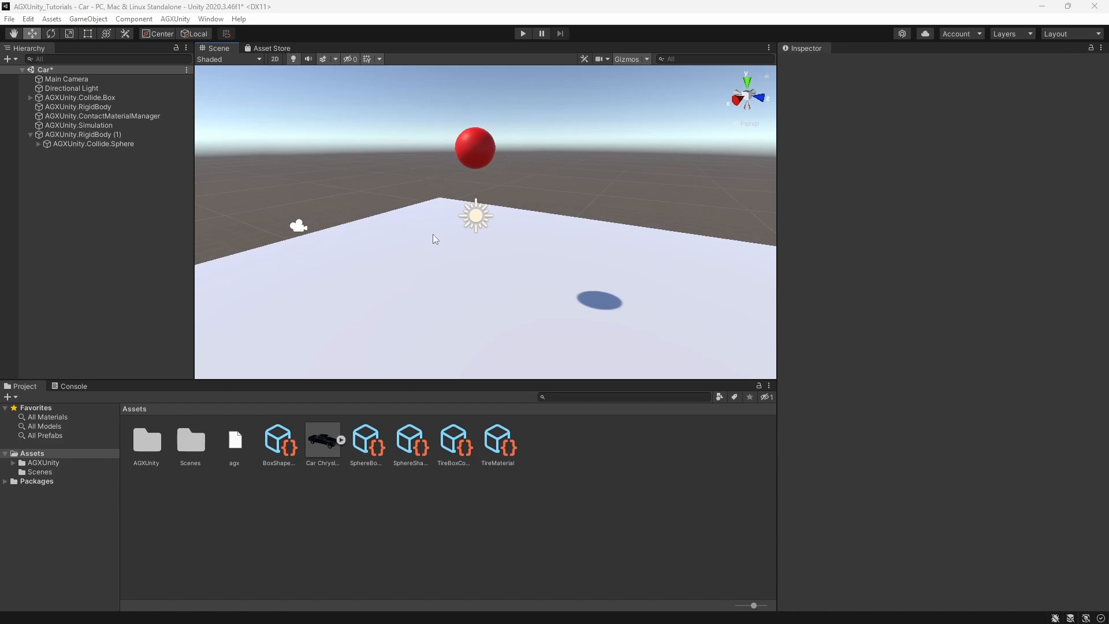
# Assign the sphere shape material to the red sphere in the Car scene, and run and stop a test simulation
pyautogui.moveTo(410, 444); pyautogui.dragTo(476, 148)
pyautogui.click(477, 148)
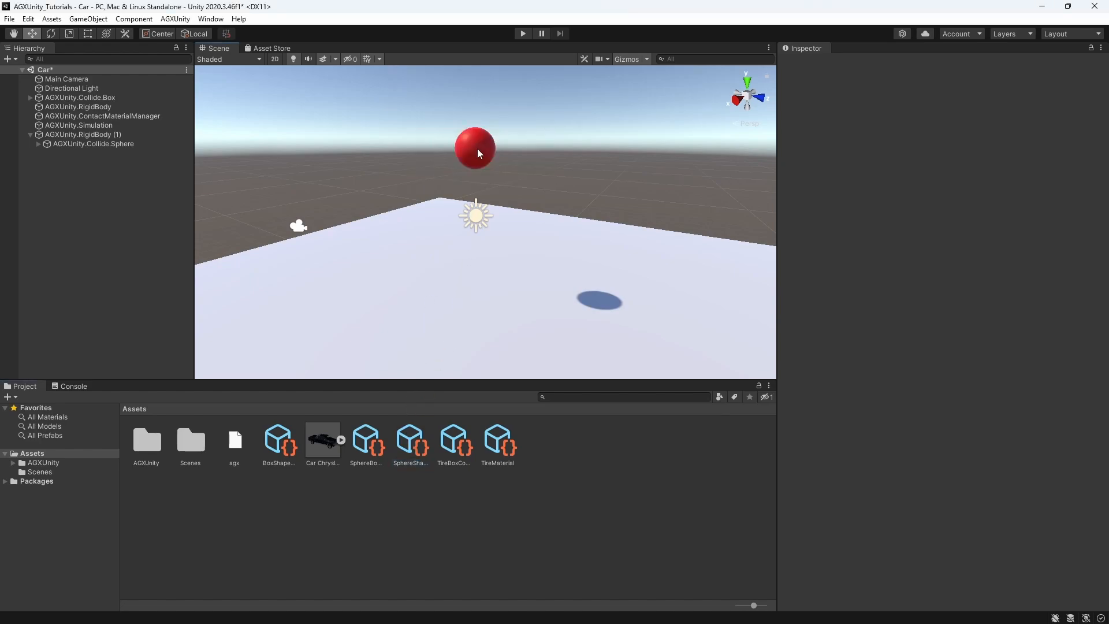
pyautogui.click(522, 34)
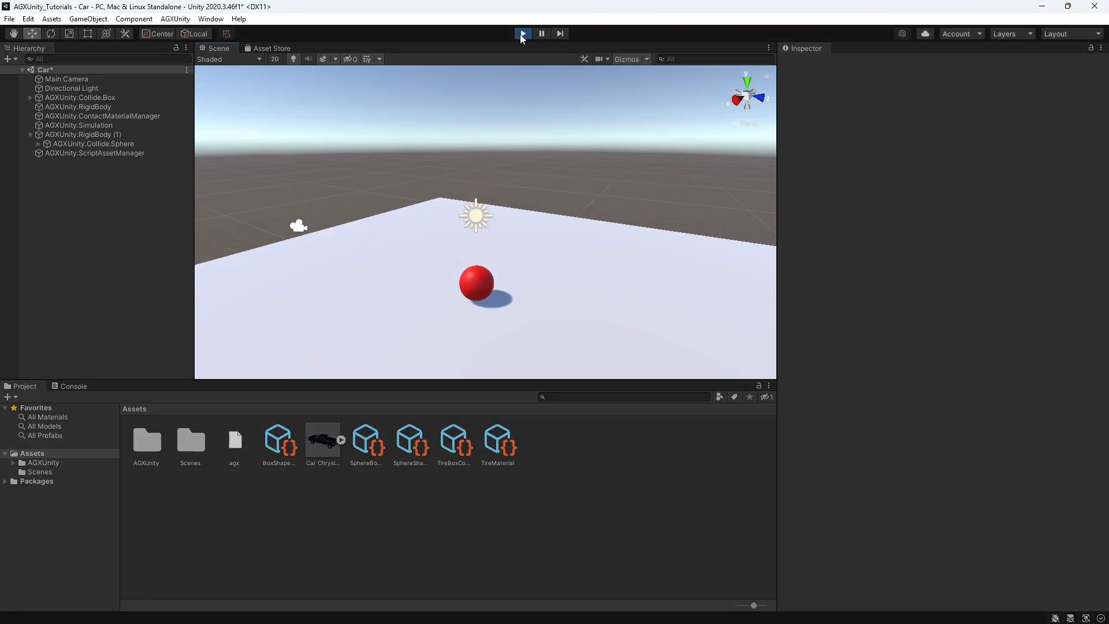
pyautogui.click(522, 34)
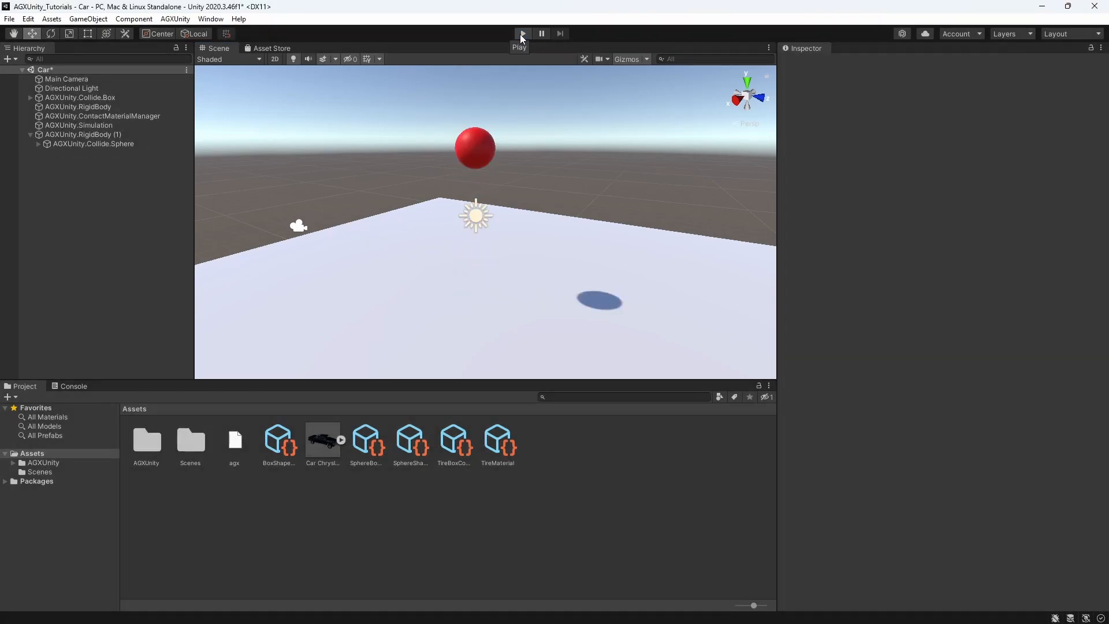
# Open the SphereBoxContactMaterial's properties and try a Youngs Modulus of 200E9, undoing the change
pyautogui.click(368, 446)
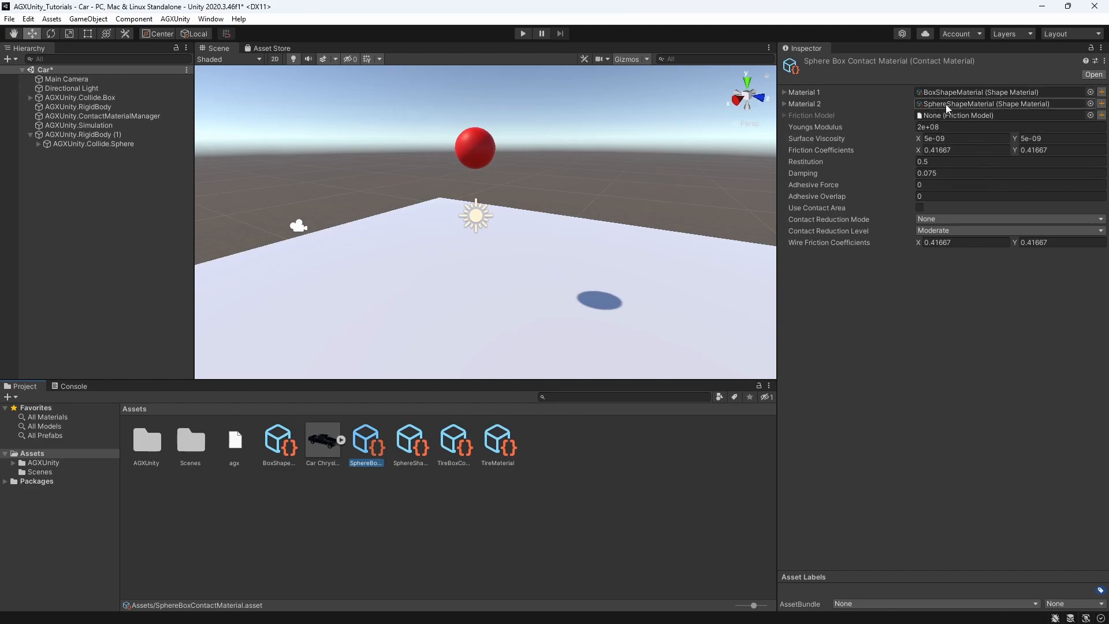
pyautogui.click(951, 127)
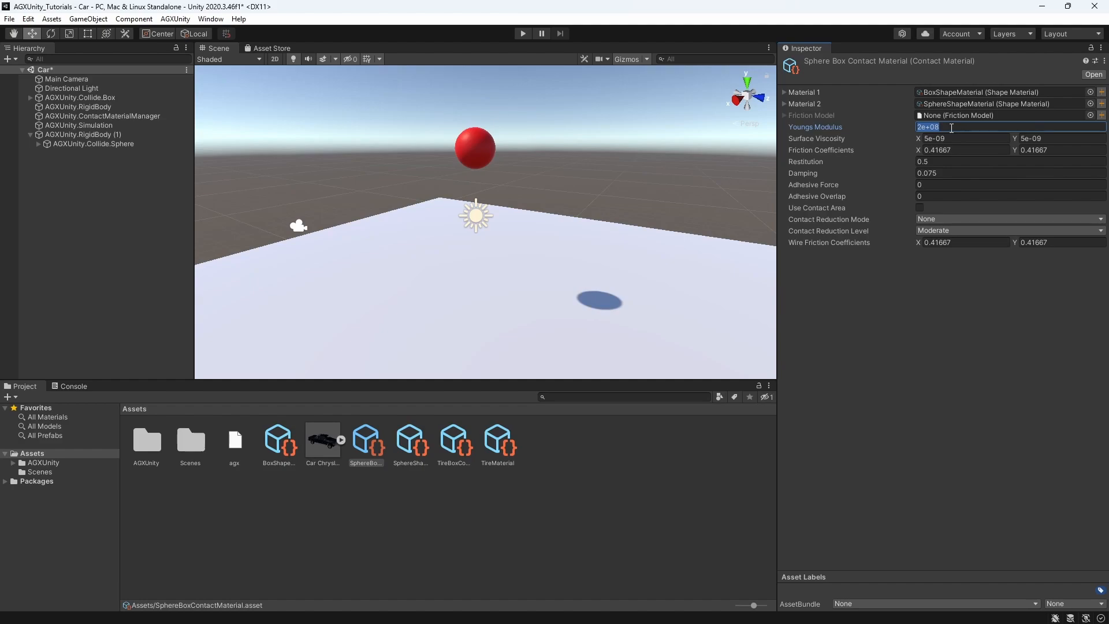
pyautogui.write('200E9')
pyautogui.press('Return')
pyautogui.hotkey('ctrl', 'z')
# Set the SphereBoxContactMaterial's Youngs Modulus to 2e+06 and run the sphere simulation
pyautogui.click(952, 128)
pyautogui.click(951, 129)
pyautogui.press('BackSpace')
pyautogui.write('6')
pyautogui.press('Return')
pyautogui.click(522, 34)
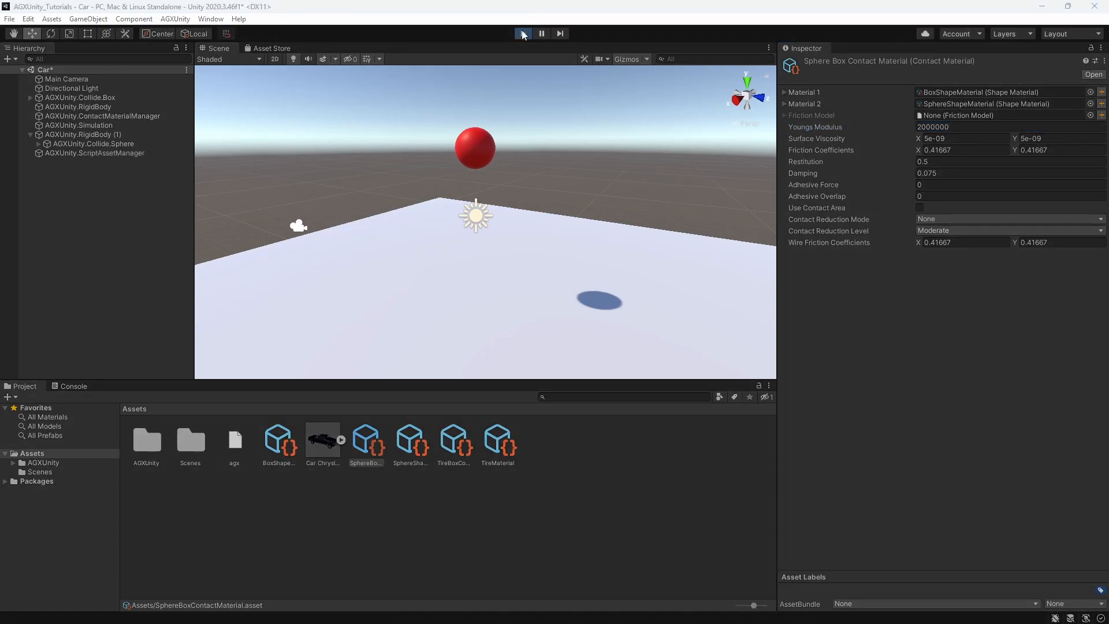
pyautogui.moveTo(476, 214); pyautogui.dragTo(477, 171, button='middle')
pyautogui.scroll(1, 479, 175)
# Try a Youngs Modulus of 200000 in the running sphere simulation, and restart the simulation with 2000000
pyautogui.click(954, 128)
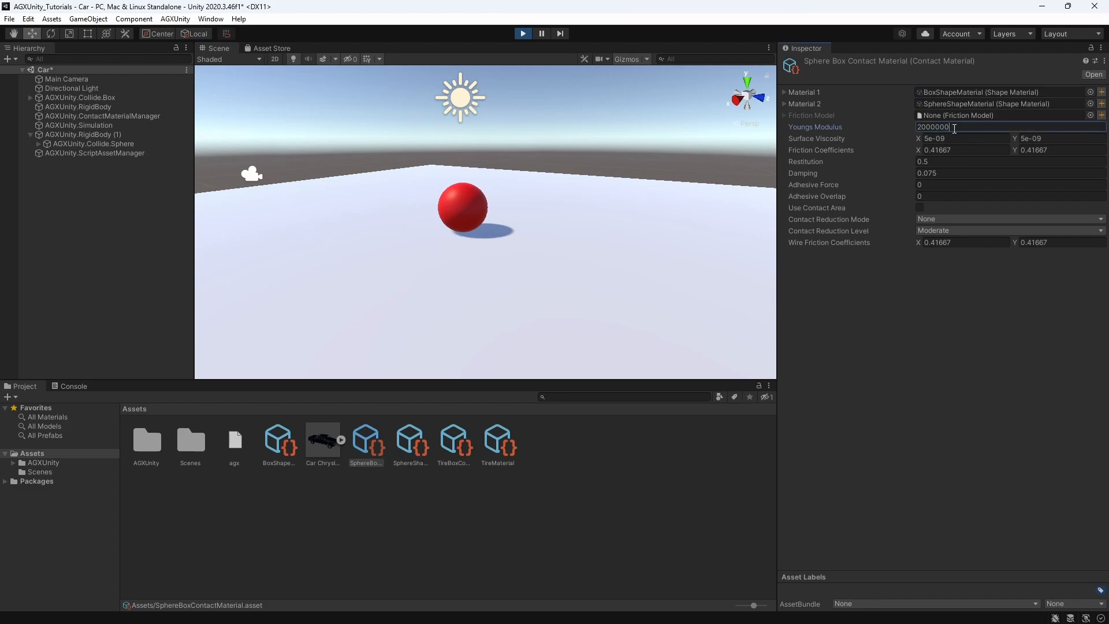
pyautogui.press('BackSpace')
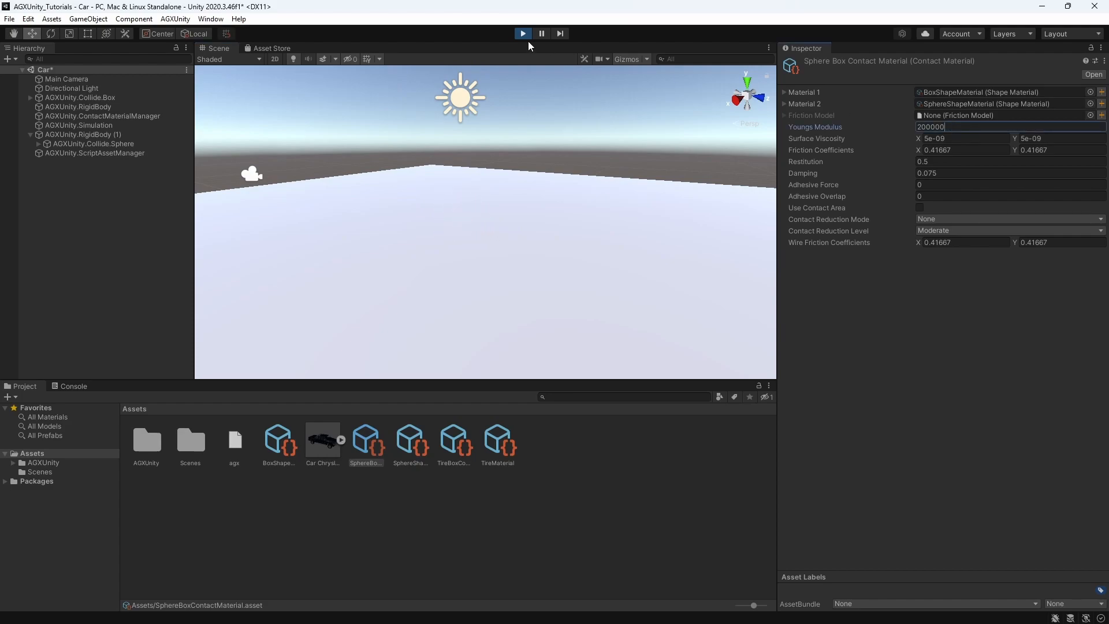
pyautogui.click(525, 35)
pyautogui.click(953, 128)
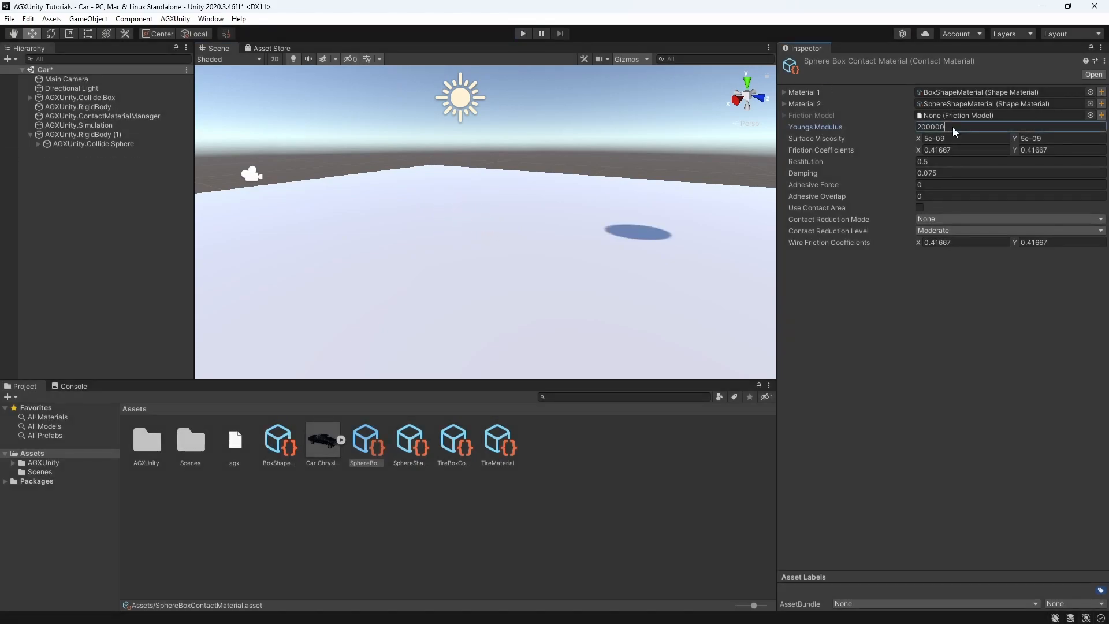
pyautogui.write('0')
pyautogui.click(518, 34)
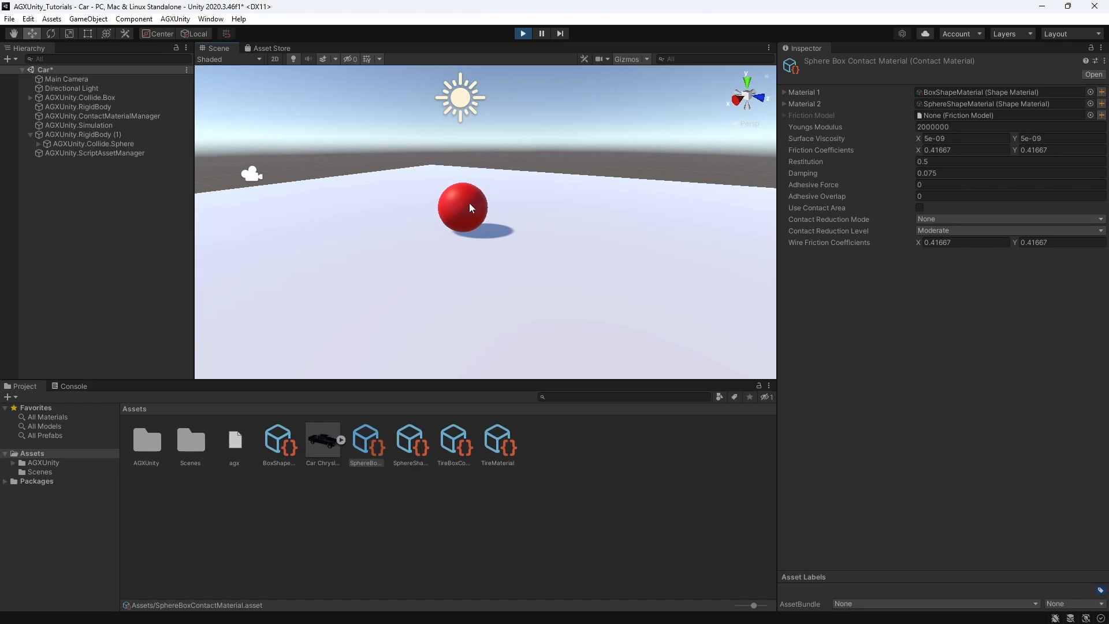
pyautogui.click(968, 126)
pyautogui.write('000')
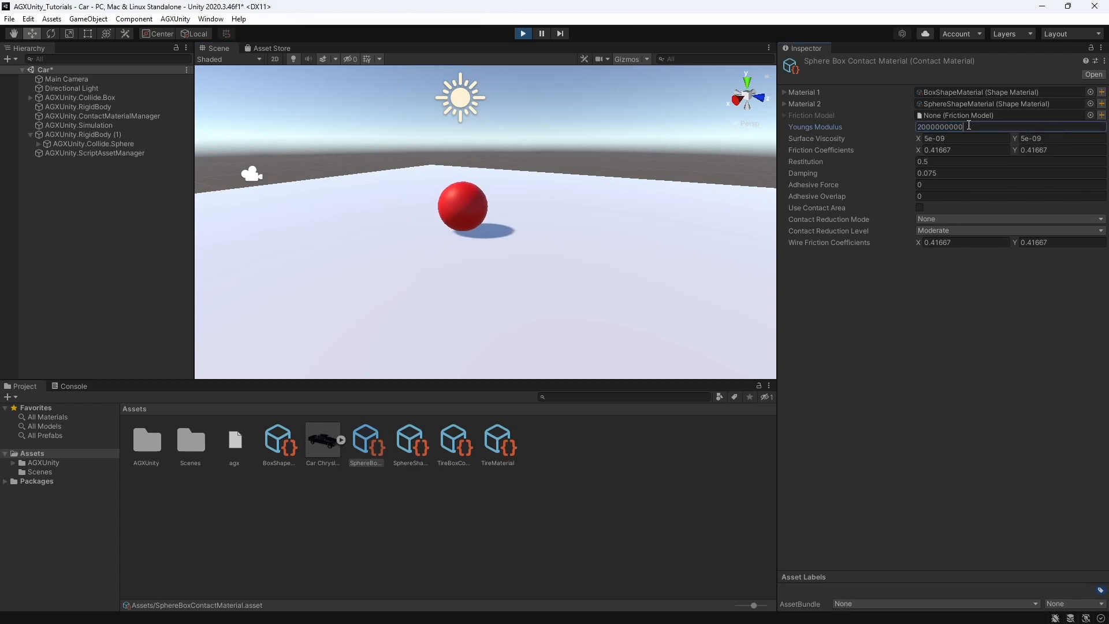
pyautogui.press('BackSpace')
pyautogui.press('BackSpace')
pyautogui.press('BackSpace')
pyautogui.press('BackSpace')
pyautogui.press('BackSpace')
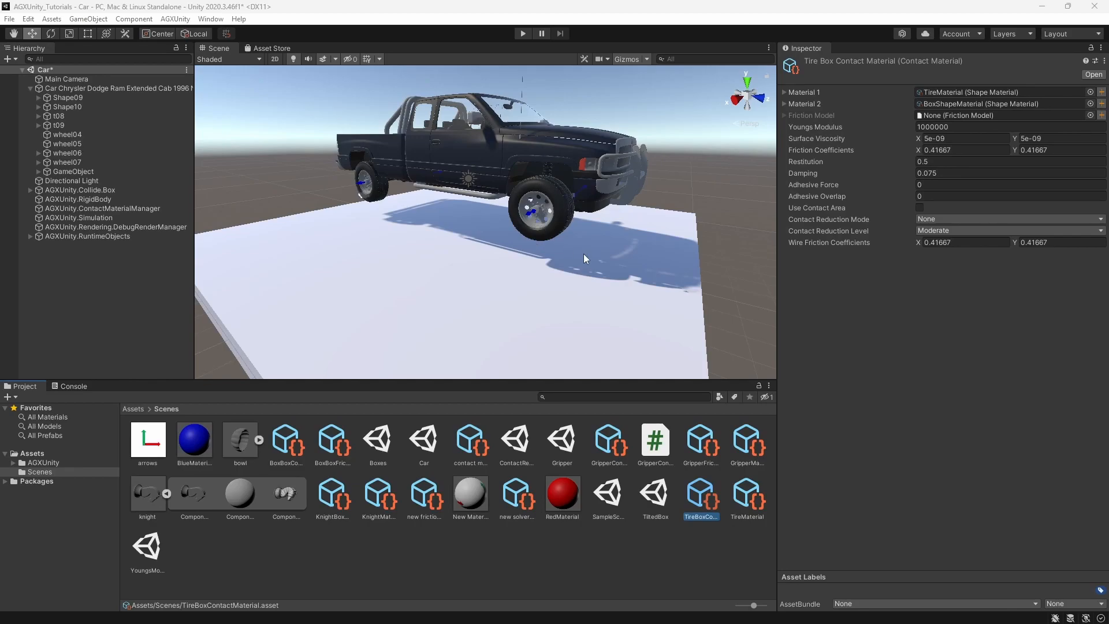
# Run the truck simulation and examine up close how the front tire contacts the ground box
pyautogui.click(518, 35)
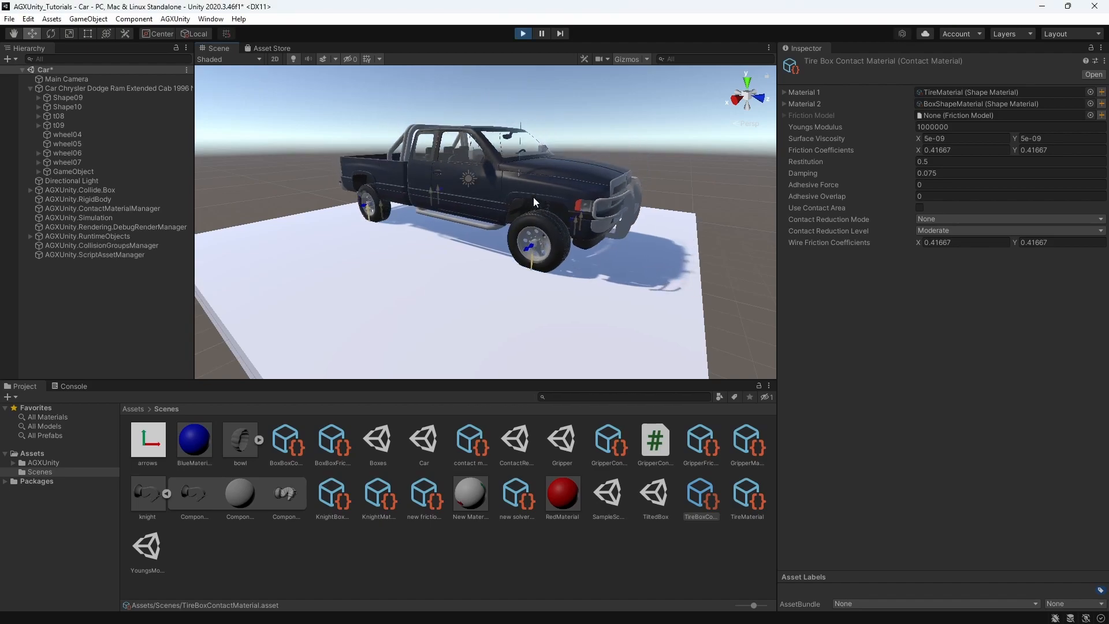
pyautogui.scroll(5, 539, 284)
pyautogui.moveTo(540, 283); pyautogui.dragTo(536, 269, button='middle')
pyautogui.scroll(3, 537, 268)
pyautogui.scroll(3, 619, 315)
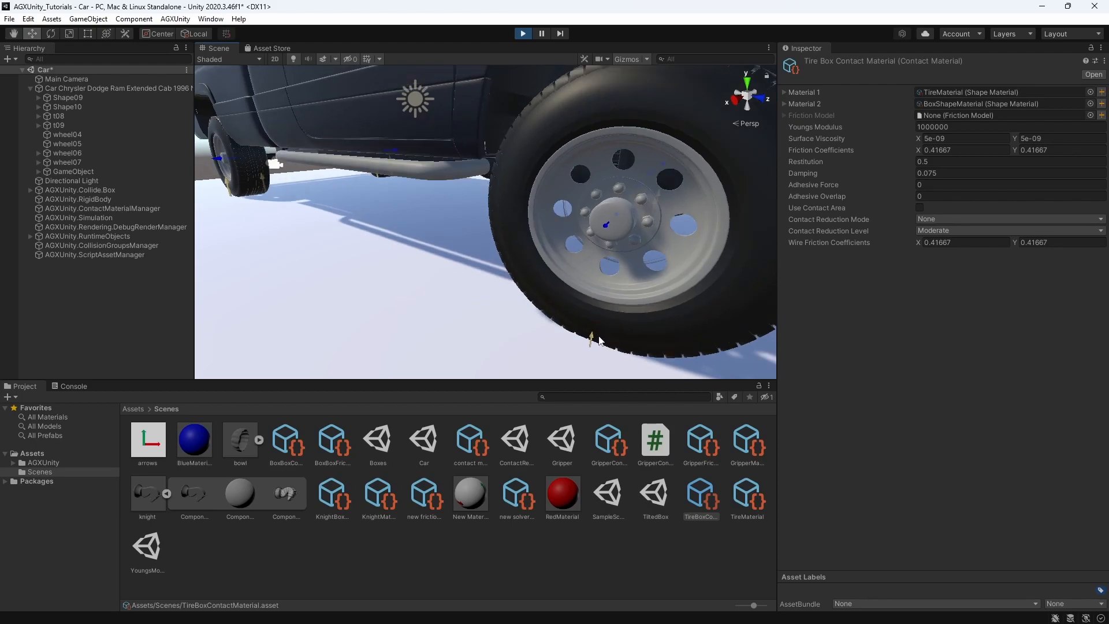
pyautogui.scroll(-4, 567, 313)
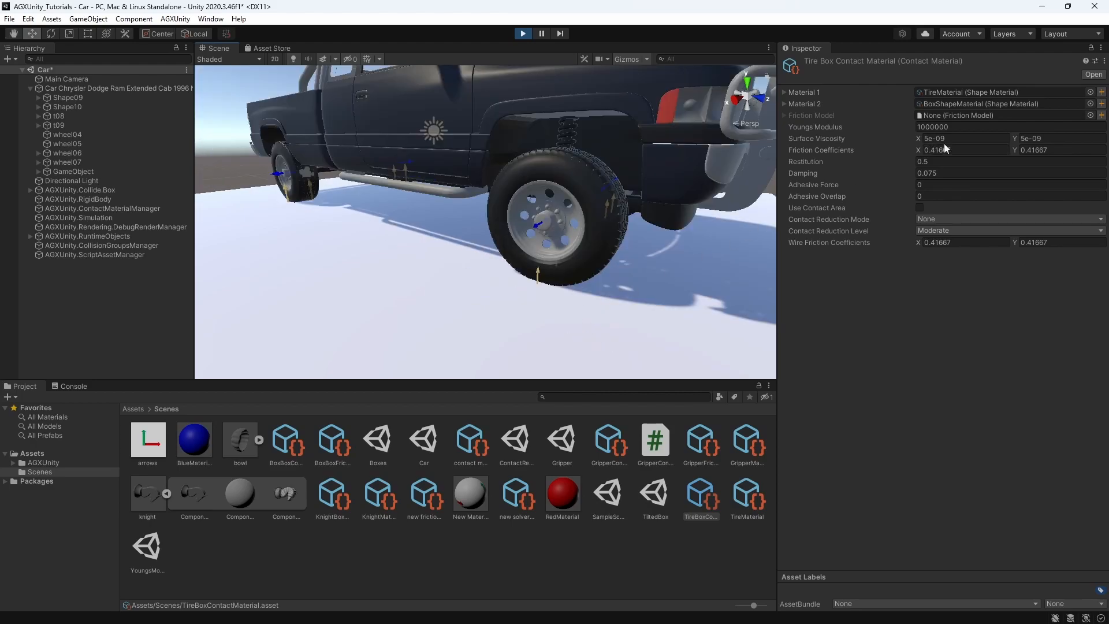
# Raise the TireBoxContactMaterial's Youngs Modulus by several orders of magnitude in the running simulation and view the whole truck
pyautogui.click(955, 127)
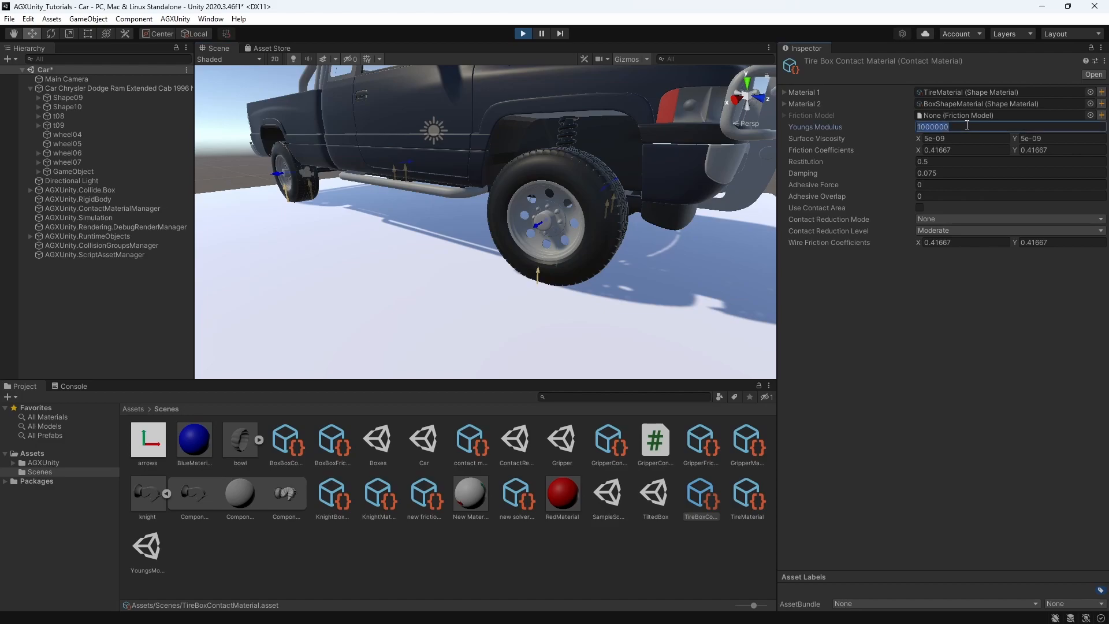
pyautogui.click(966, 125)
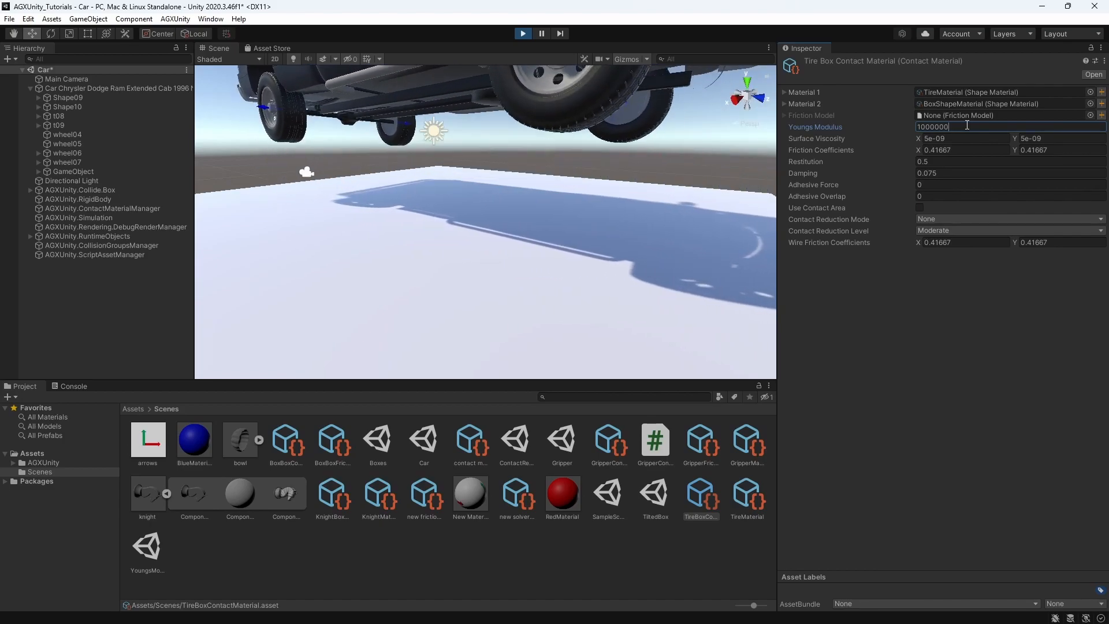
pyautogui.write('000000')
pyautogui.scroll(-5, 567, 133)
pyautogui.write('aaaaaaaaa')
pyautogui.moveTo(532, 192)
pyautogui.mouseDown()
pyautogui.moveTo(529, 168)
pyautogui.moveTo(529, 196)
pyautogui.moveTo(523, 180)
pyautogui.mouseUp()
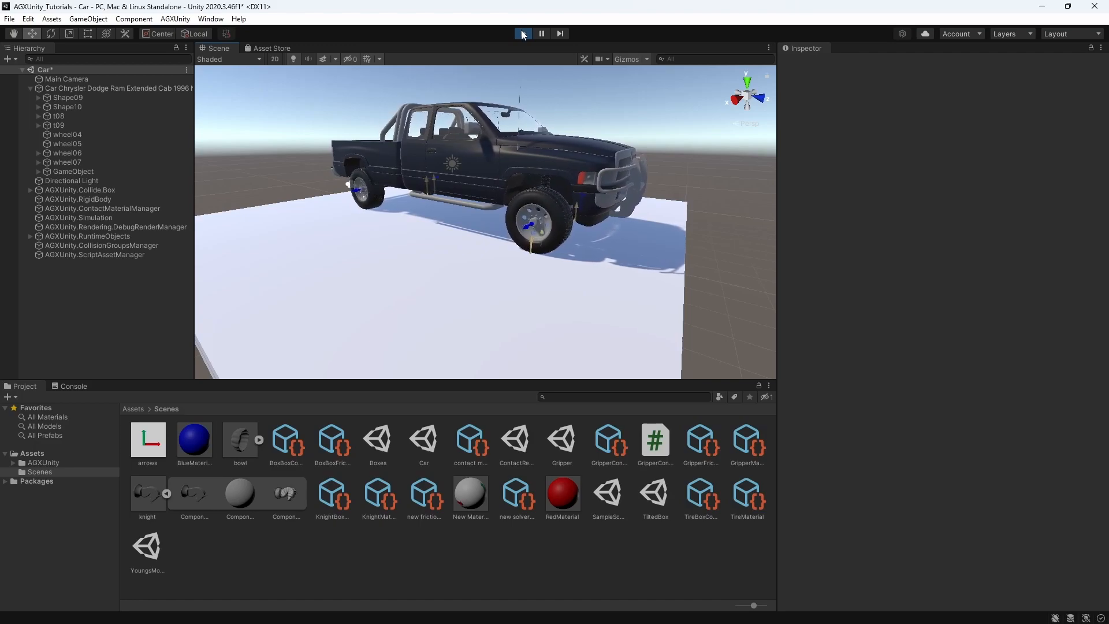